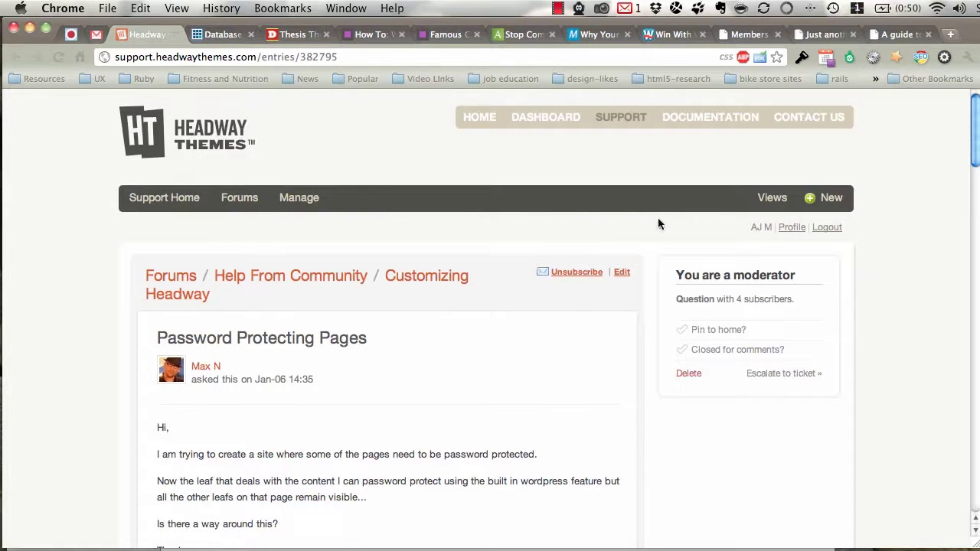
- Switch from the Headway support forum to the Members plugin's Select Components page
left_click(739, 35)
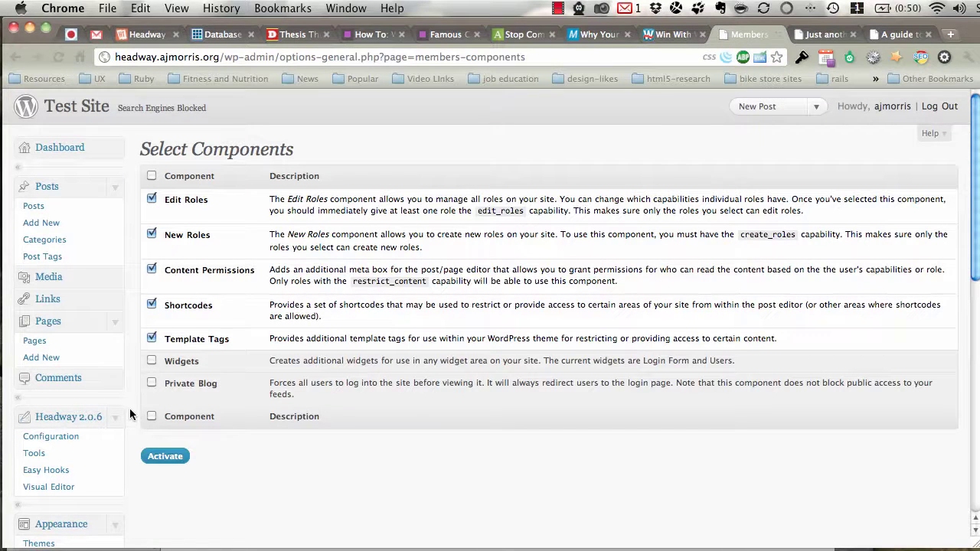
- Search the plugin directory for 'members' under Plugins > Add New
scroll(130, 415, "down", 4)
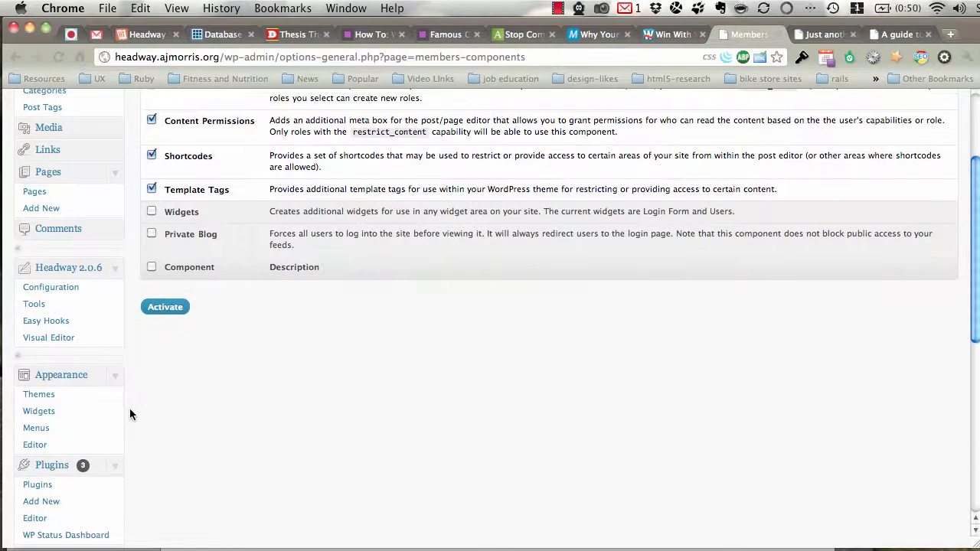
scroll(129, 415, "up", 4)
scroll(129, 414, "down", 9)
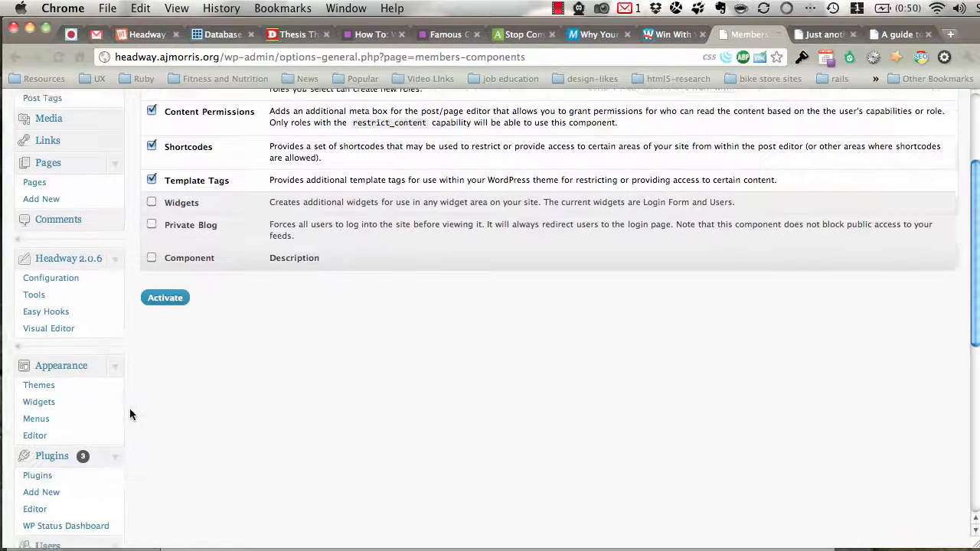
left_click(92, 313)
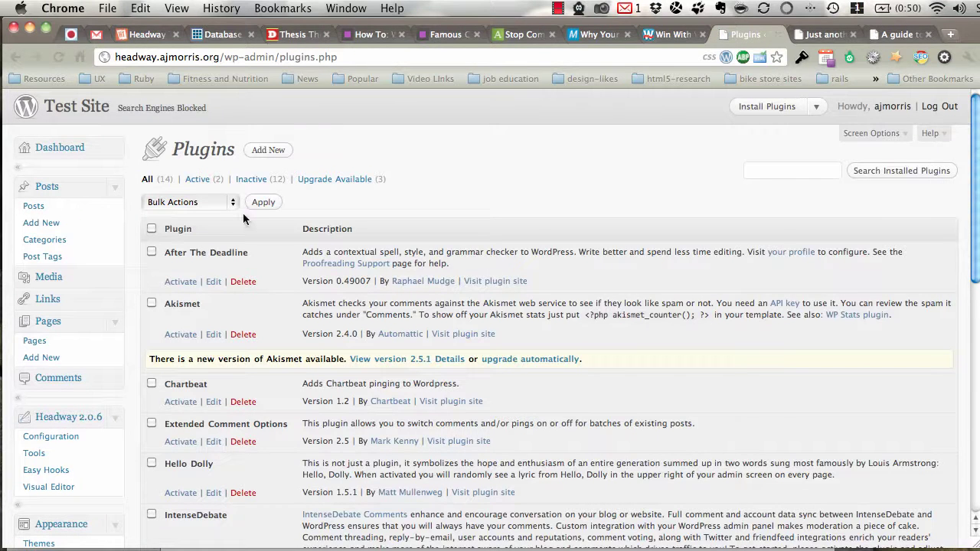
left_click(274, 150)
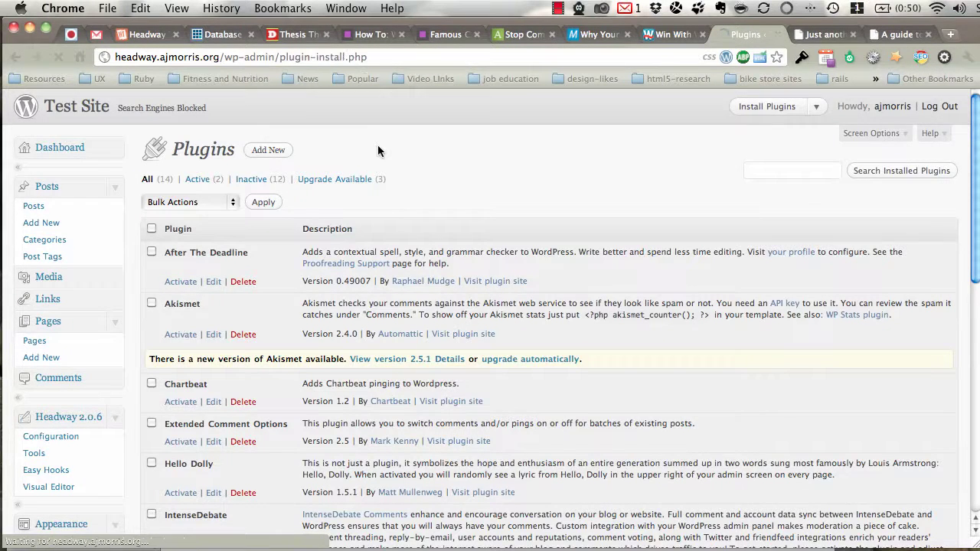
left_click(276, 304)
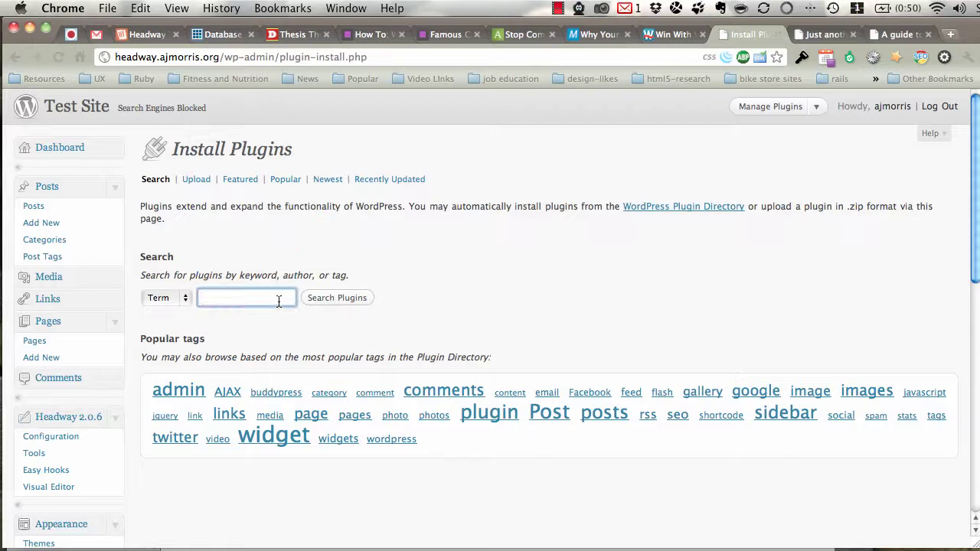
type("m")
left_click(268, 313)
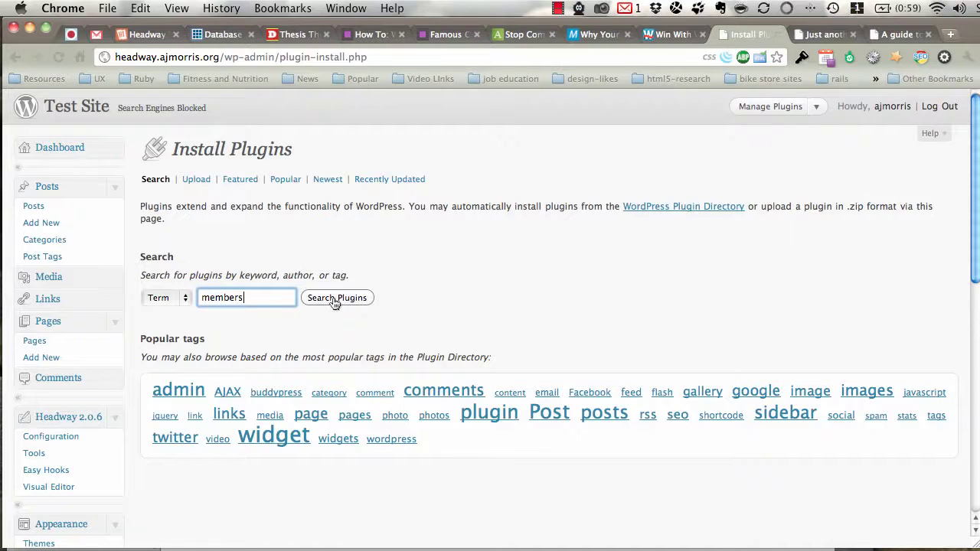
left_click(334, 299)
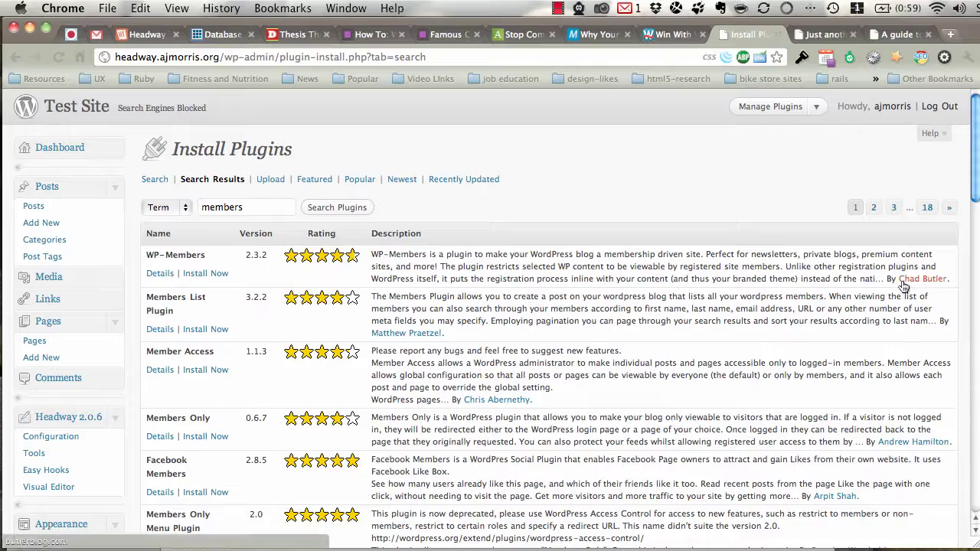
- Confirm the Members plugin shows as installed and return to Members Components settings
scroll(533, 350, "down", 15)
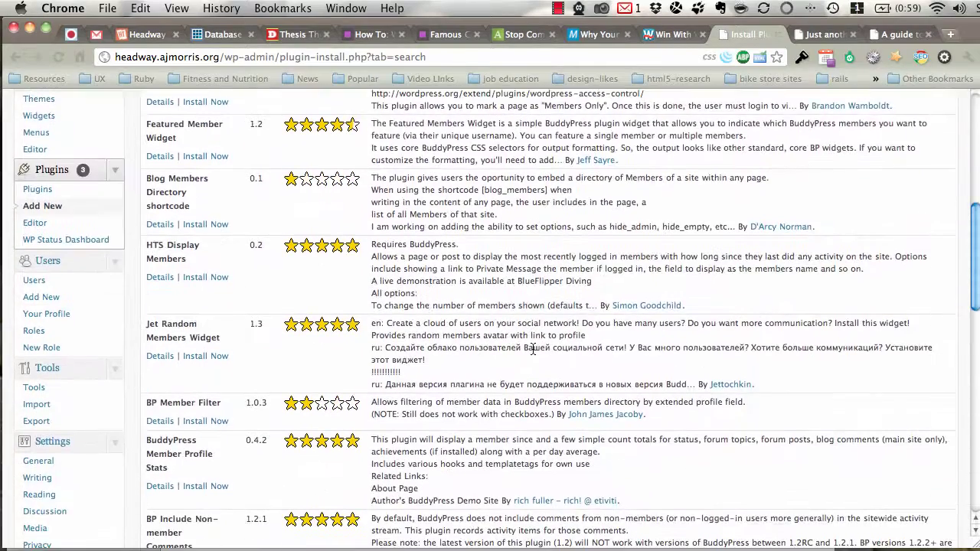
scroll(533, 350, "down", 5)
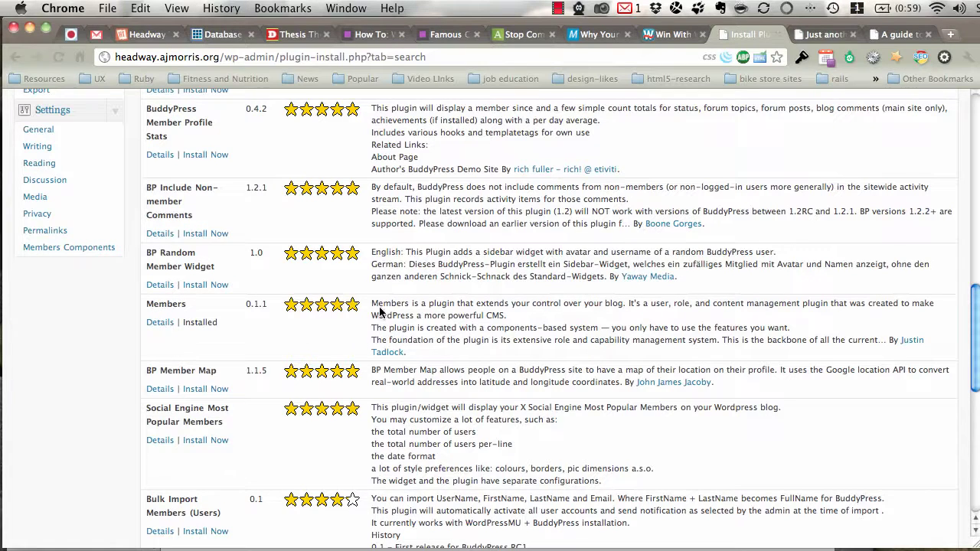
left_click_drag(375, 306, 443, 364)
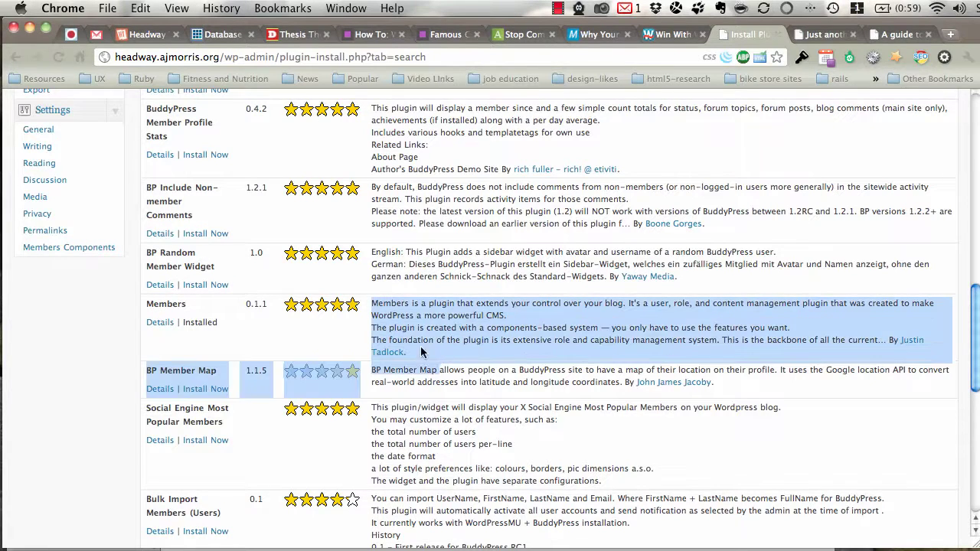
left_click(114, 296)
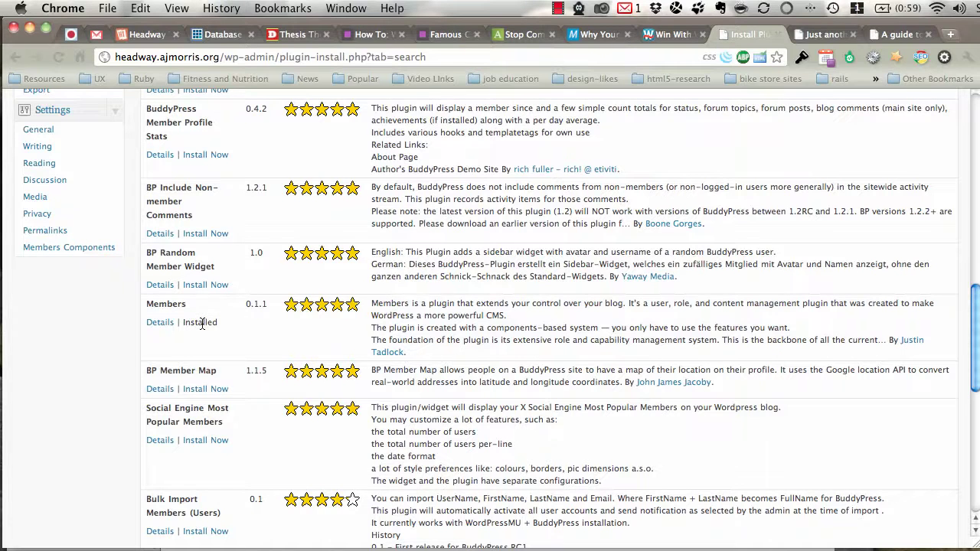
scroll(201, 324, "up", 1)
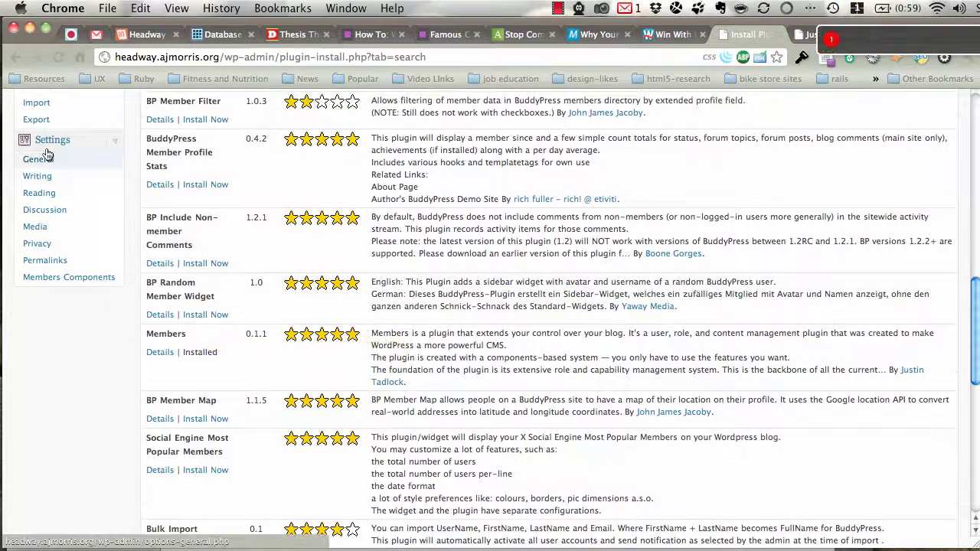
left_click(54, 277)
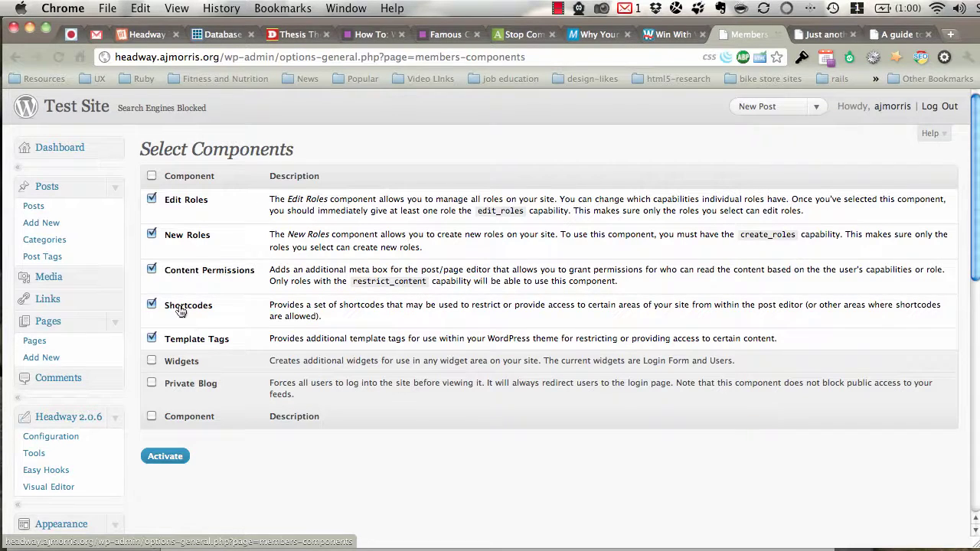
scroll(169, 286, "down", 4)
scroll(177, 282, "up", 2)
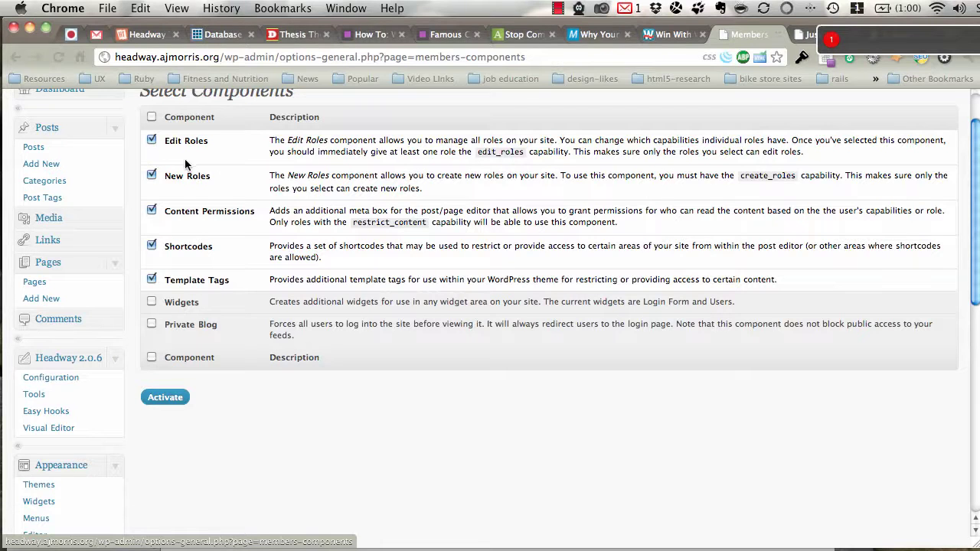
scroll(187, 161, "down", 5)
scroll(180, 304, "down", 3)
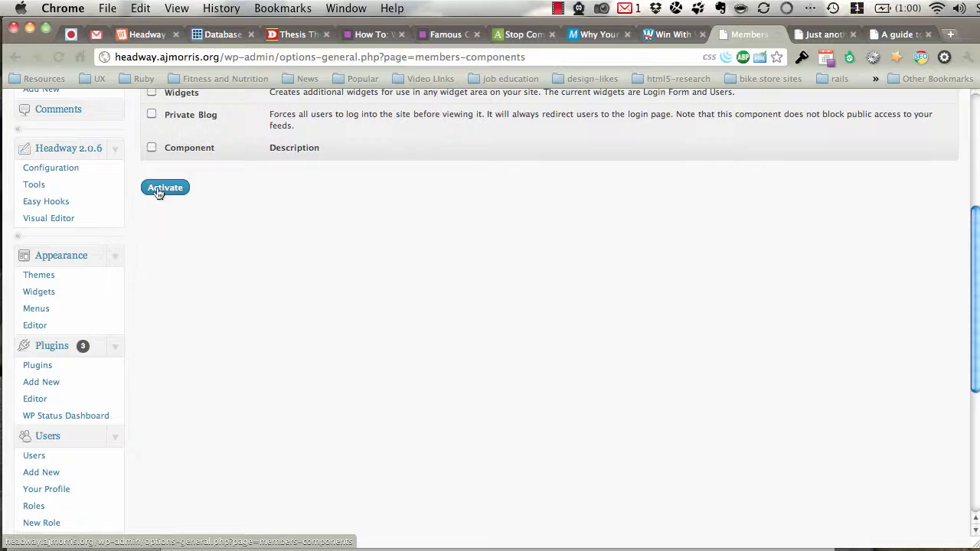
scroll(164, 300, "down", 2)
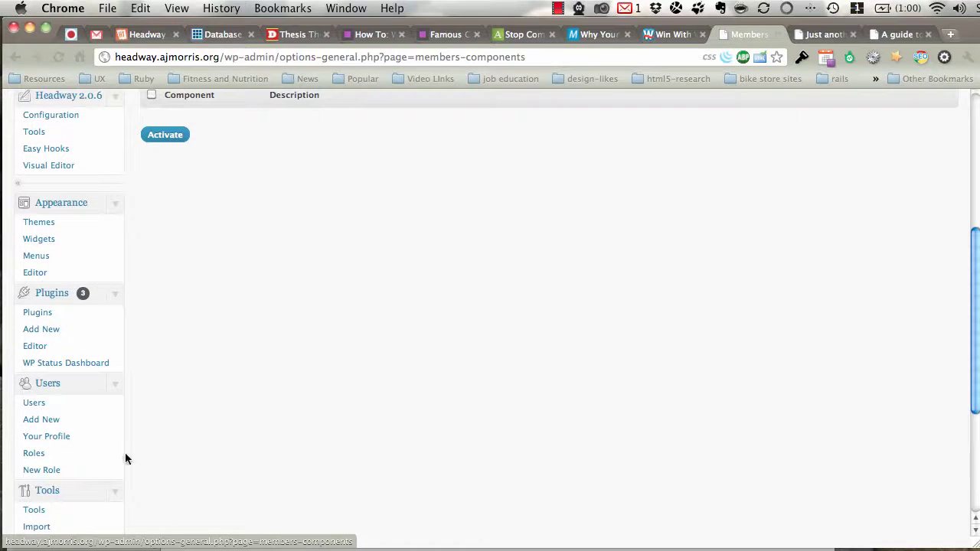
- Review the five existing roles, Administrator through Subscriber, then start a New Role
left_click(37, 456)
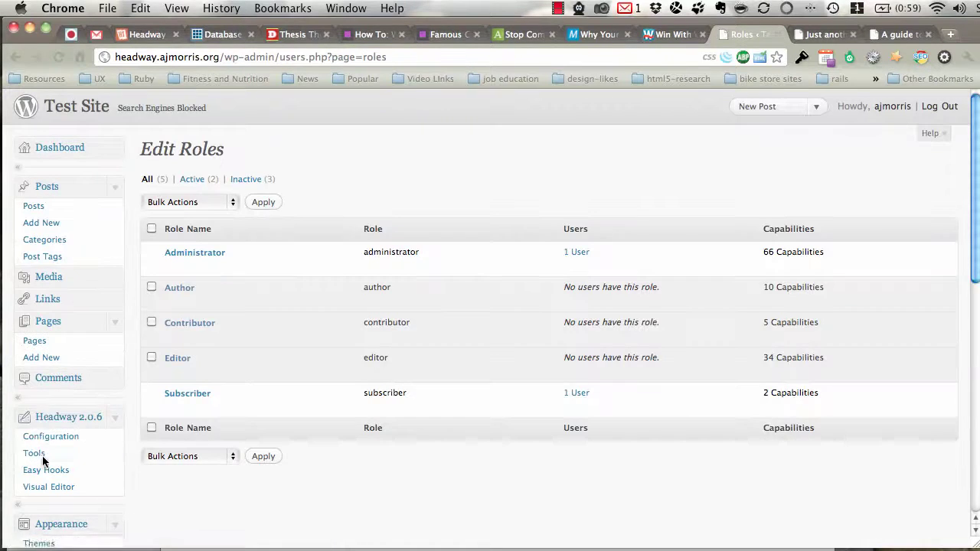
mouse_move(215, 398)
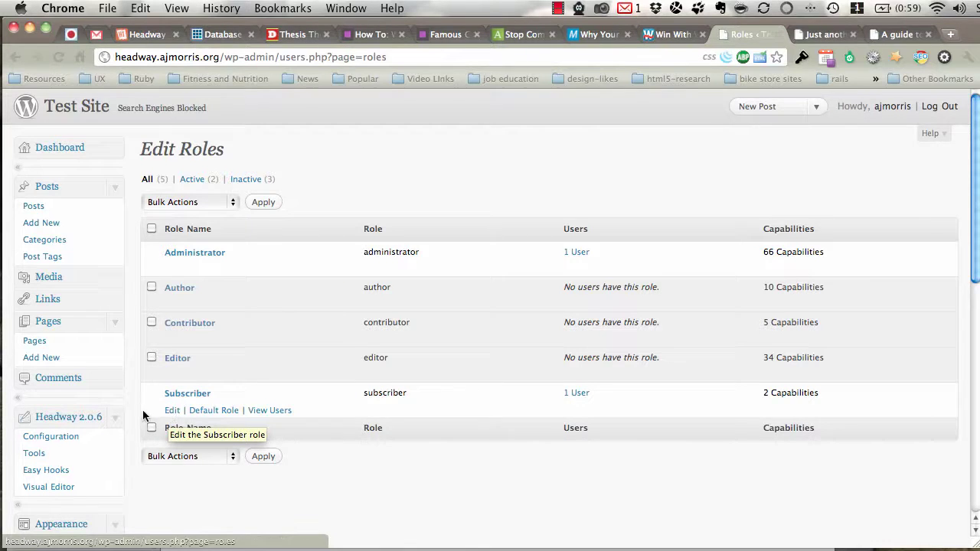
scroll(143, 414, "down", 6)
scroll(142, 413, "down", 2)
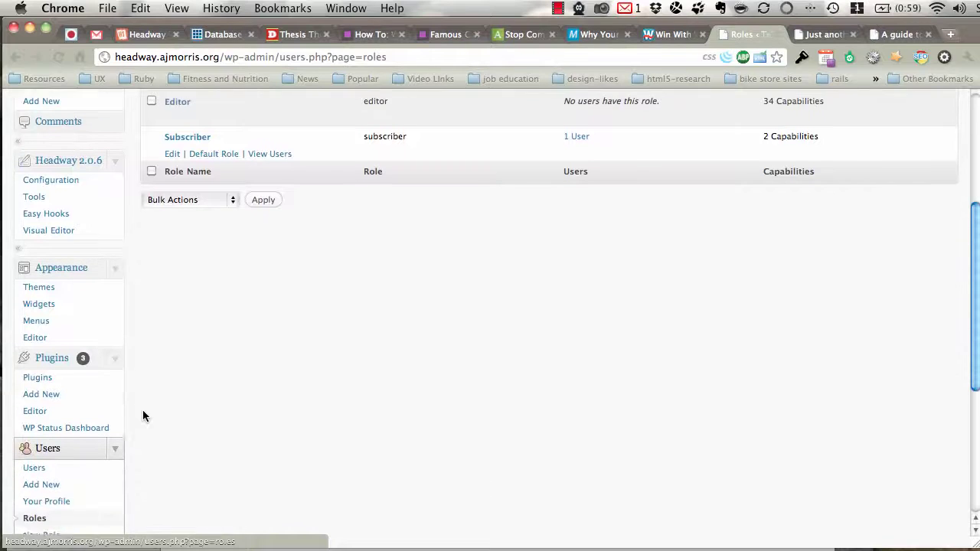
left_click(103, 509)
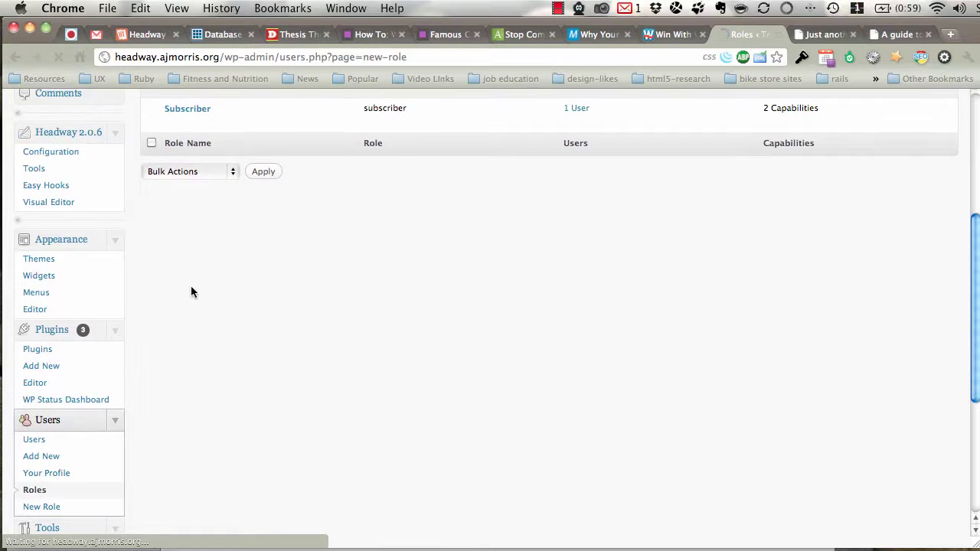
- Name the new role 'Monthly User' and fill in its label from the suggestion
left_click(335, 296)
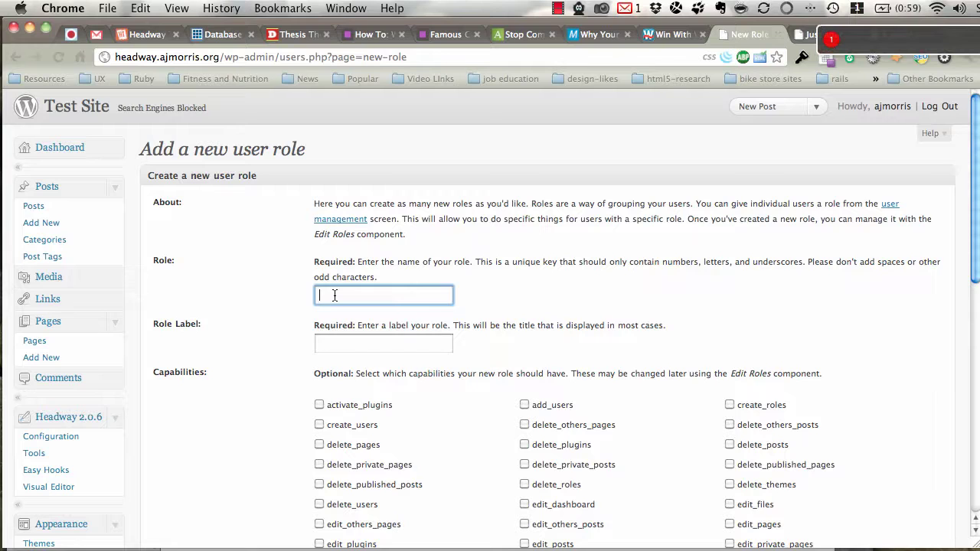
type("M")
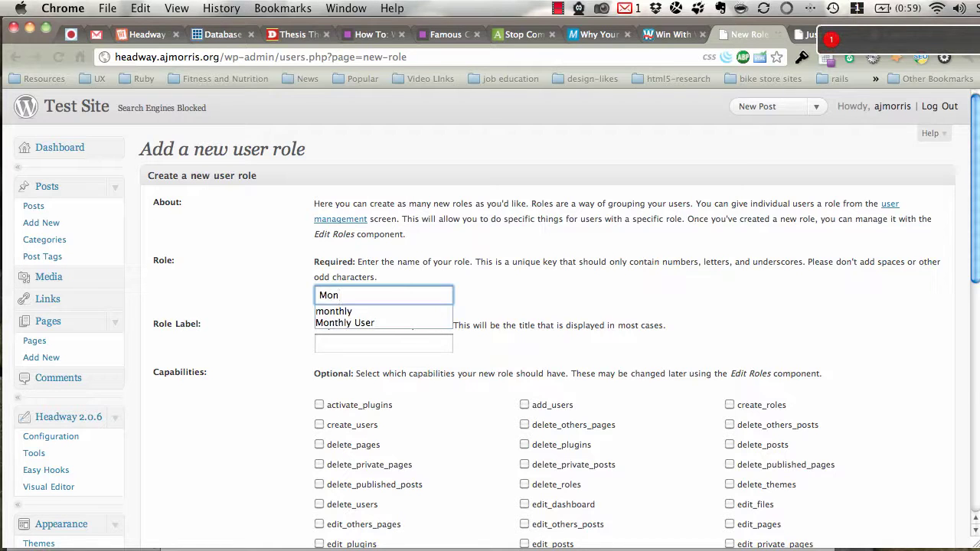
type("on")
key("Down")
key("Down")
key("Tab")
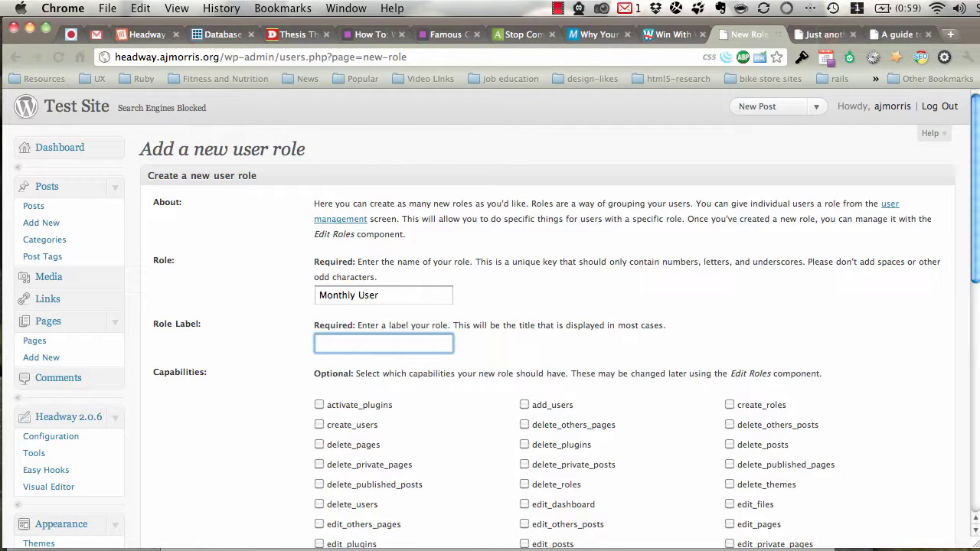
type("mo")
key("Down")
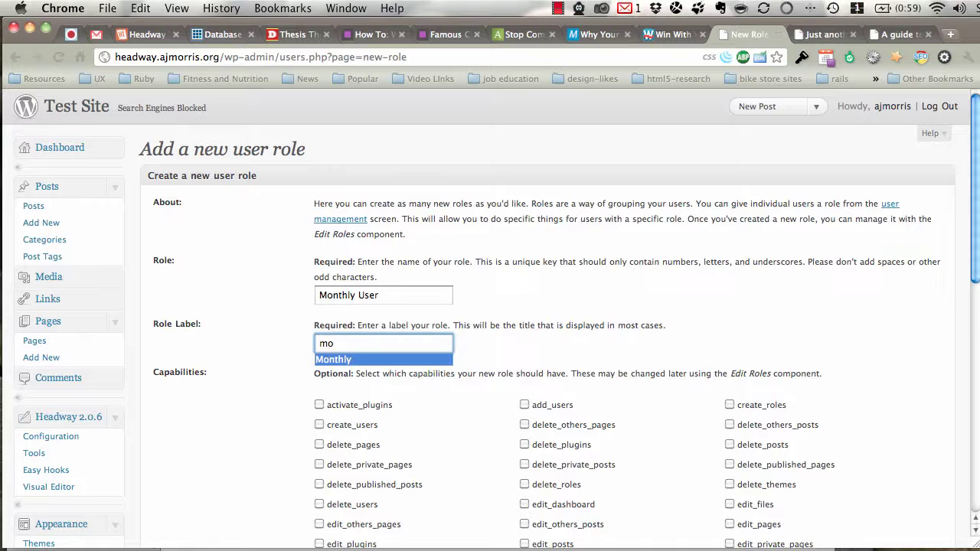
key("Return")
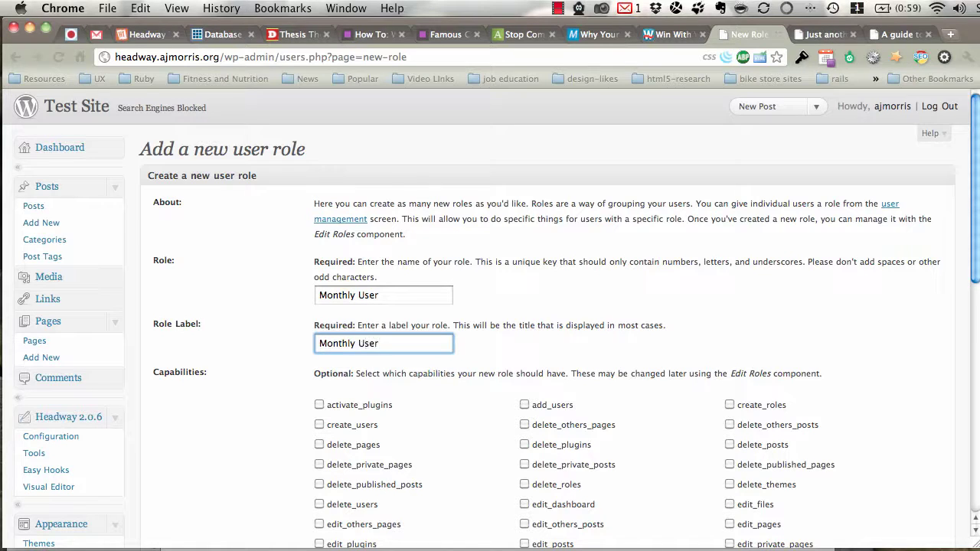
- Submit the Monthly User role with only the read capability and return to Roles
scroll(267, 260, "down", 5)
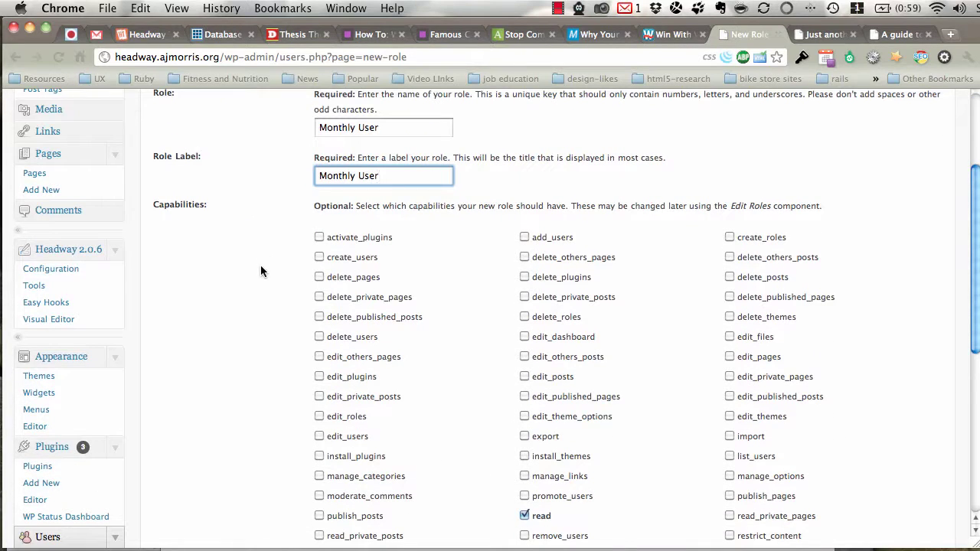
scroll(712, 265, "down", 3)
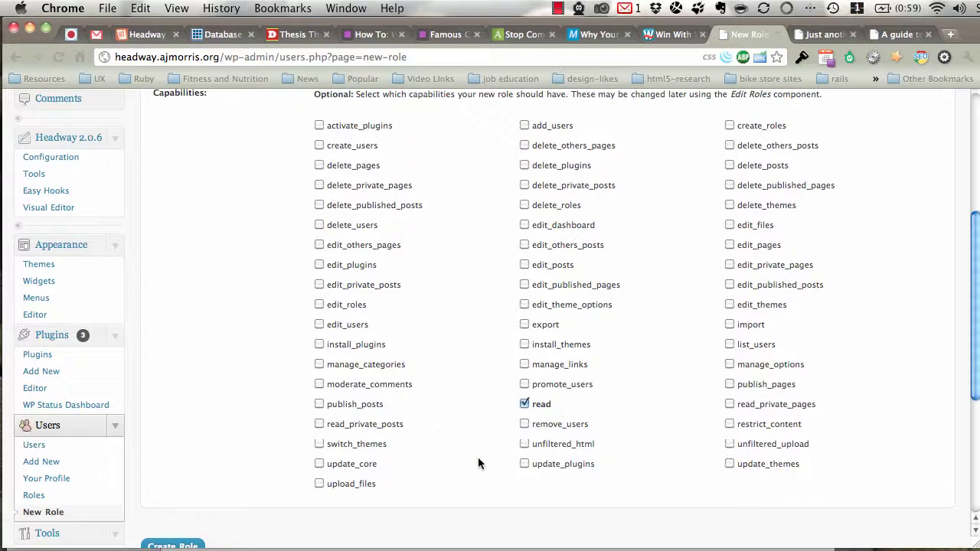
scroll(364, 469, "down", 2)
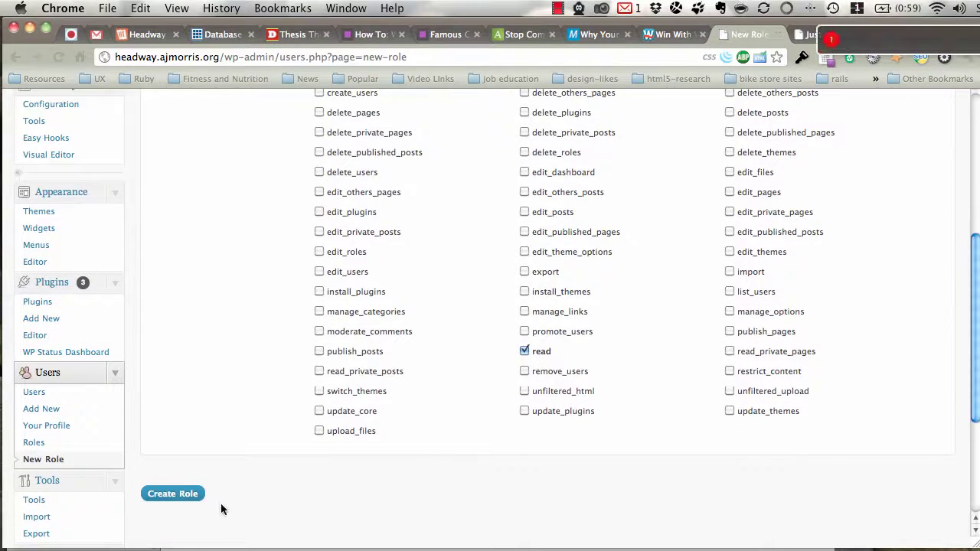
left_click(84, 444)
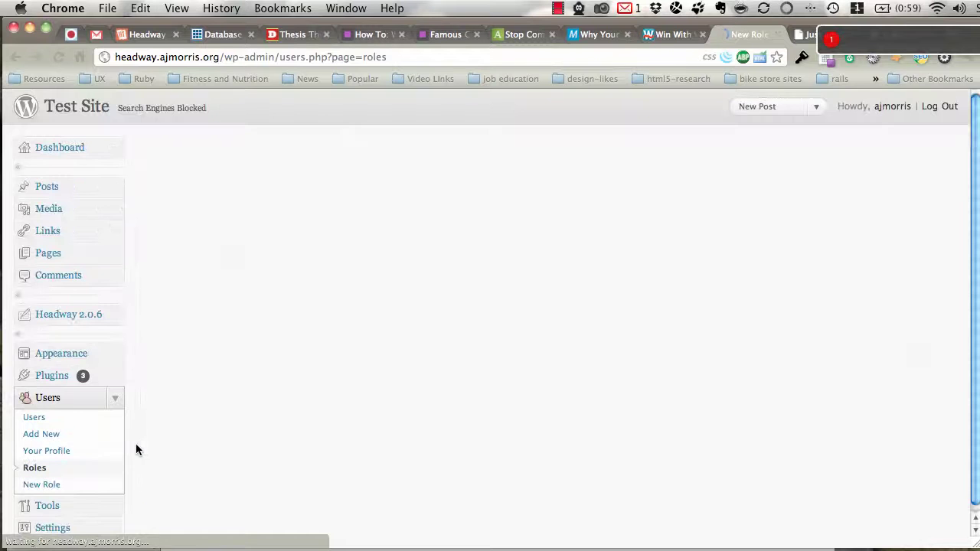
- Check the Subscriber role's capabilities and the users list, then start a new post
left_click(172, 410)
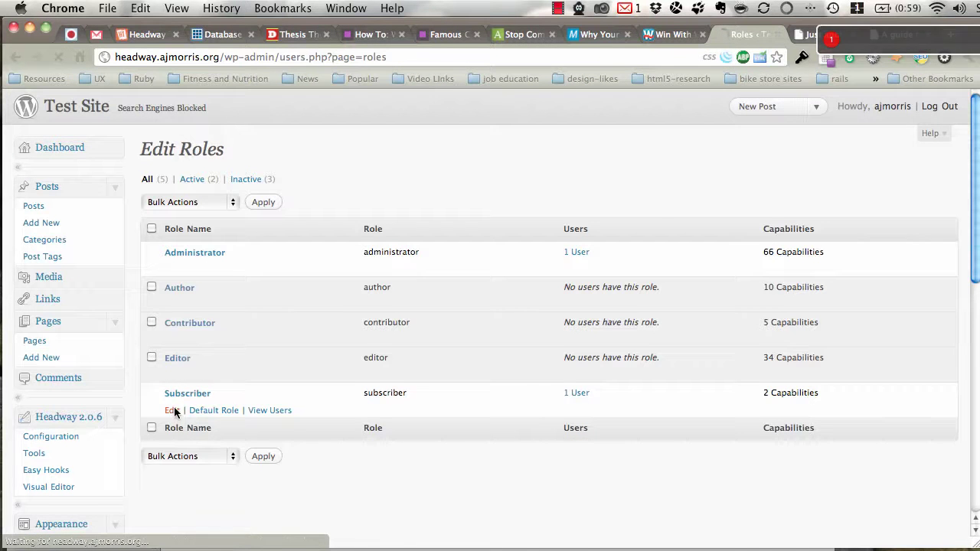
scroll(208, 264, "down", 5)
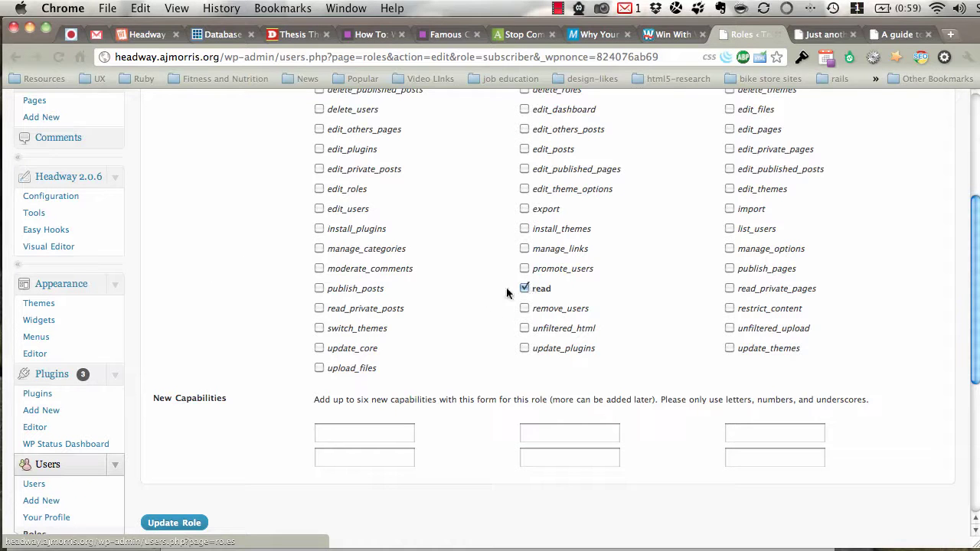
scroll(148, 455, "down", 3)
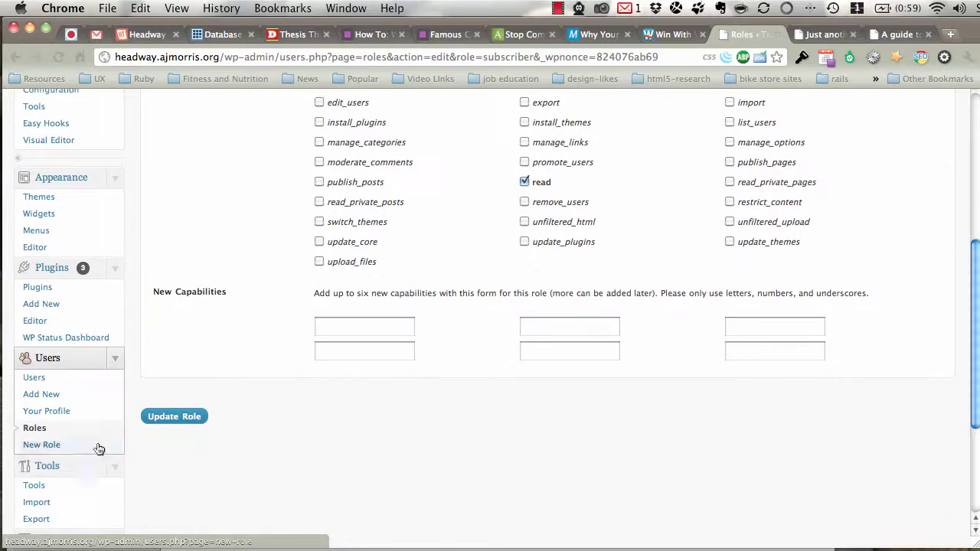
left_click(69, 377)
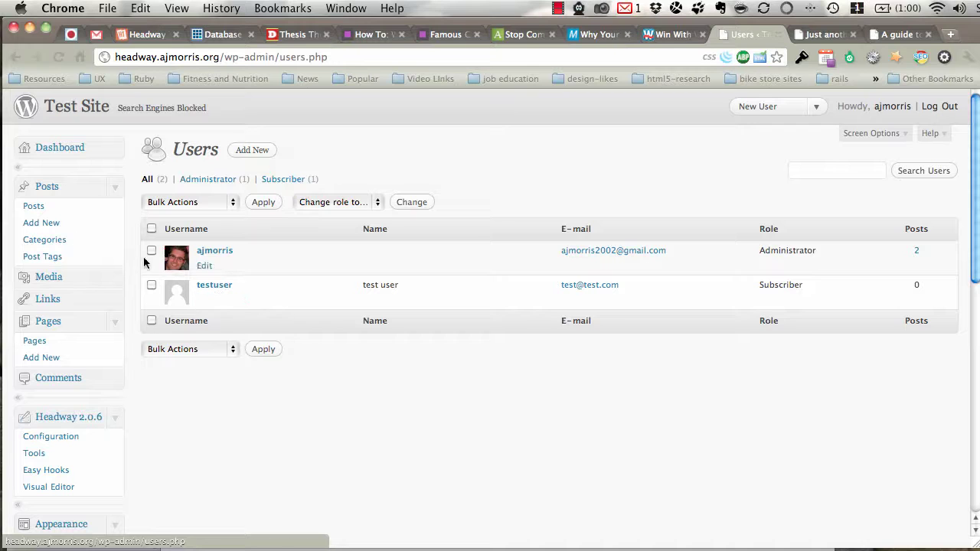
left_click(67, 227)
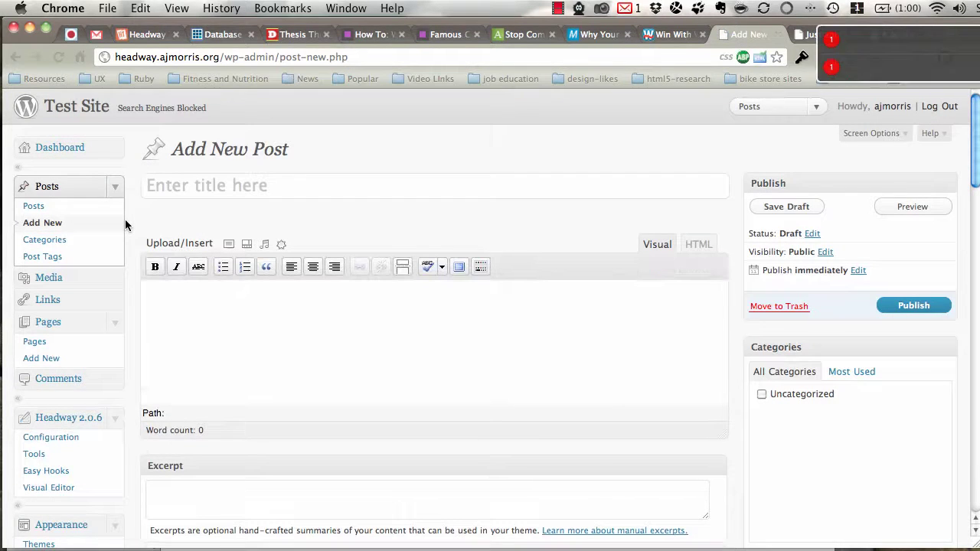
- Title the post 'Another example of an authenticated post', add filler body text, file under Uncategorized
type("Another ")
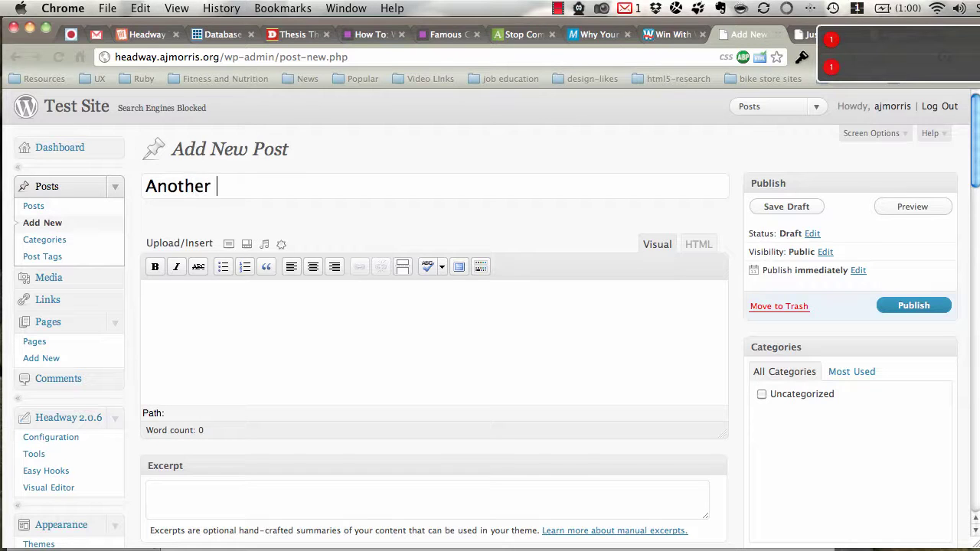
type("example of a")
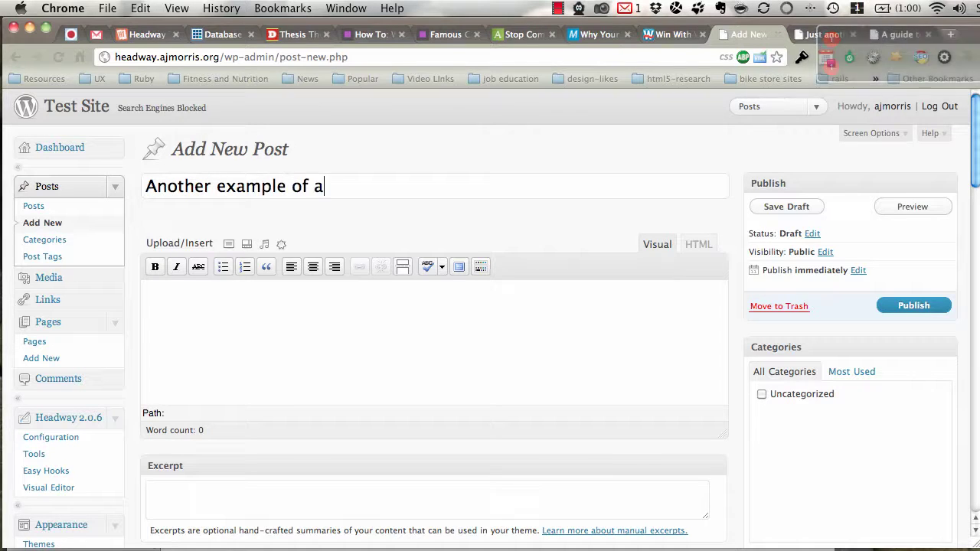
type("n authen")
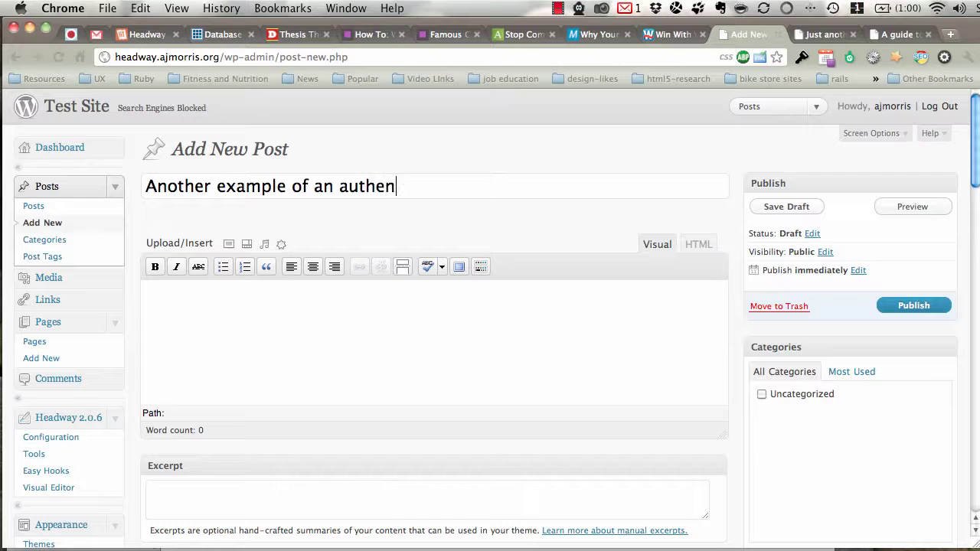
type("ticated post")
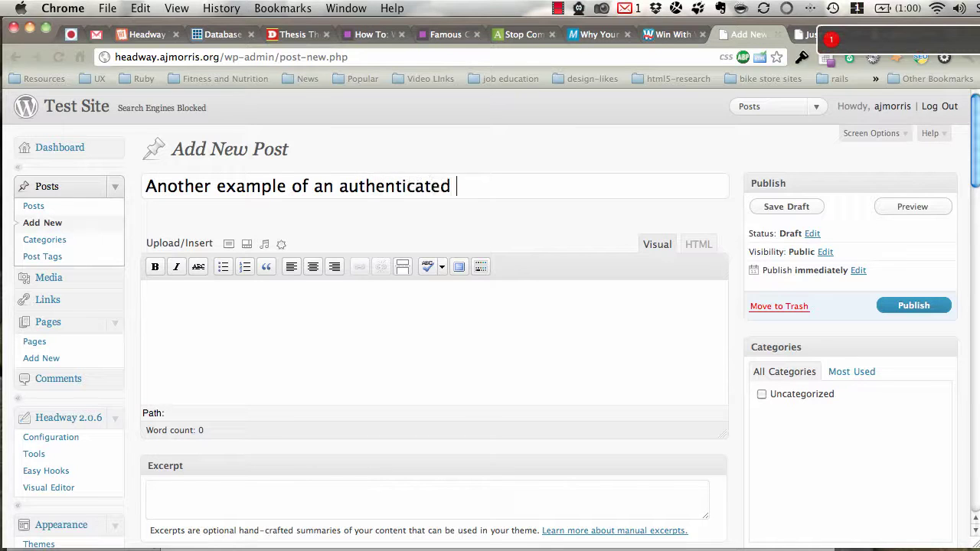
key("Tab")
type("asd;lfjasd;lfjkasf")
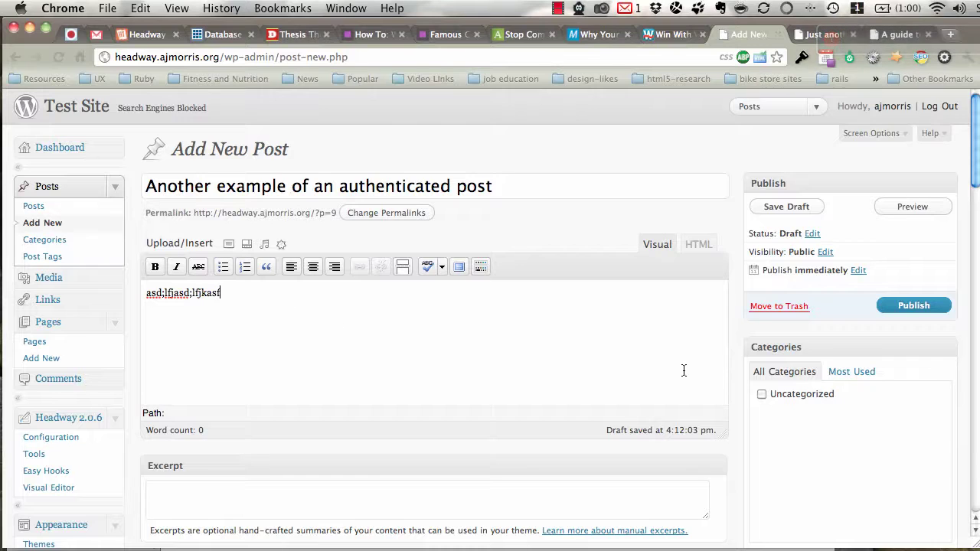
left_click(808, 395)
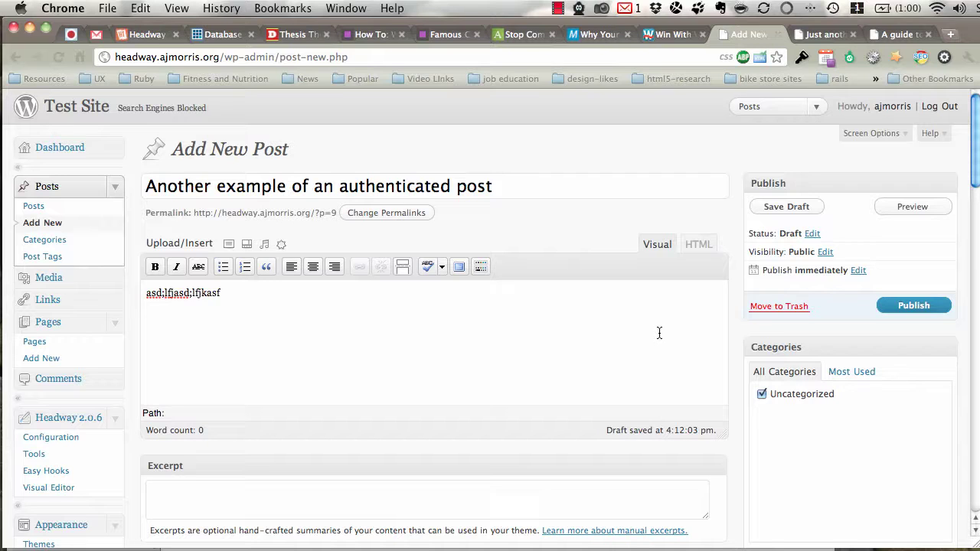
scroll(659, 333, "down", 5)
scroll(510, 367, "down", 3)
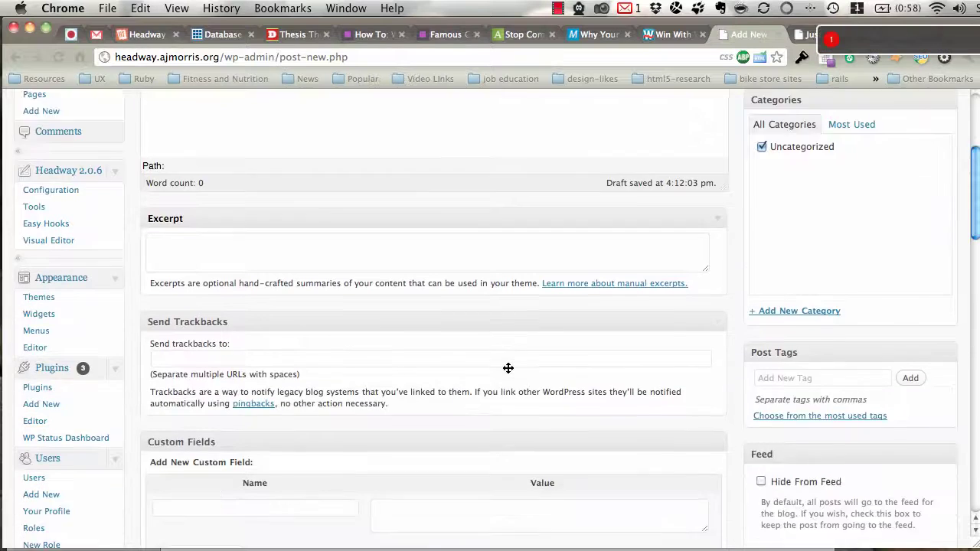
- Tick Administrator, Editor and Author in Content Permissions, then publish the post
scroll(508, 369, "down", 10)
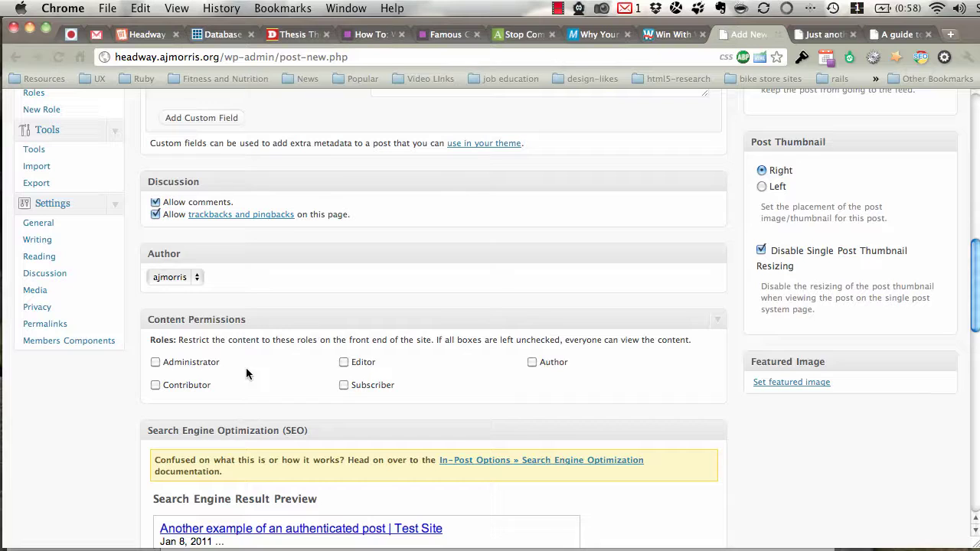
left_click(206, 369)
left_click(344, 363)
left_click(532, 362)
scroll(382, 366, "down", 3)
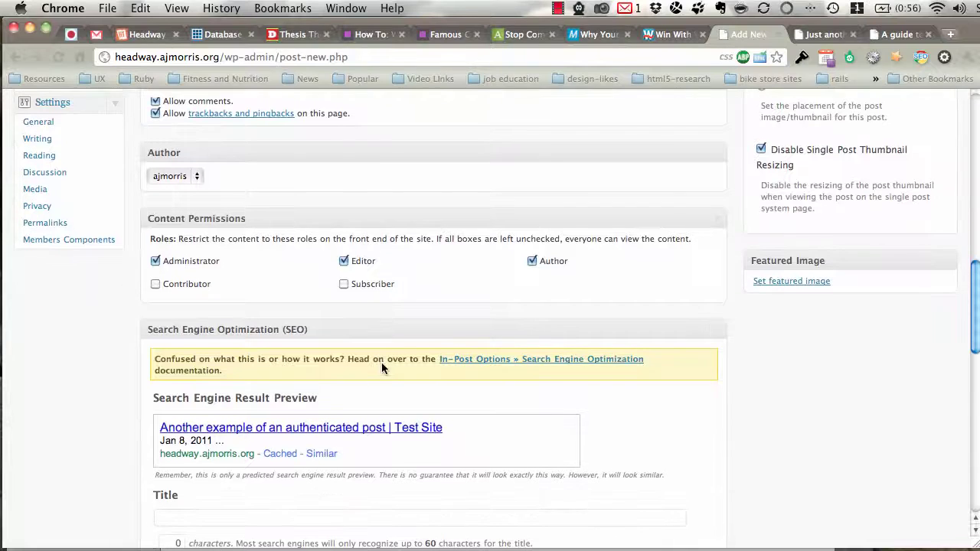
scroll(380, 343, "up", 2)
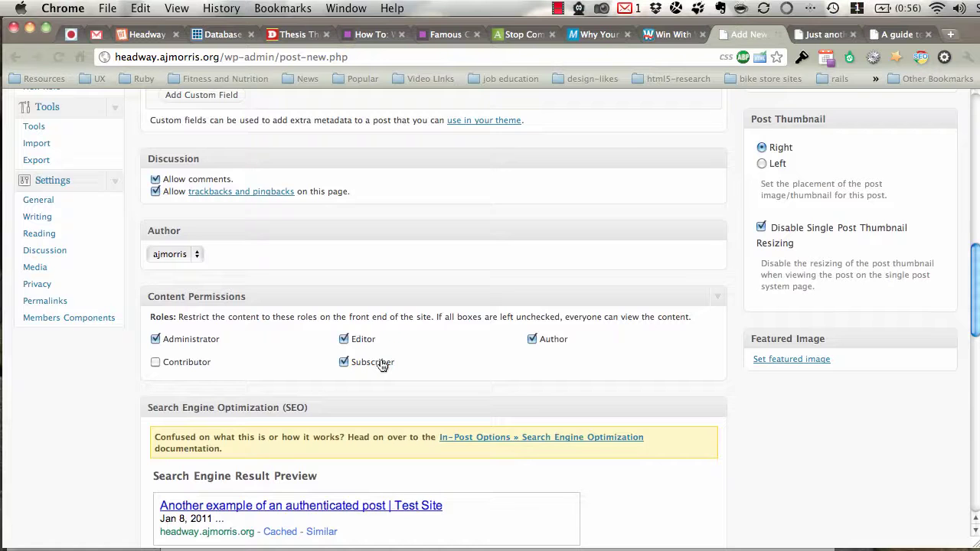
scroll(383, 366, "up", 15)
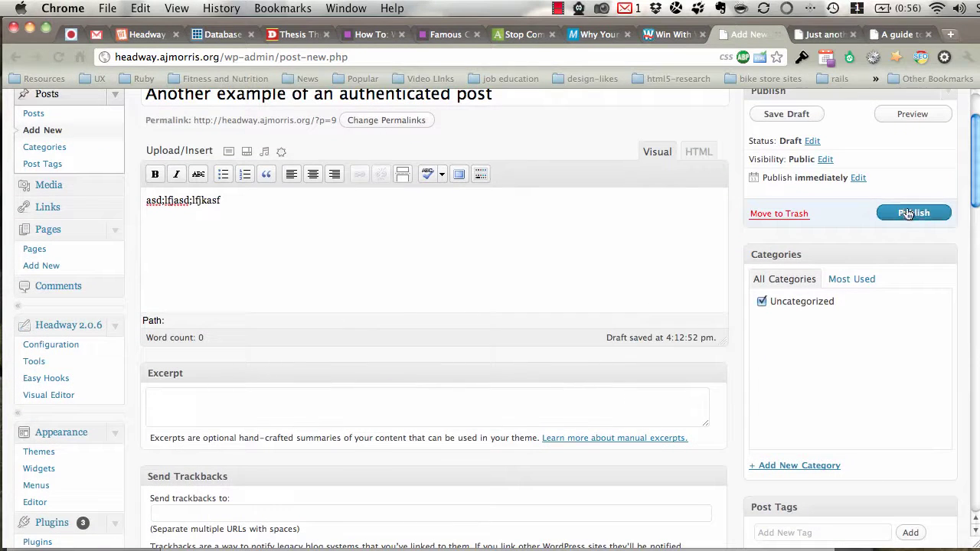
left_click(909, 213)
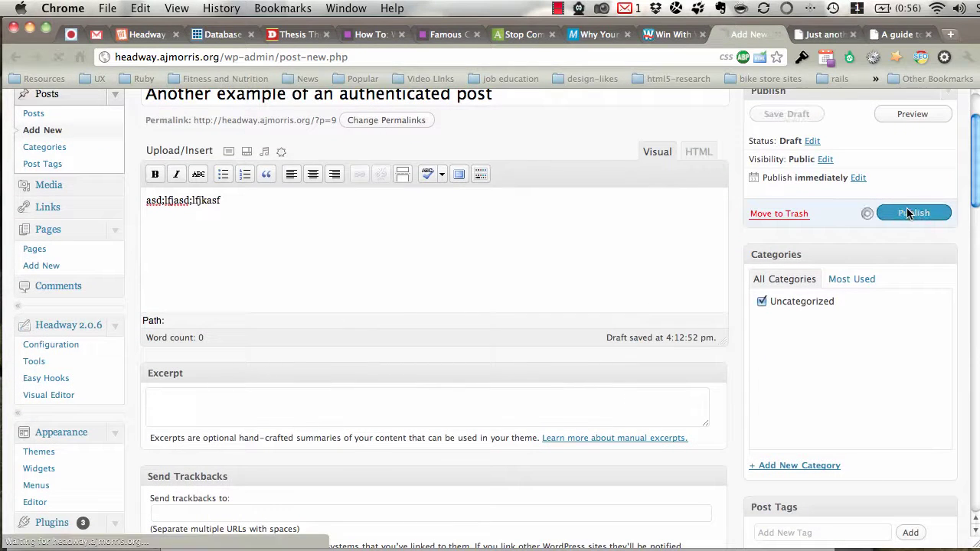
- Reload the site's front page and find the newly published post
left_click(822, 35)
left_click(694, 56)
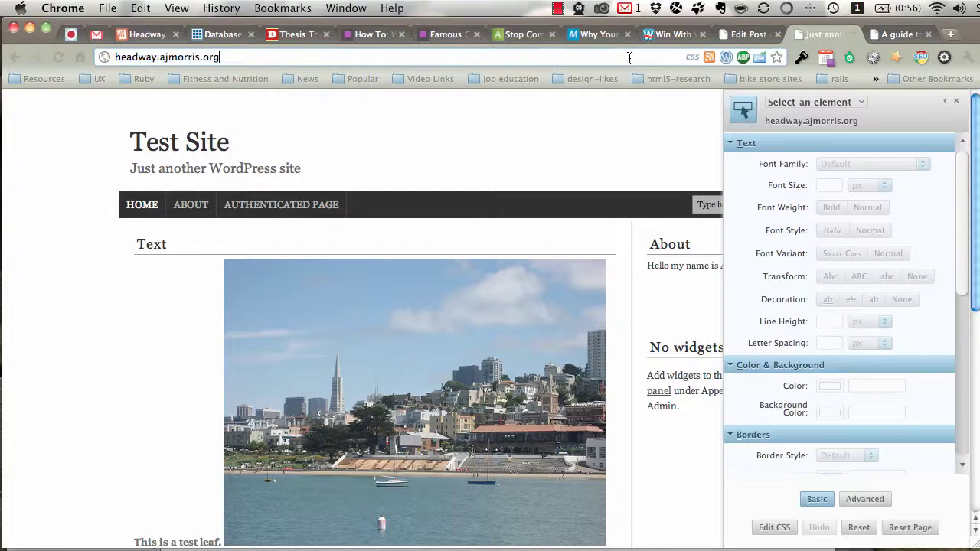
key("super+r")
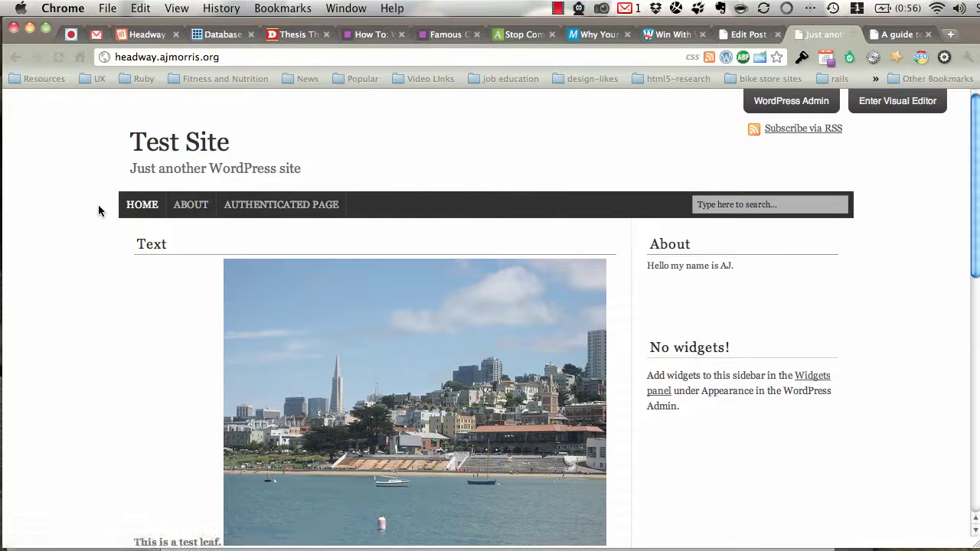
scroll(98, 210, "down", 5)
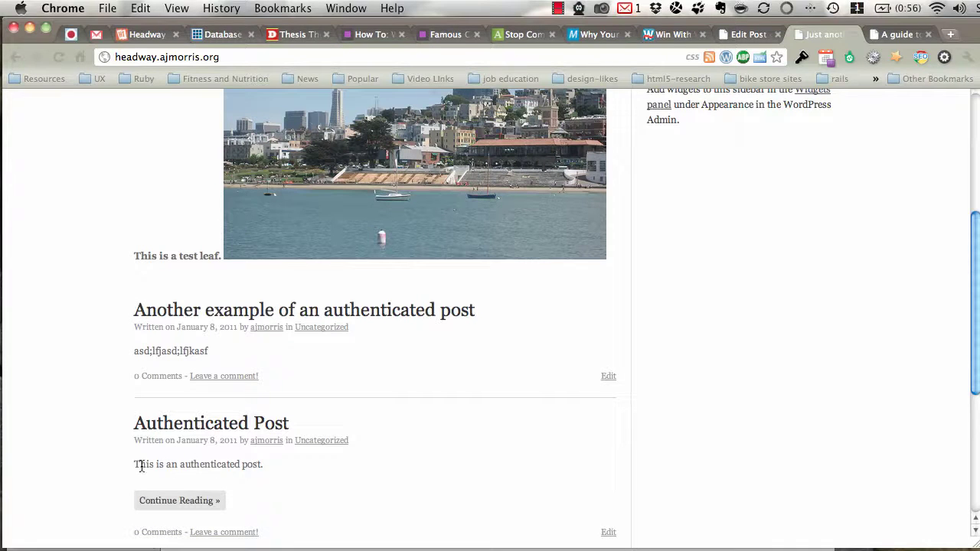
left_click_drag(141, 464, 262, 464)
left_click(262, 465)
scroll(262, 465, "up", 5)
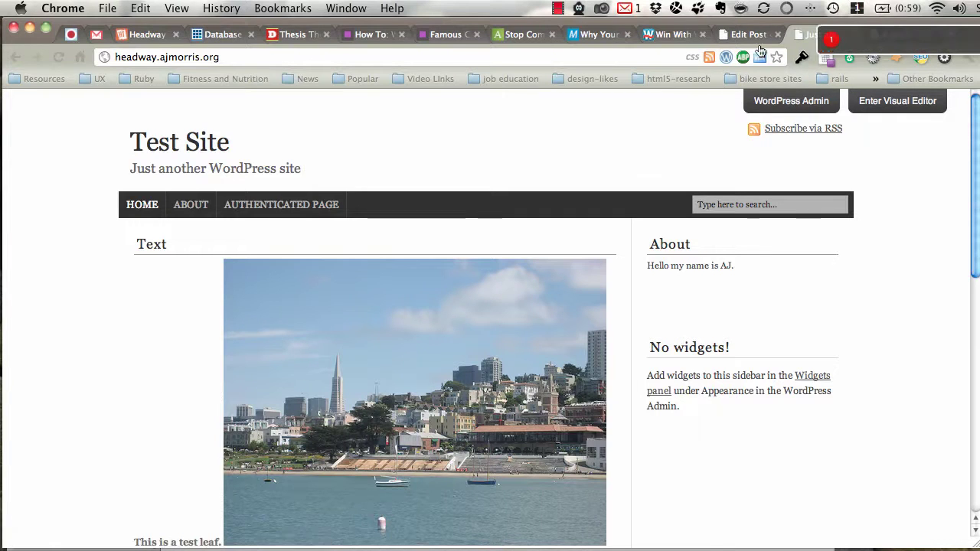
- Log out of the WordPress admin and reload the Test Site as a visitor
key("ctrl+shift+Tab")
left_click(943, 109)
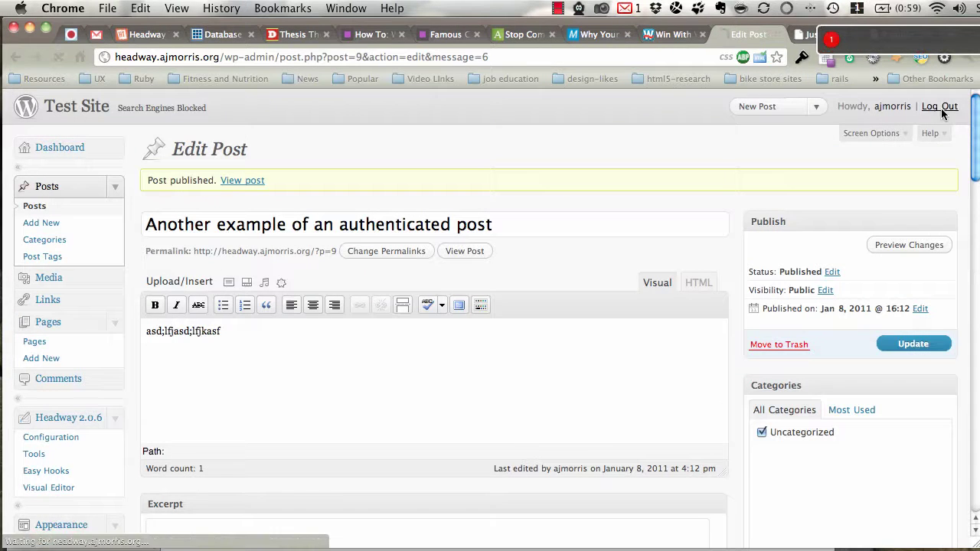
left_click(806, 38)
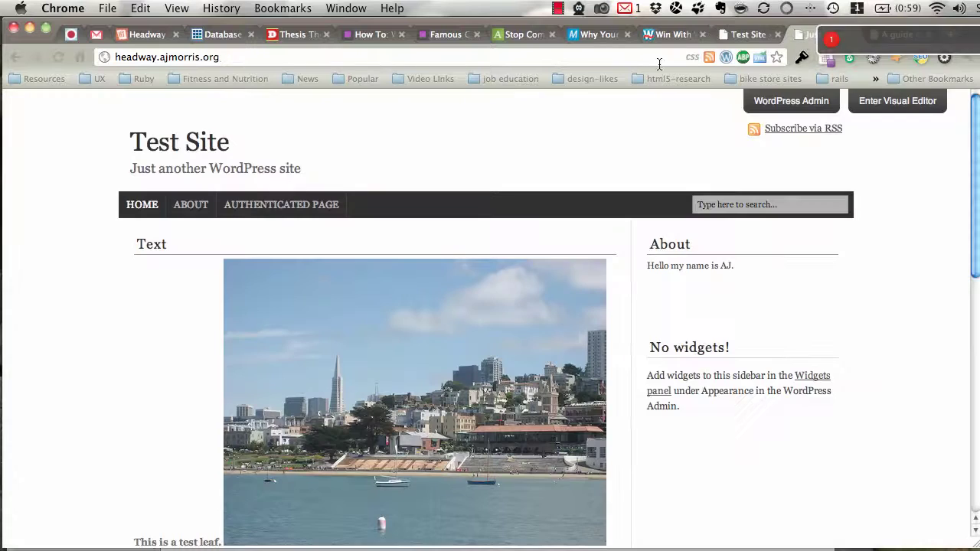
left_click(610, 58)
key("Return")
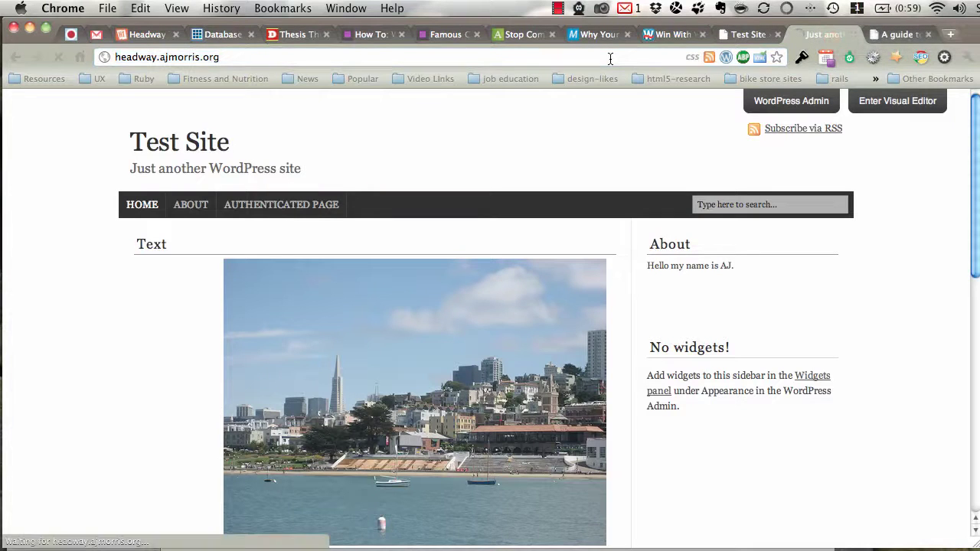
- Check the post's permission-denied notice on the home page, then open AUTHENTICATED PAGE
left_click(723, 36)
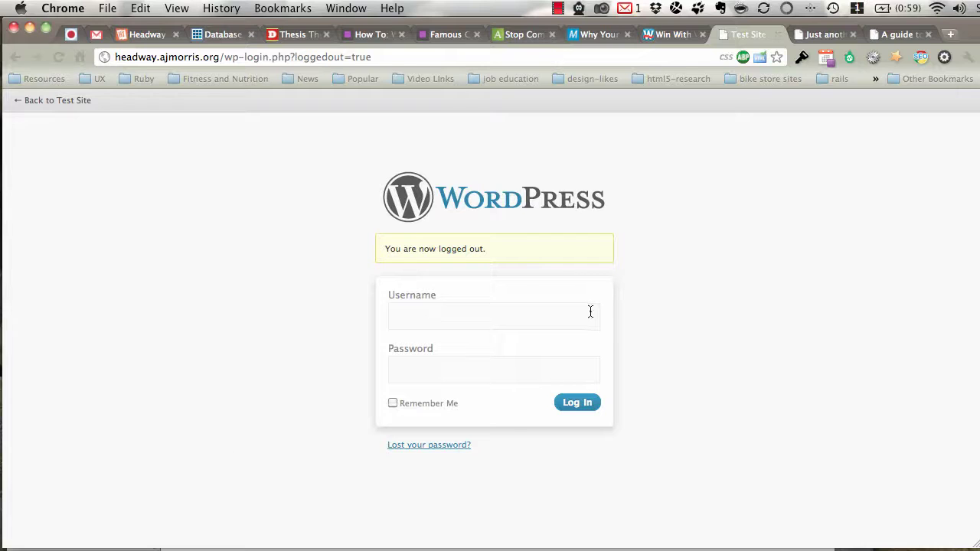
left_click(804, 33)
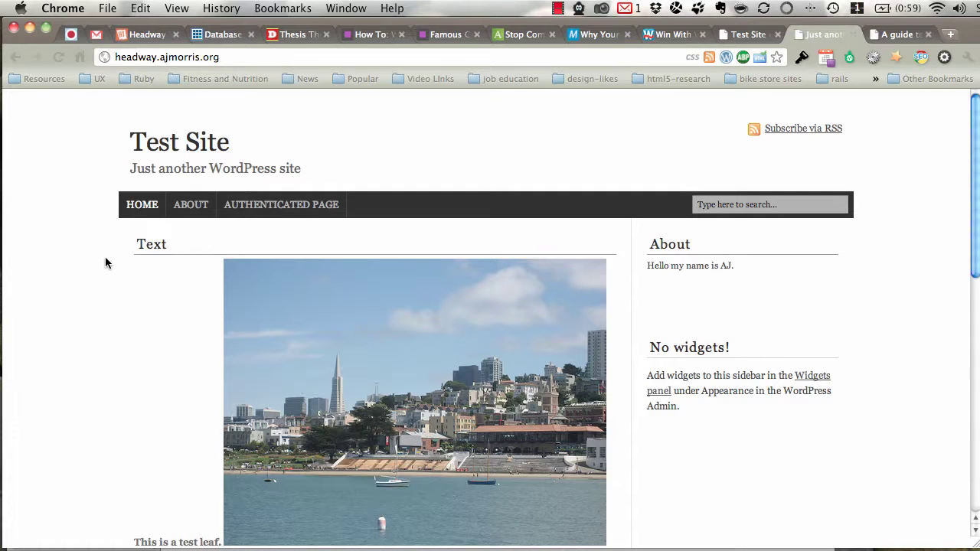
scroll(121, 263, "down", 10)
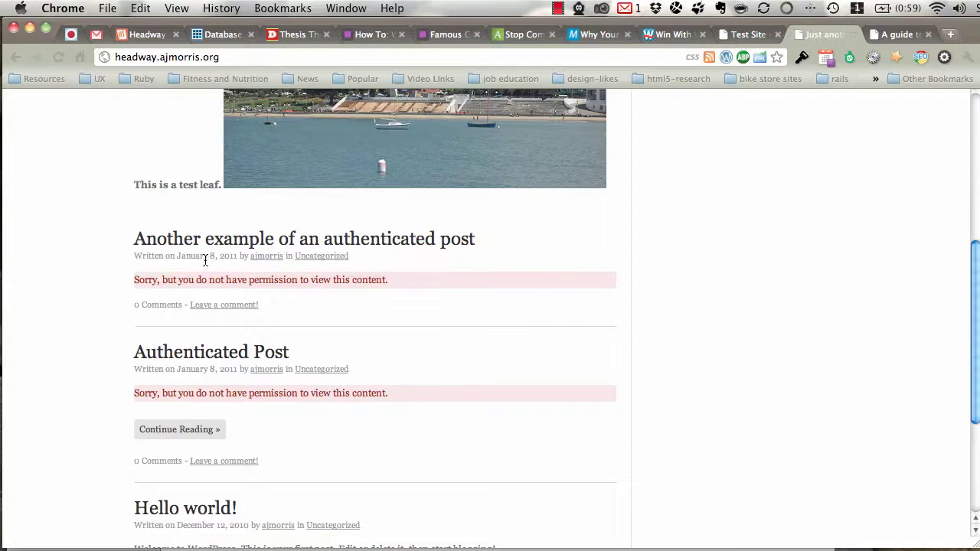
scroll(169, 309, "down", 2)
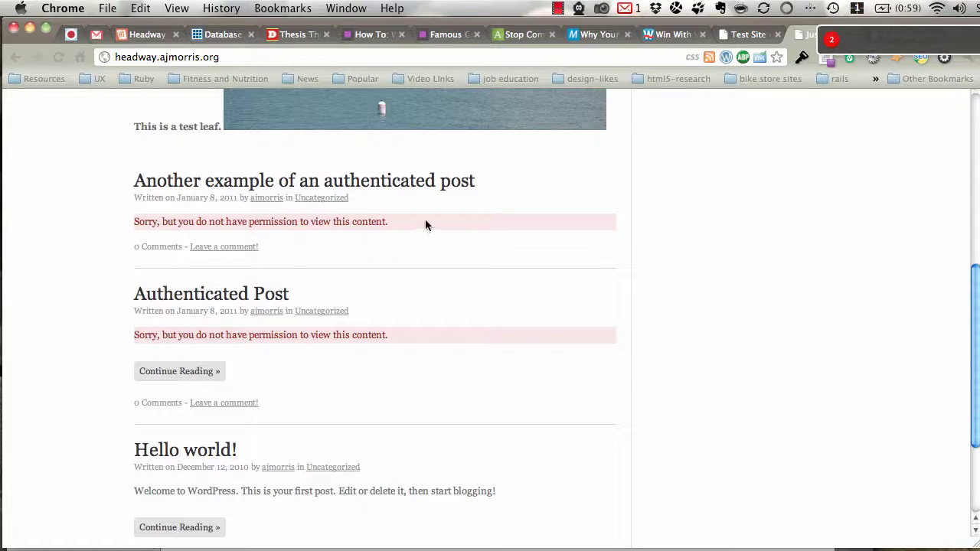
left_click_drag(418, 222, 137, 223)
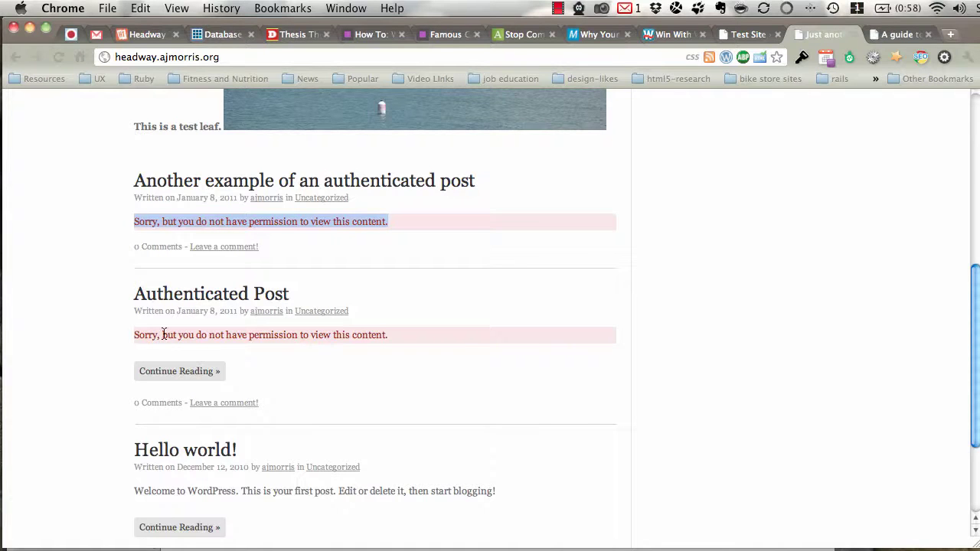
scroll(440, 338, "up", 8)
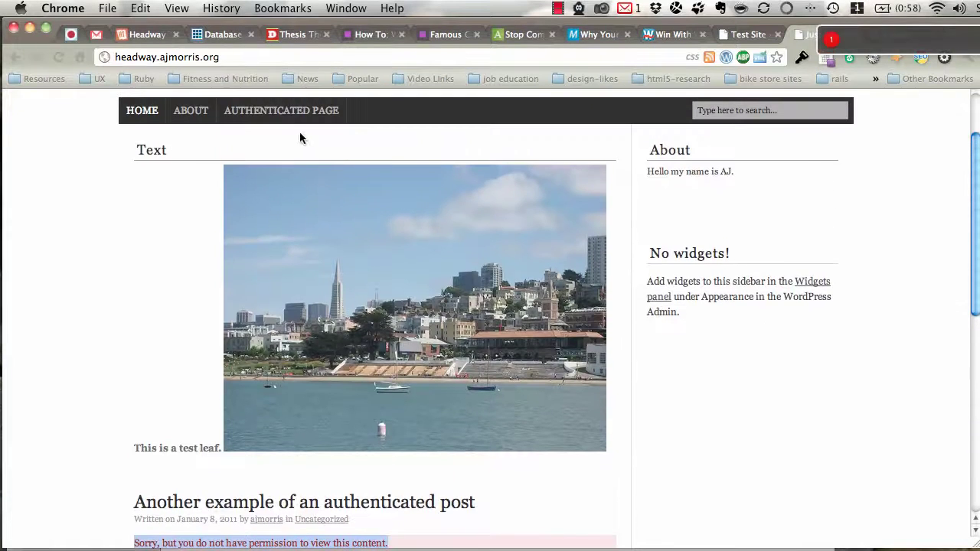
left_click(277, 114)
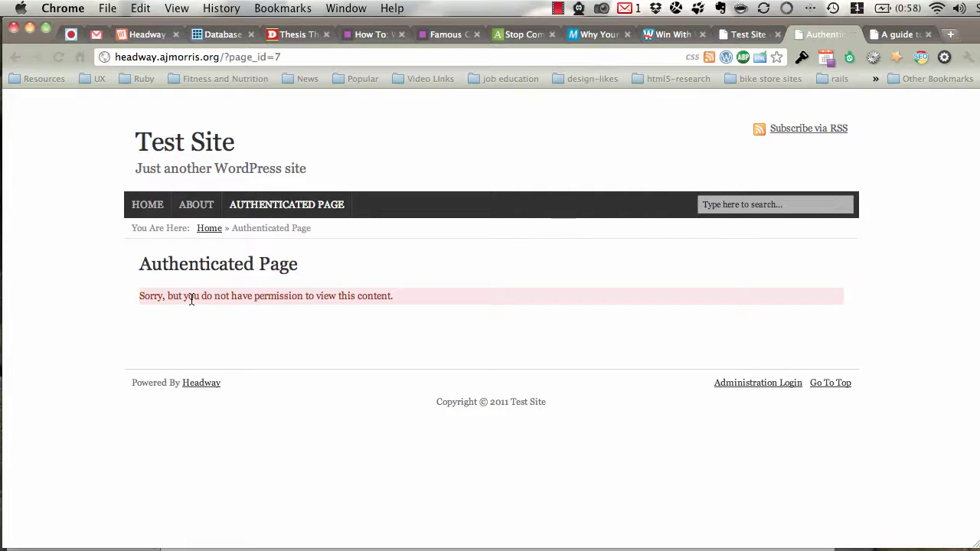
- Log back into the WordPress admin with the account's username and password
left_click(747, 34)
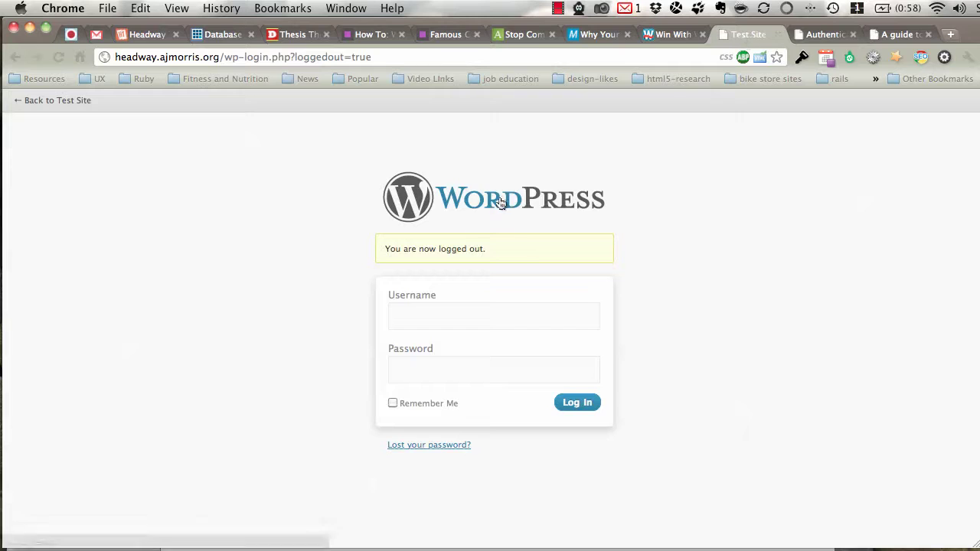
left_click(509, 320)
type("ajmorris")
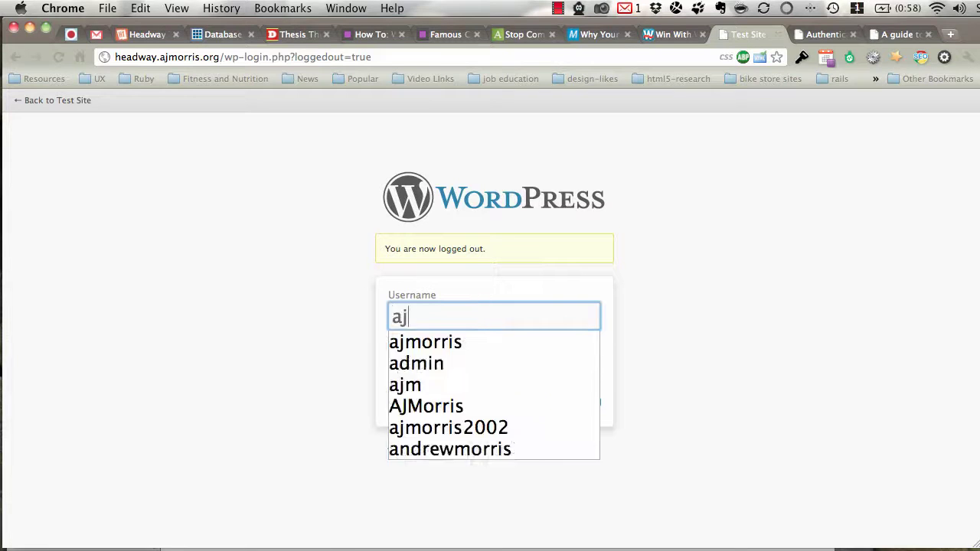
key("Tab")
type("••••••")
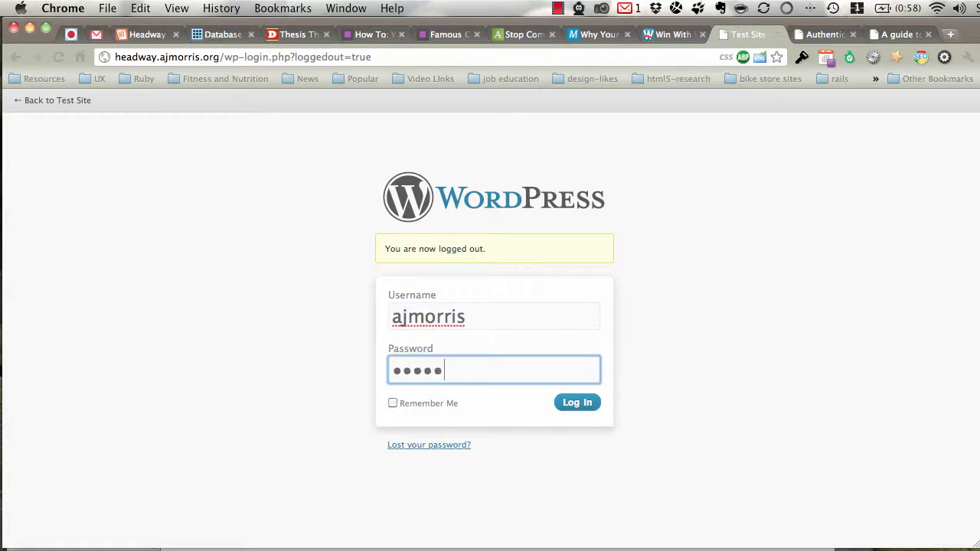
key("Return")
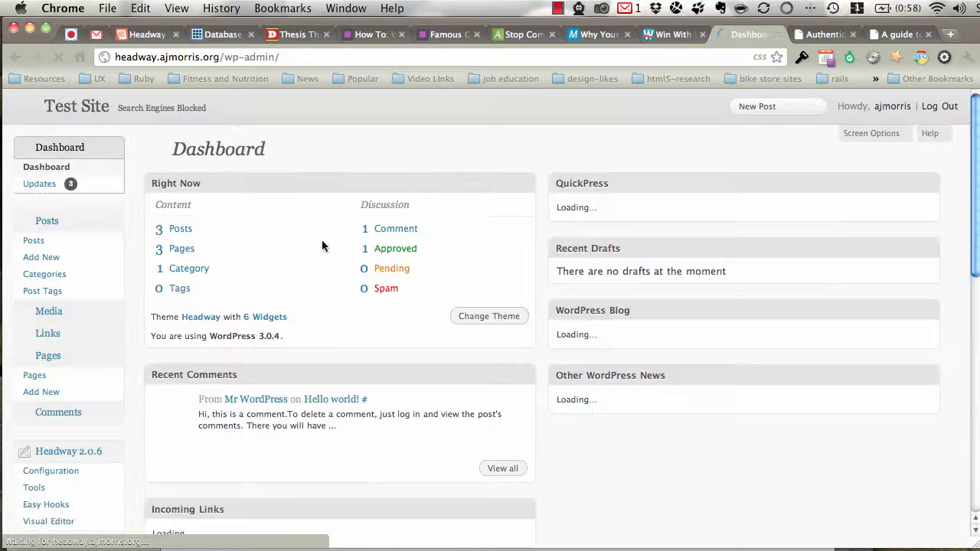
- Review the Members Components settings, then bring up the Members plugin readme
scroll(135, 264, "down", 2)
scroll(140, 265, "down", 10)
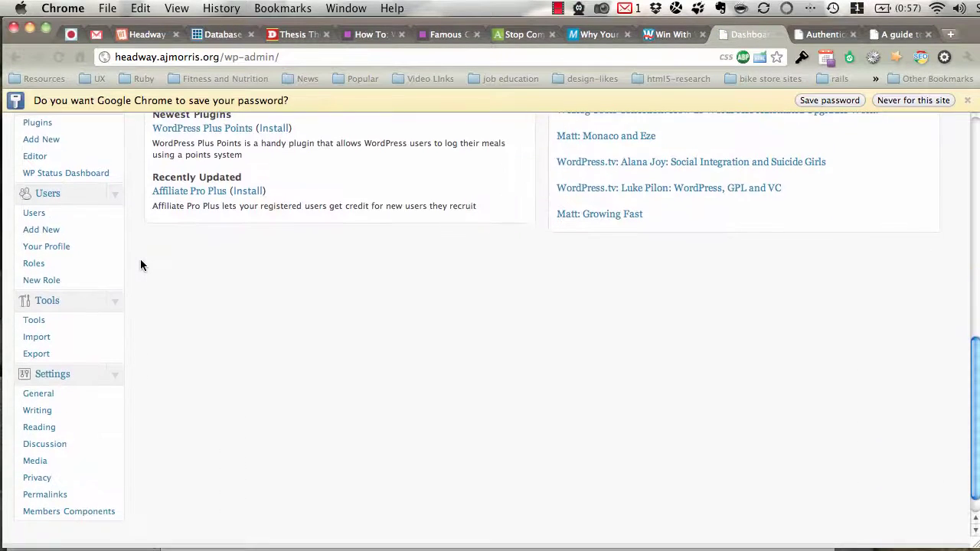
left_click(93, 513)
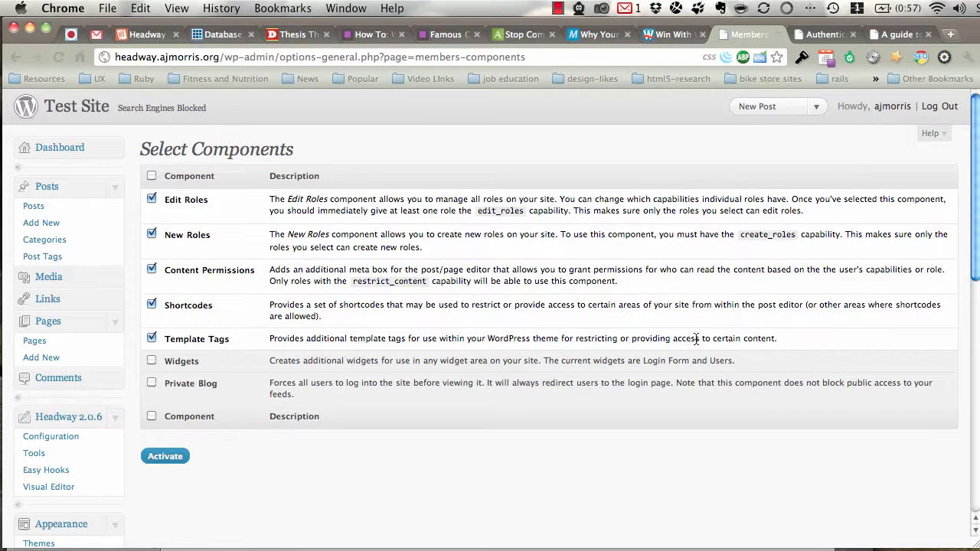
left_click(878, 36)
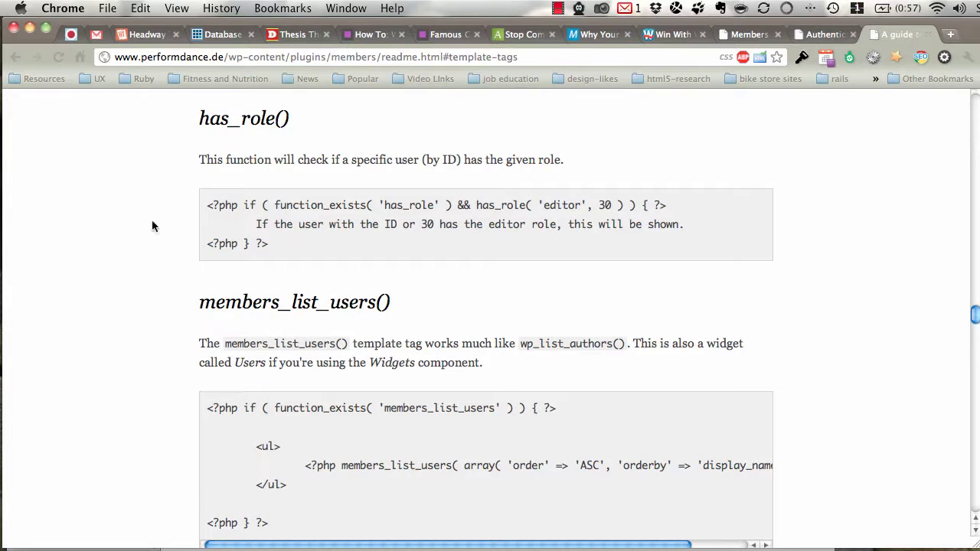
- Jump to the Template Tags Component section from the Members guide's table of contents
scroll(153, 221, "up", 20)
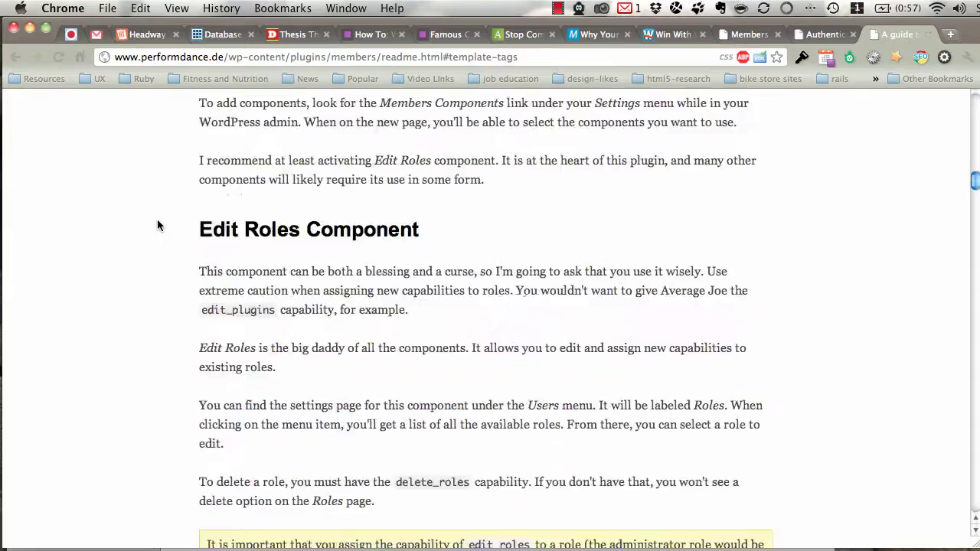
scroll(157, 219, "up", 15)
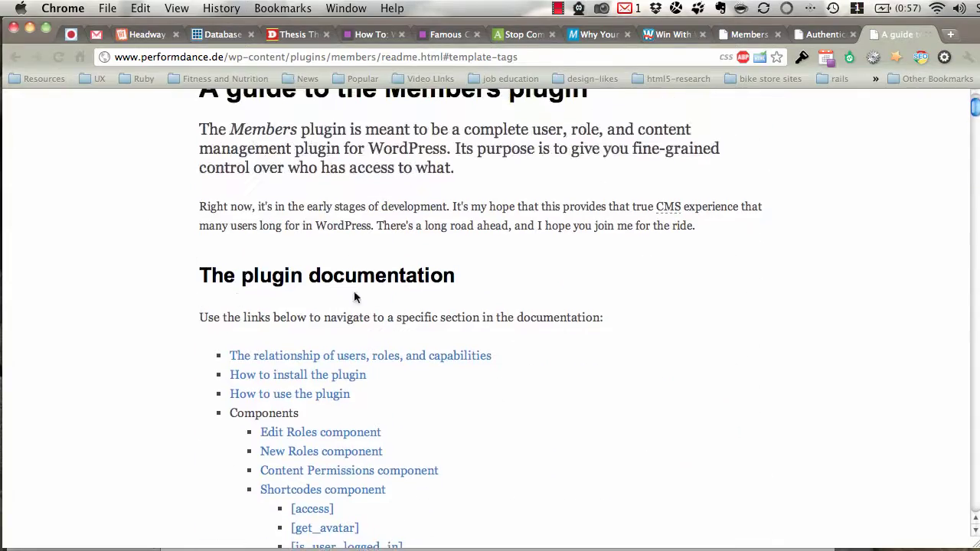
scroll(354, 297, "down", 2)
scroll(206, 279, "down", 4)
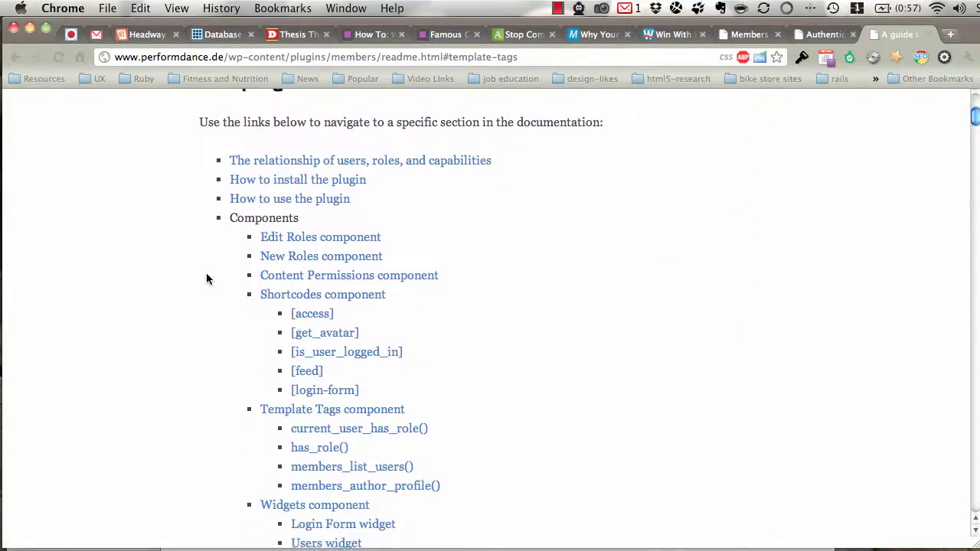
scroll(206, 272, "down", 3)
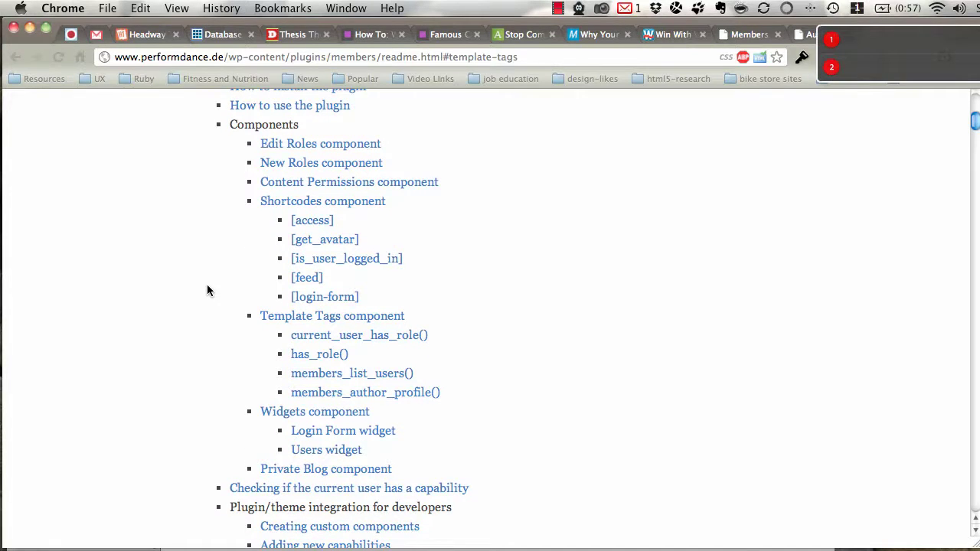
left_click(331, 324)
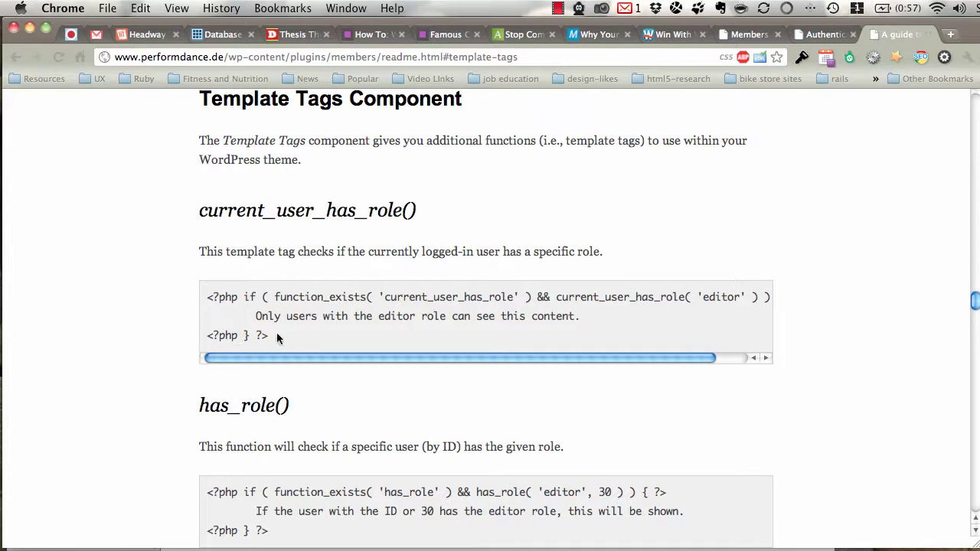
- Highlight the current_user_has_role() example, browse the template tags, and return to the Members tab
left_click_drag(276, 337, 198, 300)
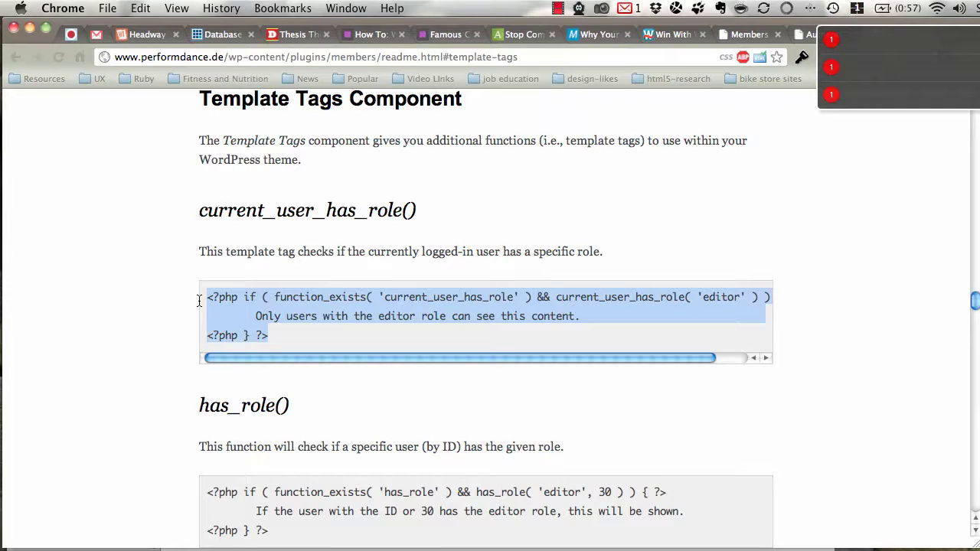
left_click(269, 331)
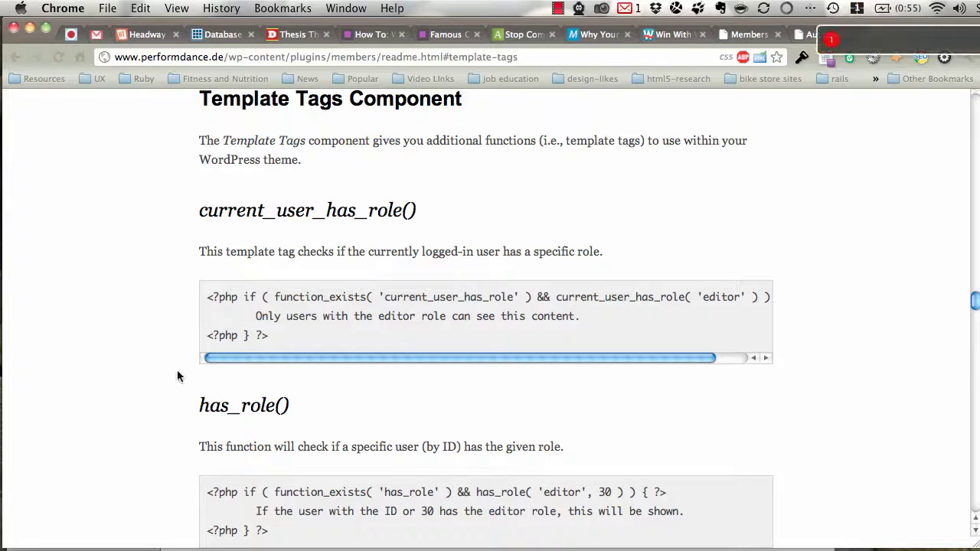
scroll(188, 370, "down", 5)
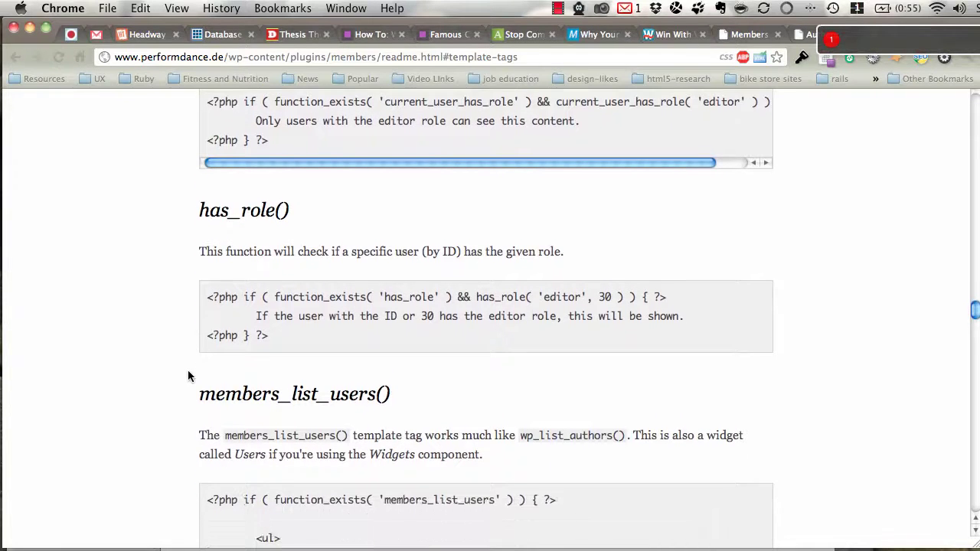
scroll(188, 370, "down", 3)
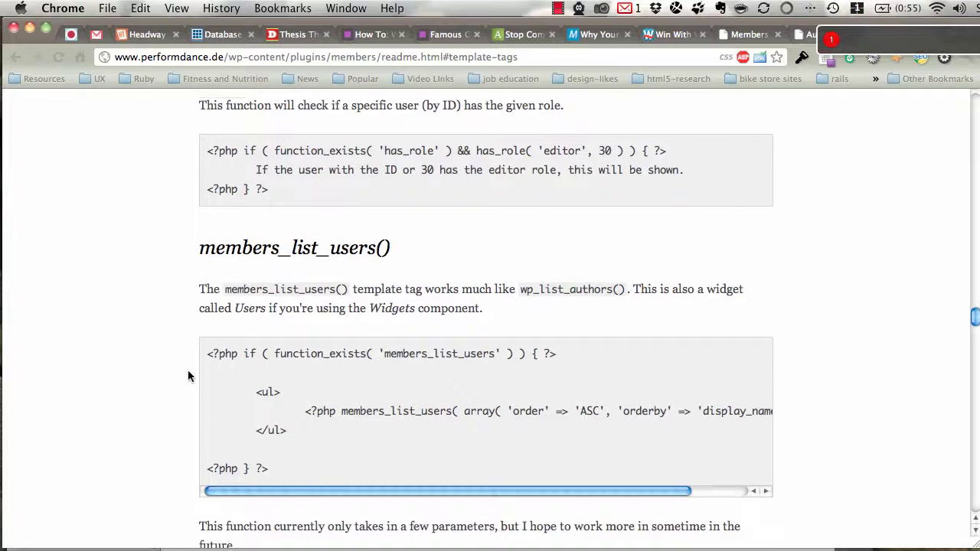
scroll(188, 370, "down", 7)
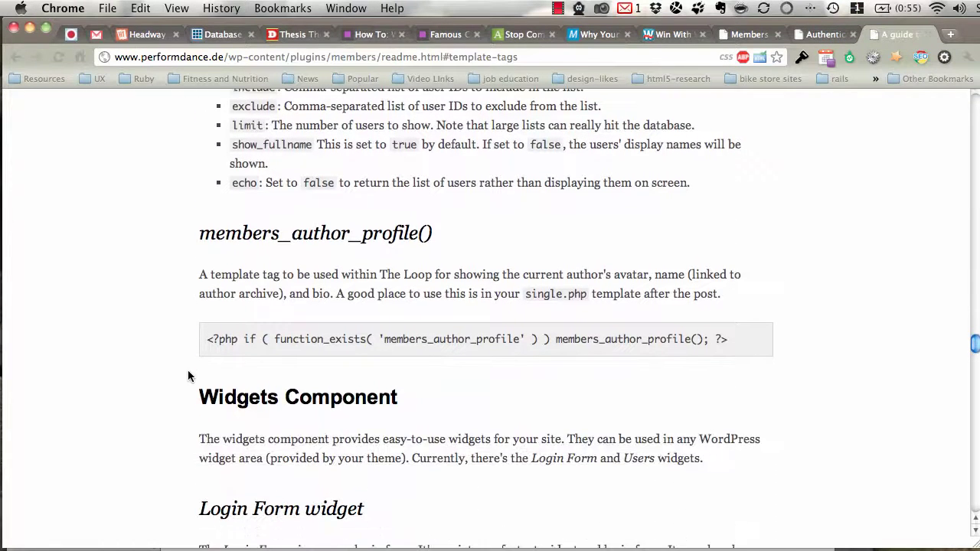
scroll(184, 375, "up", 8)
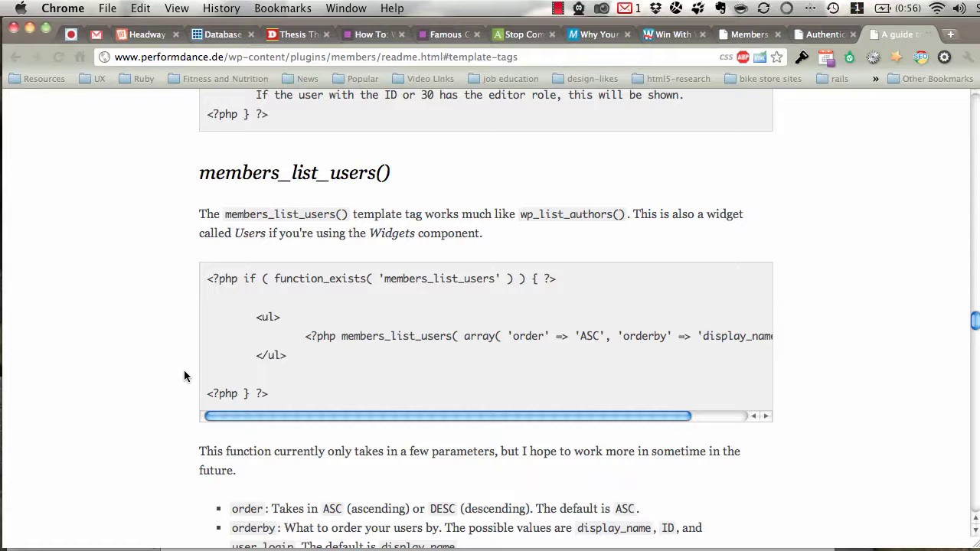
key("ctrl+shift+Tab")
key("ctrl+shift+Tab")
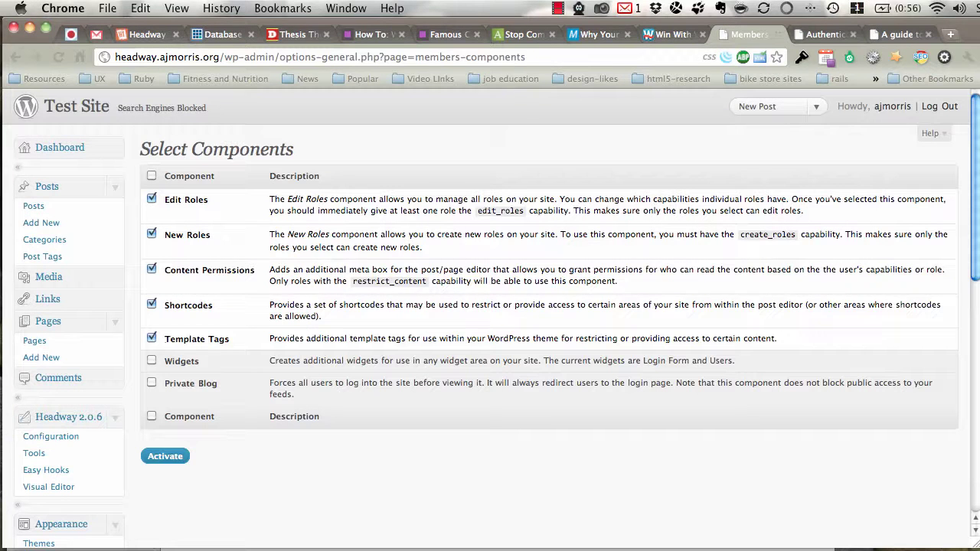
- Untick the Template Tags, Shortcodes and Content Permissions components
left_click(152, 338)
left_click(151, 305)
left_click(151, 270)
scroll(148, 387, "down", 5)
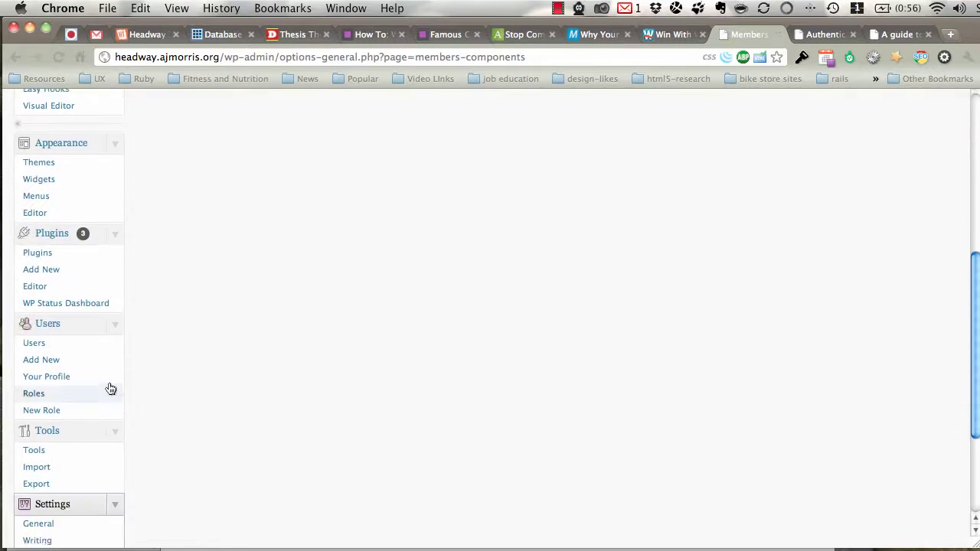
- Search the plugin directory for 's2member' from Plugins > Add New
left_click(98, 255)
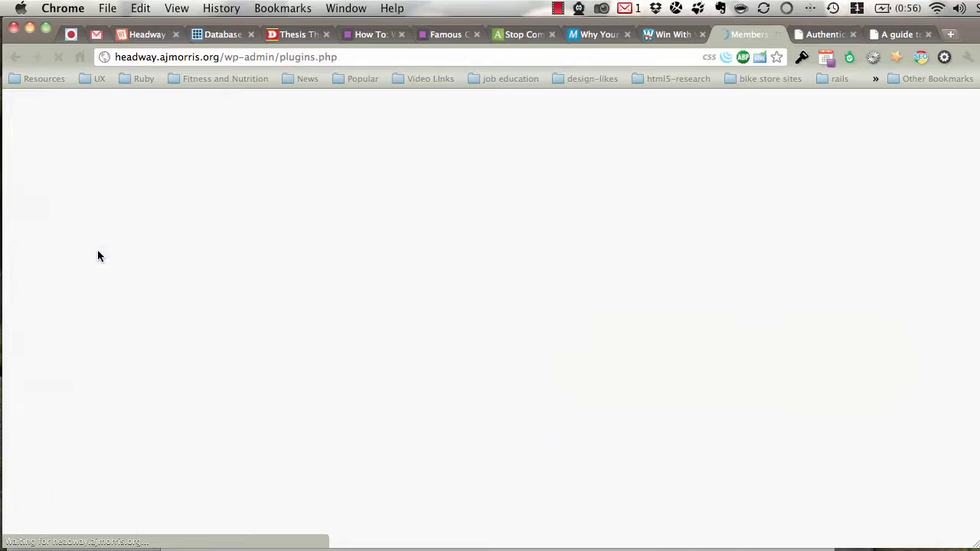
scroll(230, 318, "down", 5)
scroll(236, 324, "down", 4)
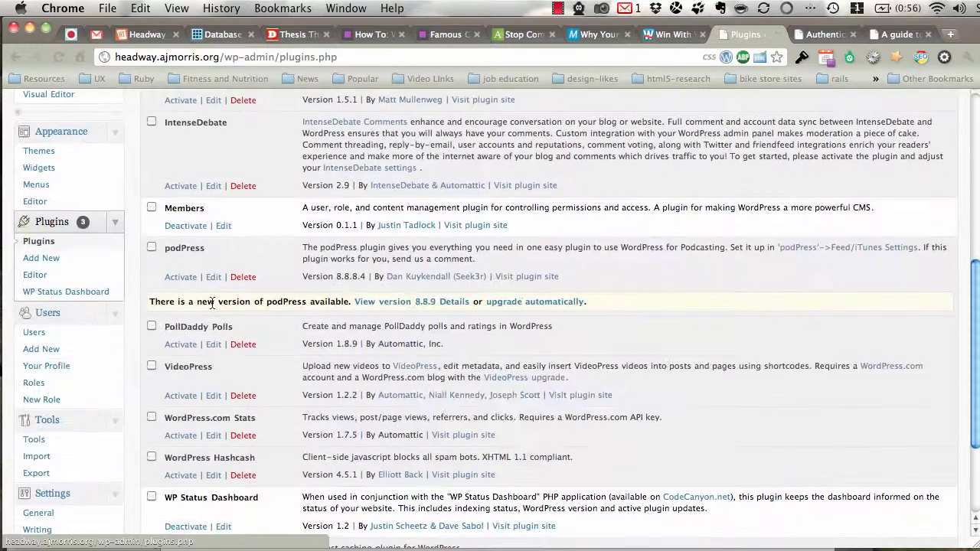
left_click(195, 226)
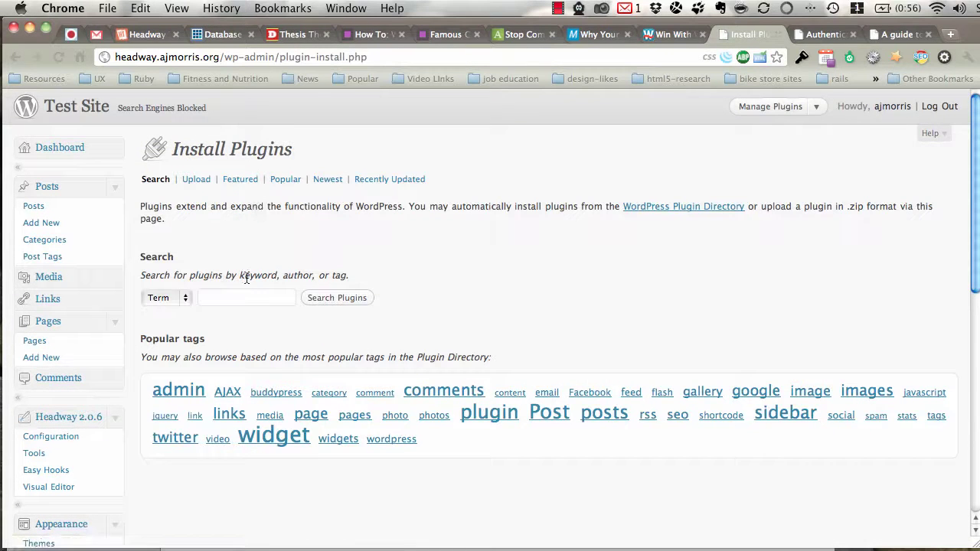
left_click(249, 297)
type("s2me")
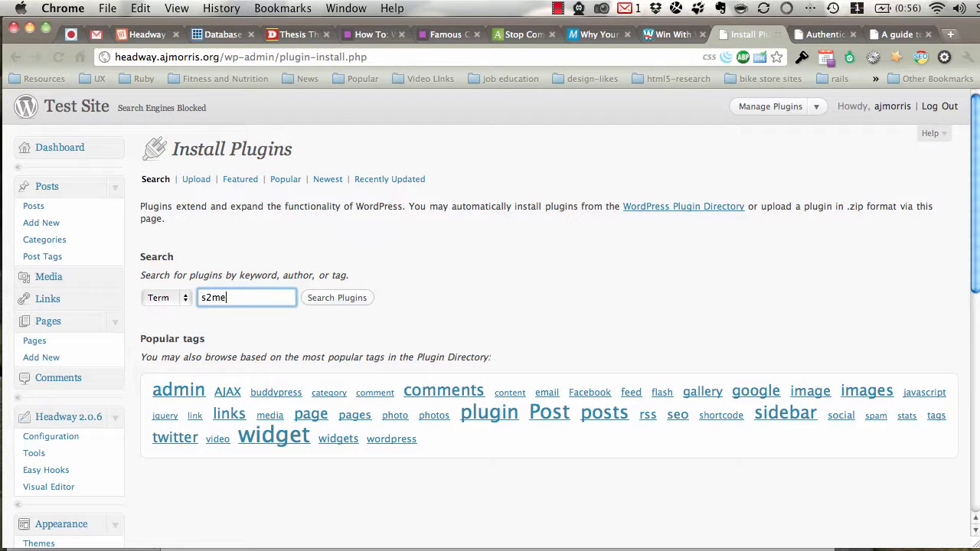
type("mber")
key("Return")
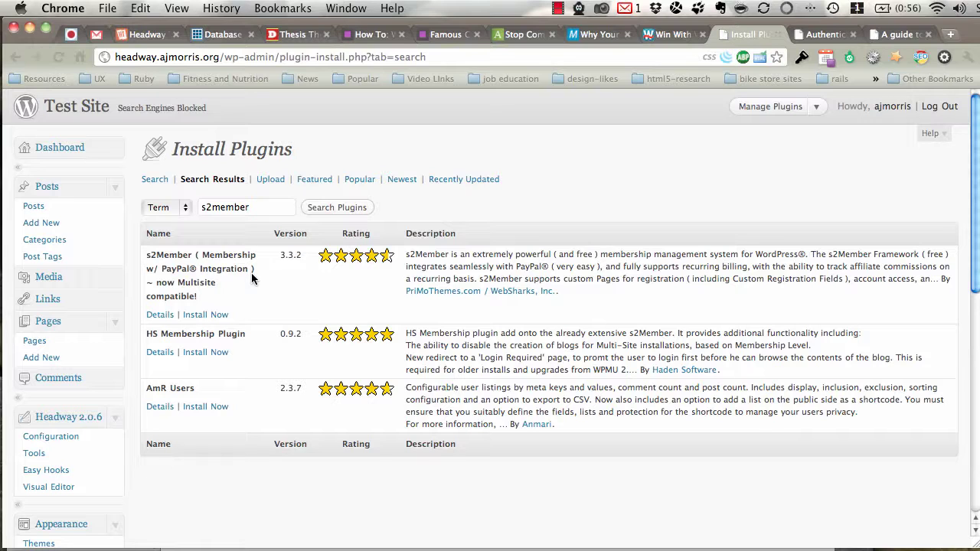
- Install and activate s2Member 3.3.2 and open its Quick-Start Guide
left_click(226, 318)
left_click(669, 253)
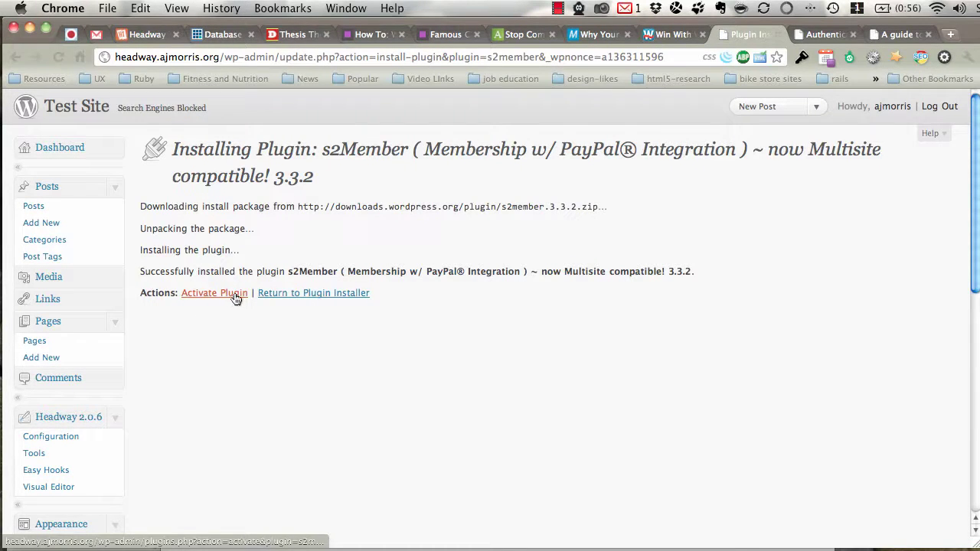
left_click(234, 295)
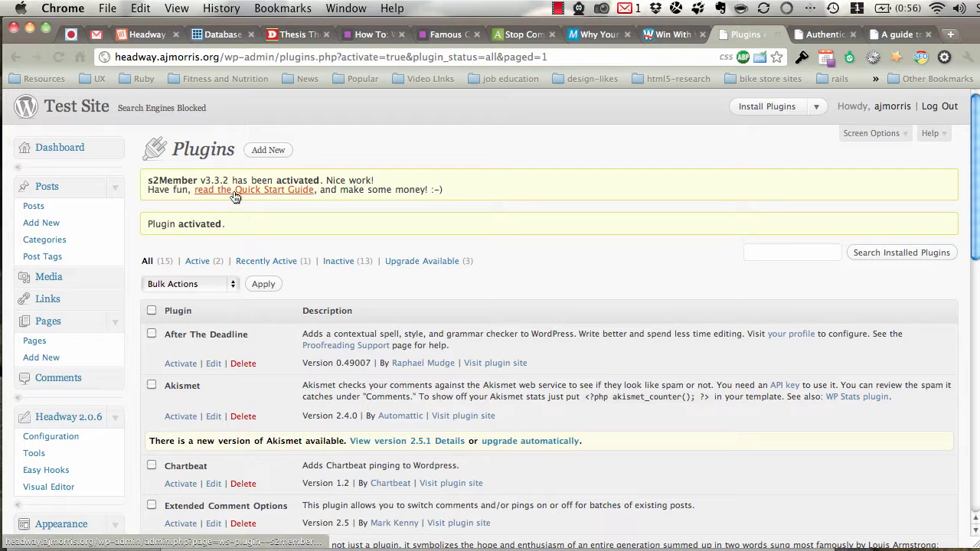
left_click(234, 191)
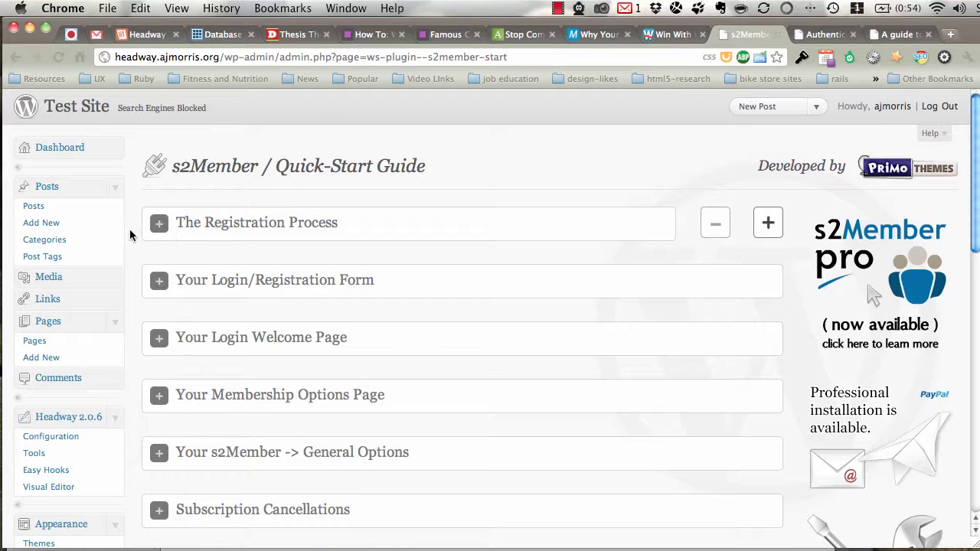
- Expand and collapse the Registration Process and Subscription Cancellations explanations
scroll(131, 235, "down", 2)
left_click(160, 180)
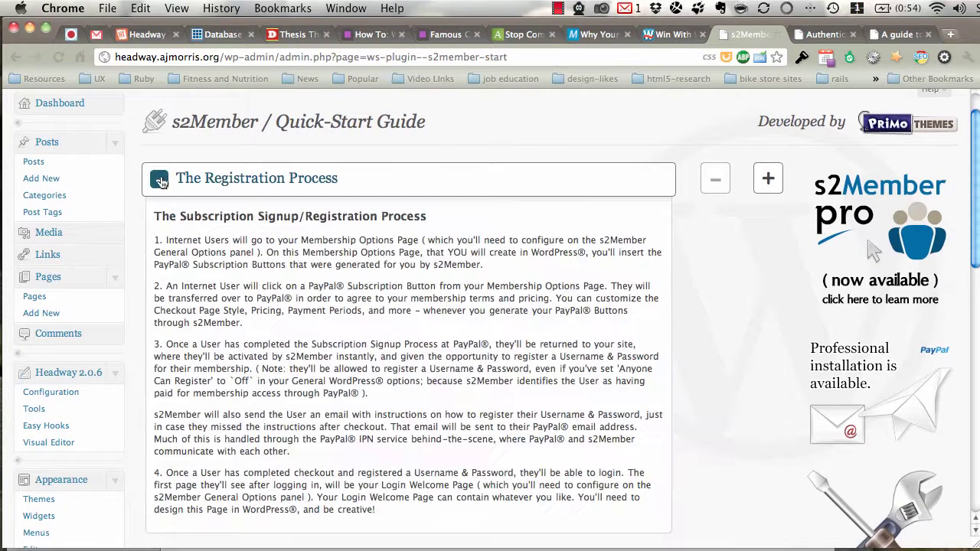
scroll(165, 181, "down", 6)
scroll(172, 180, "up", 6)
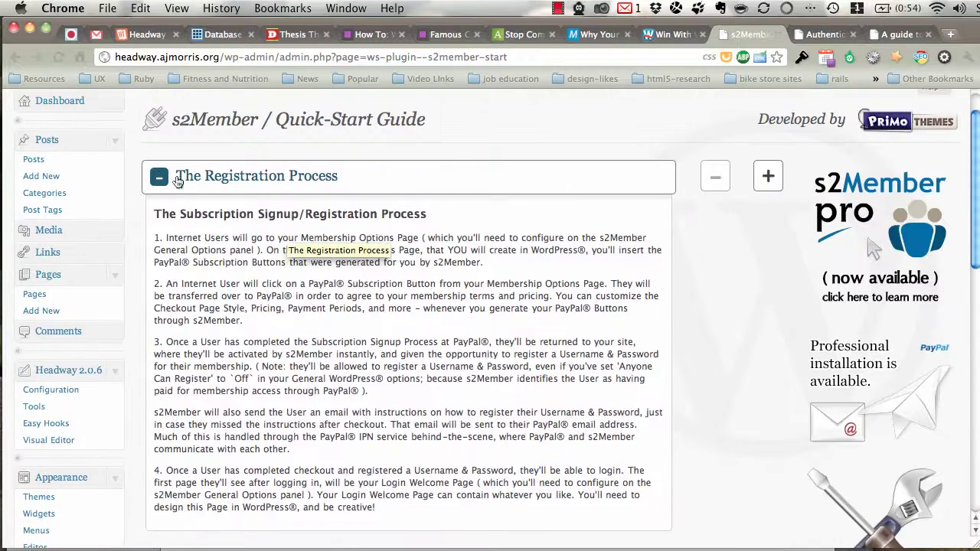
left_click(160, 178)
scroll(160, 196, "down", 4)
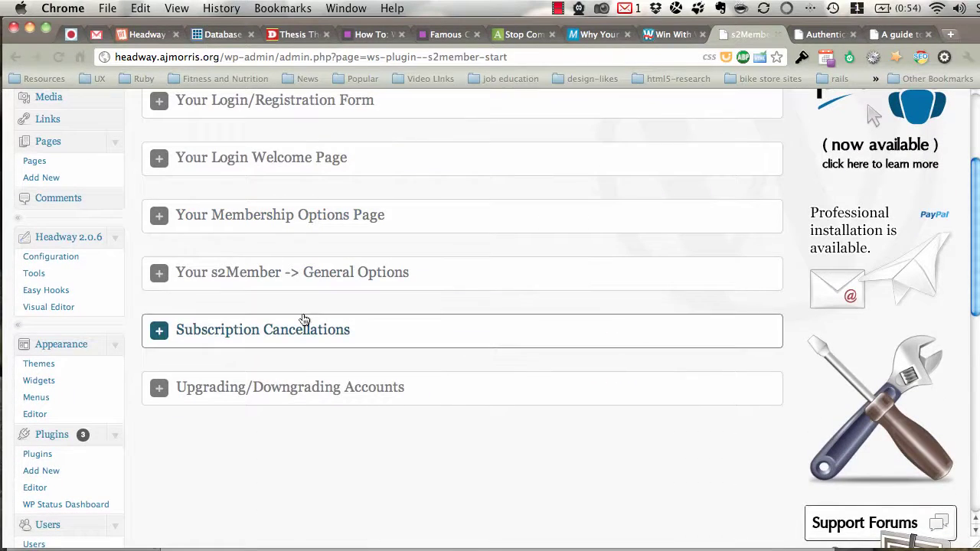
left_click(234, 330)
scroll(245, 341, "down", 6)
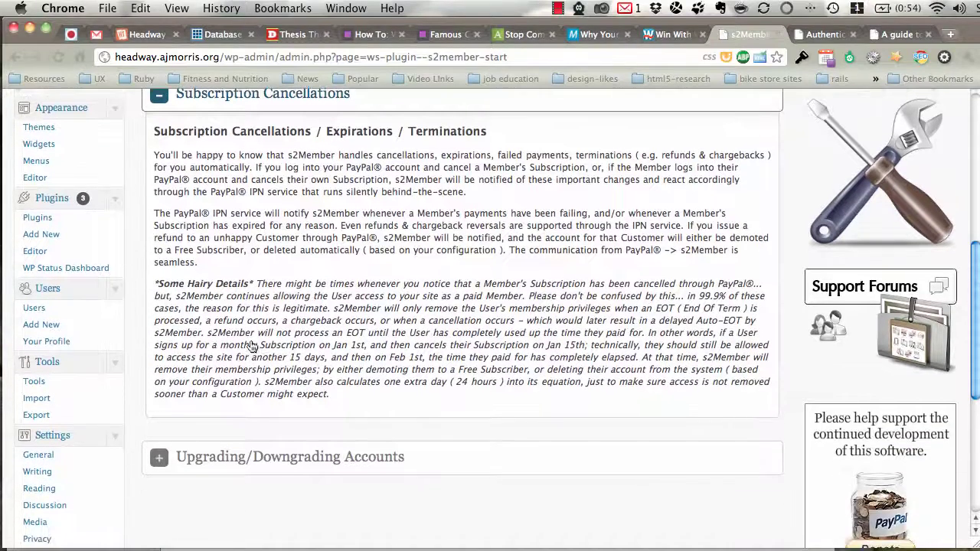
scroll(253, 346, "up", 3)
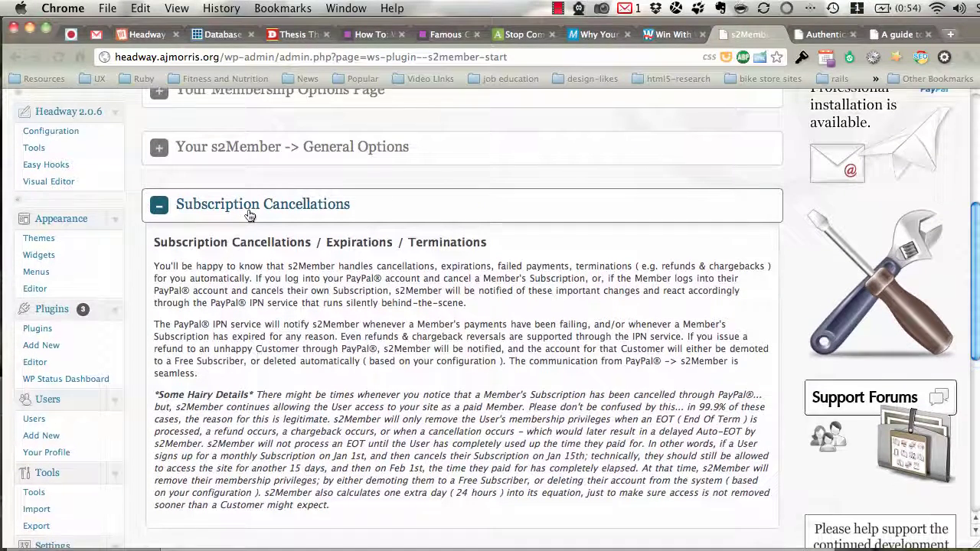
left_click(247, 208)
- Read the General Options explanation, then go to s2Member's General Options settings
left_click(219, 153)
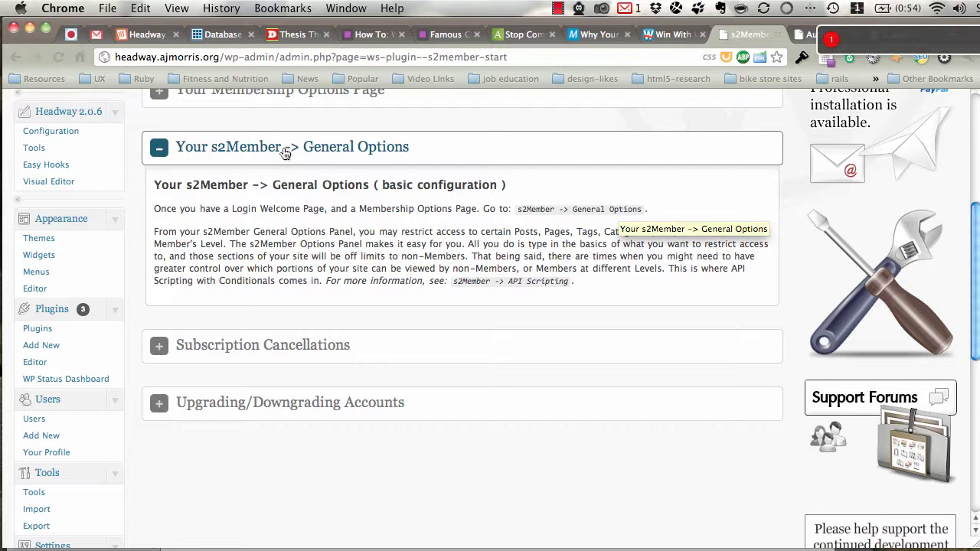
left_click(258, 149)
scroll(252, 306, "down", 7)
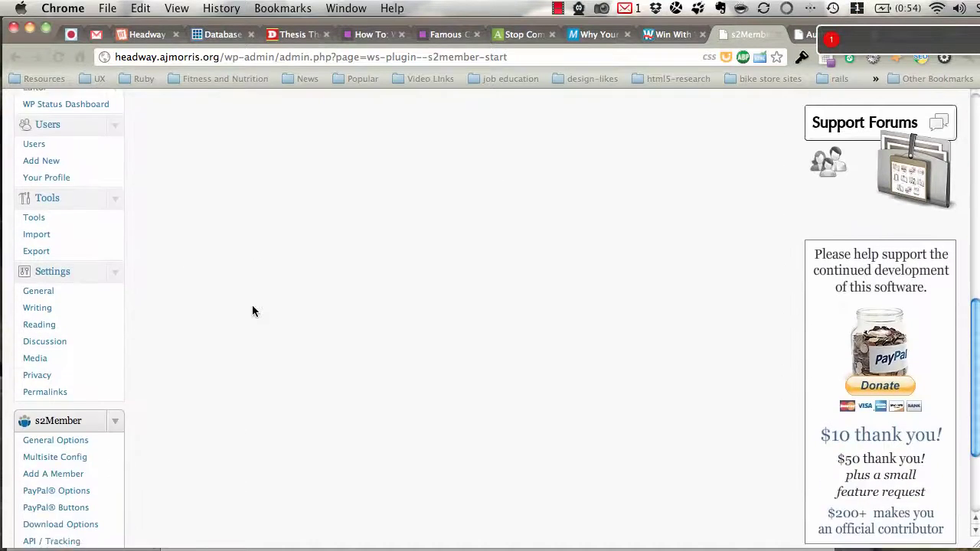
scroll(252, 311, "down", 2)
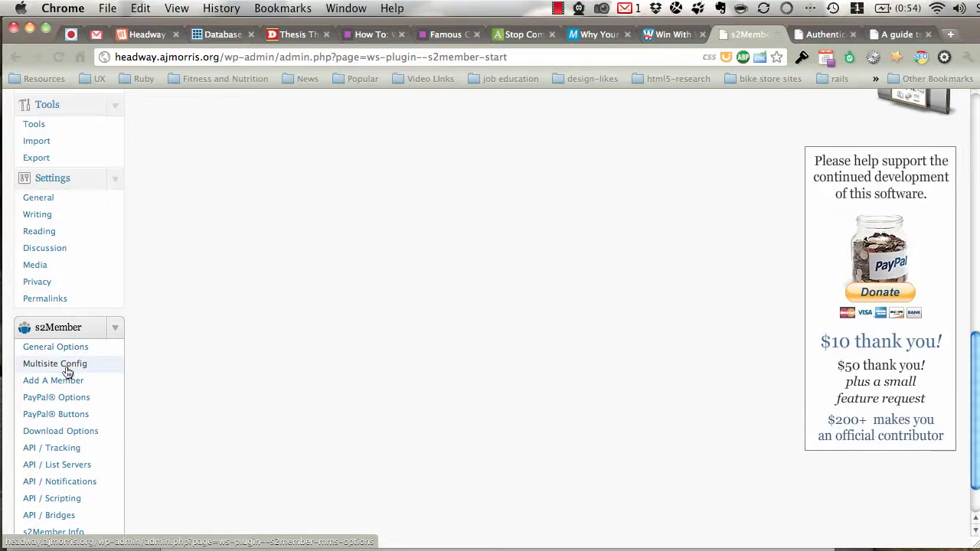
left_click(64, 346)
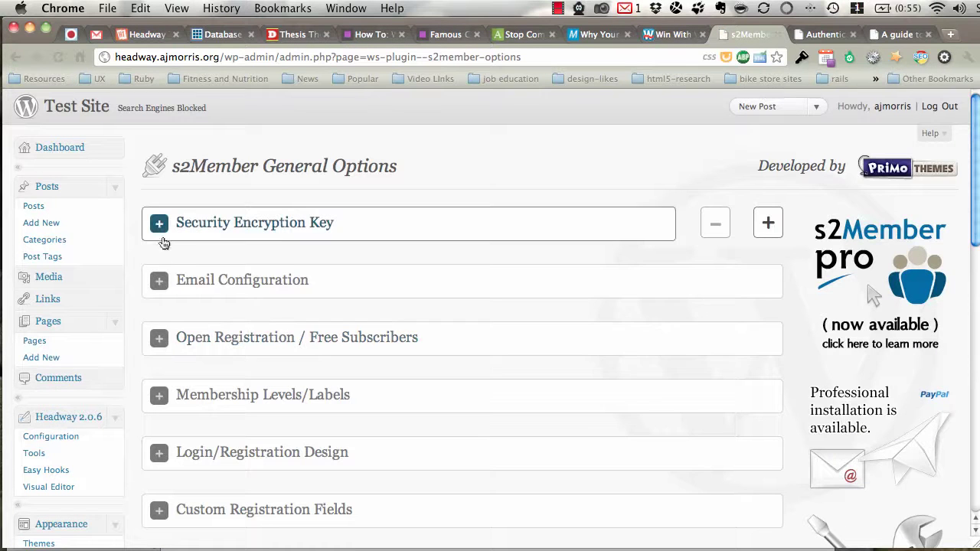
- Auto-generate a random s2Member security encryption key
left_click(160, 225)
scroll(244, 245, "down", 2)
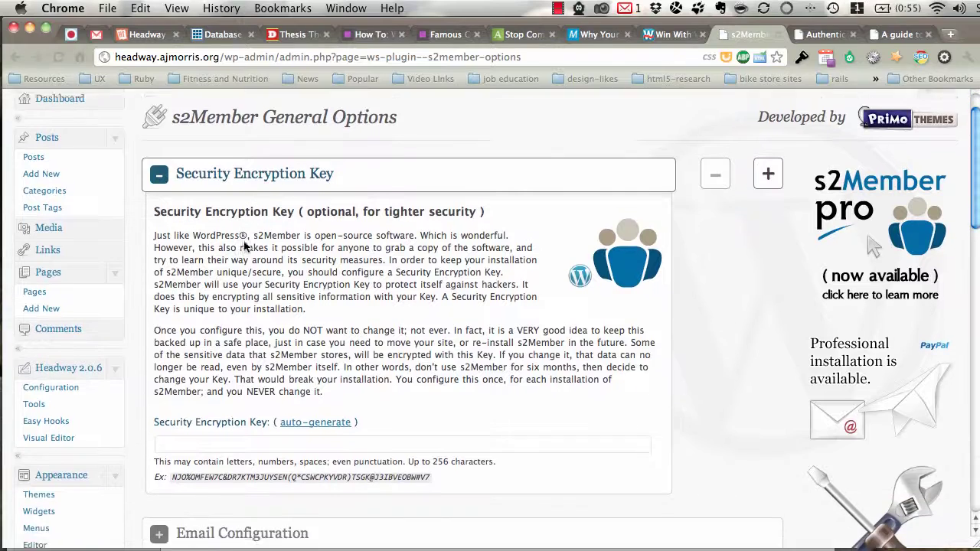
scroll(215, 368, "down", 3)
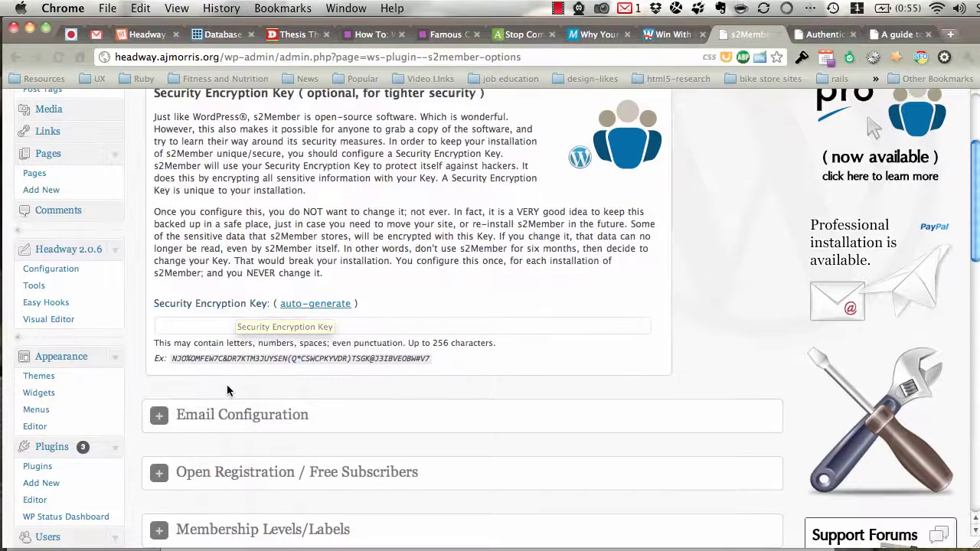
left_click(307, 311)
scroll(305, 327, "down", 3)
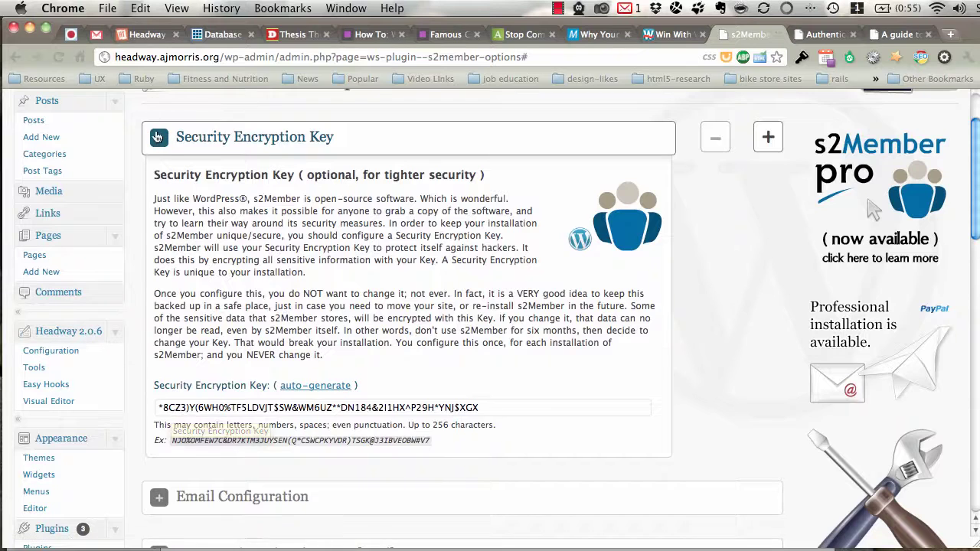
left_click(230, 137)
- Set Allow Open Registration to Yes for free Level #0 subscribers
left_click(251, 195)
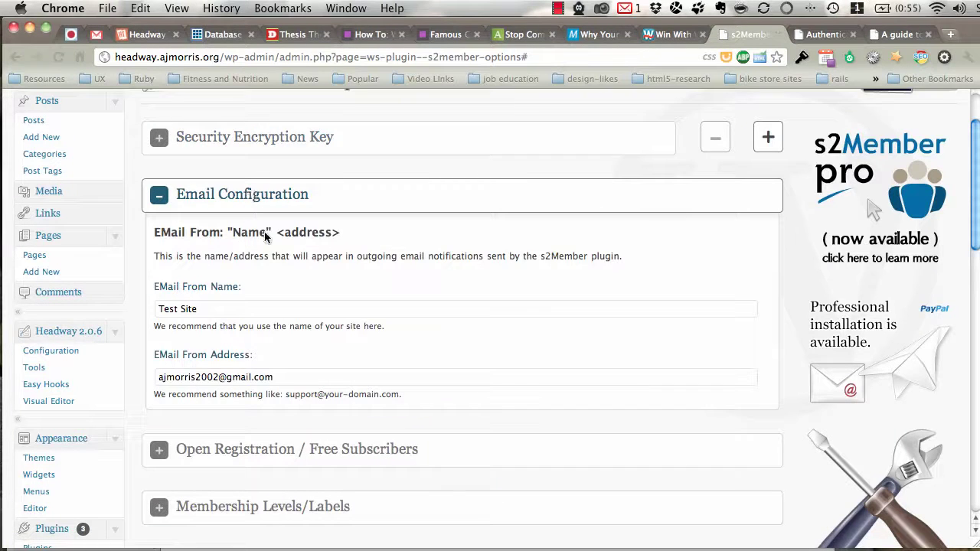
left_click(249, 193)
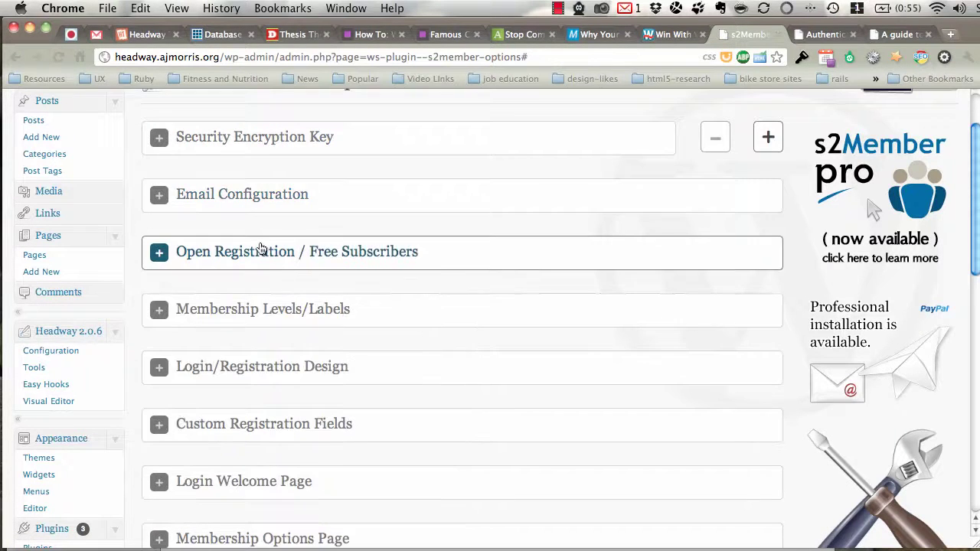
left_click(261, 249)
scroll(268, 345, "down", 6)
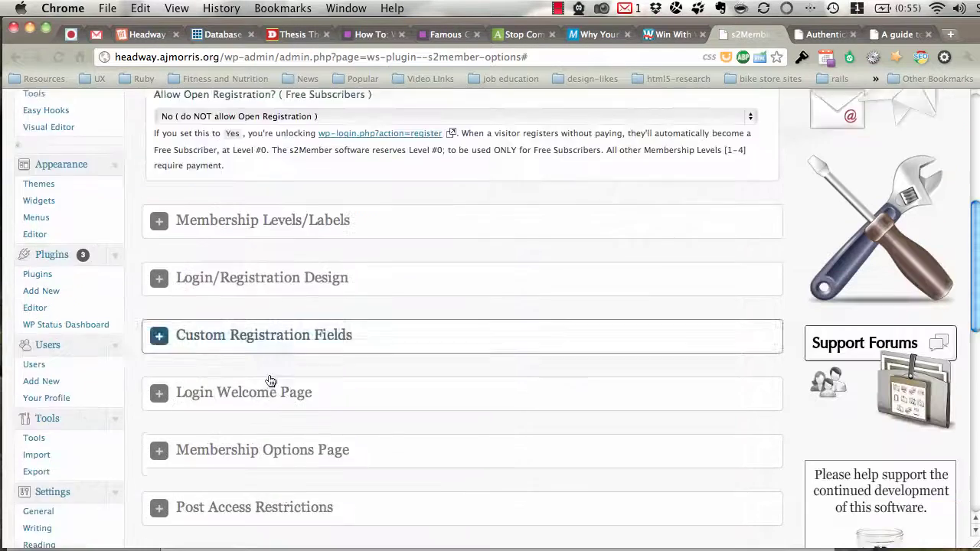
scroll(299, 327, "up", 5)
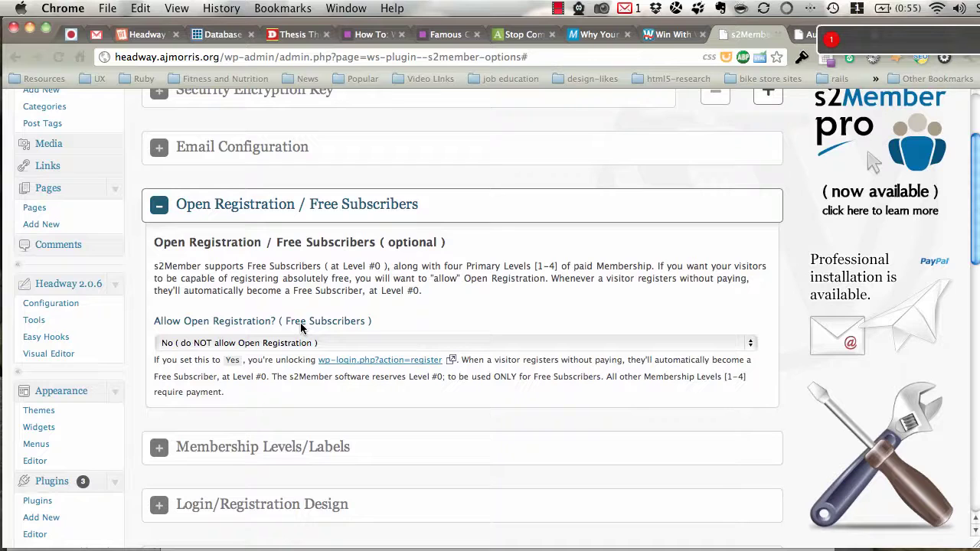
left_click(318, 344)
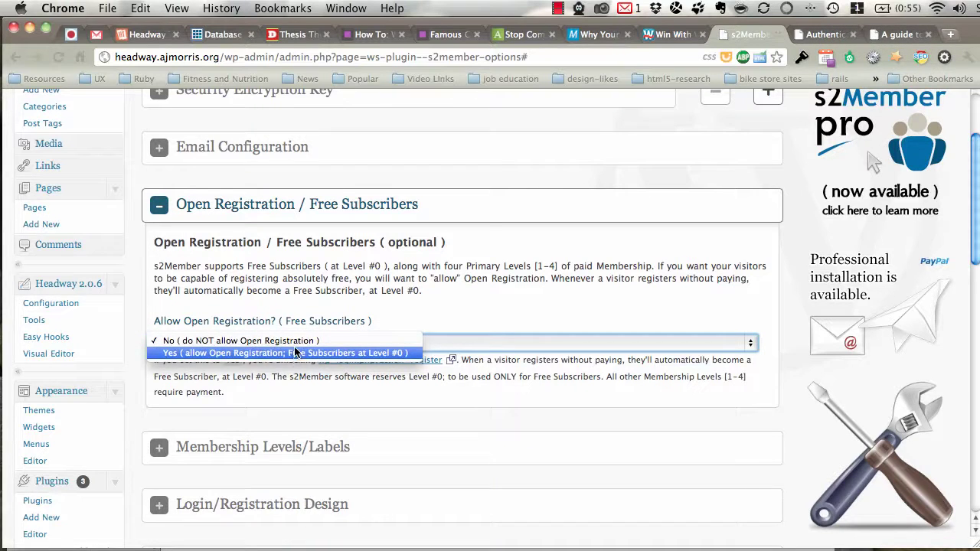
left_click(294, 355)
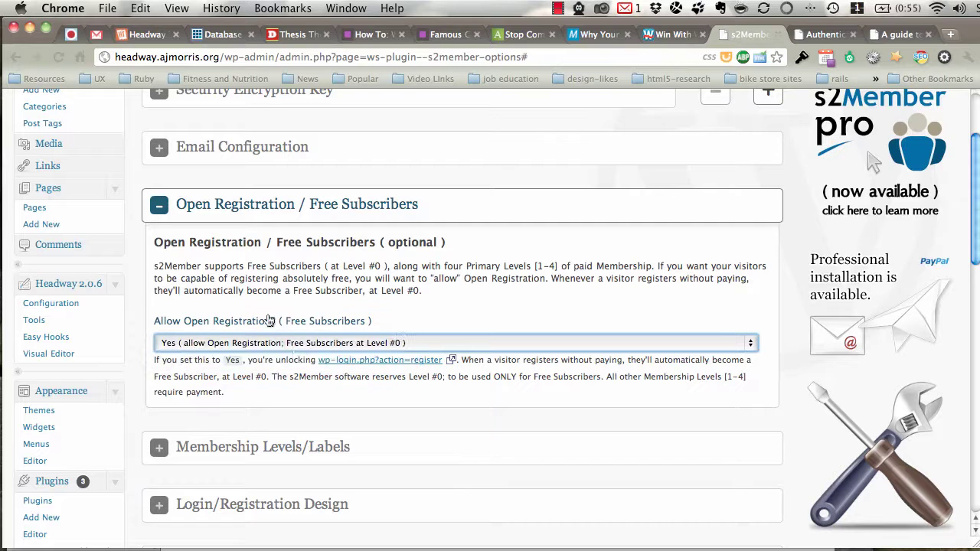
left_click(239, 211)
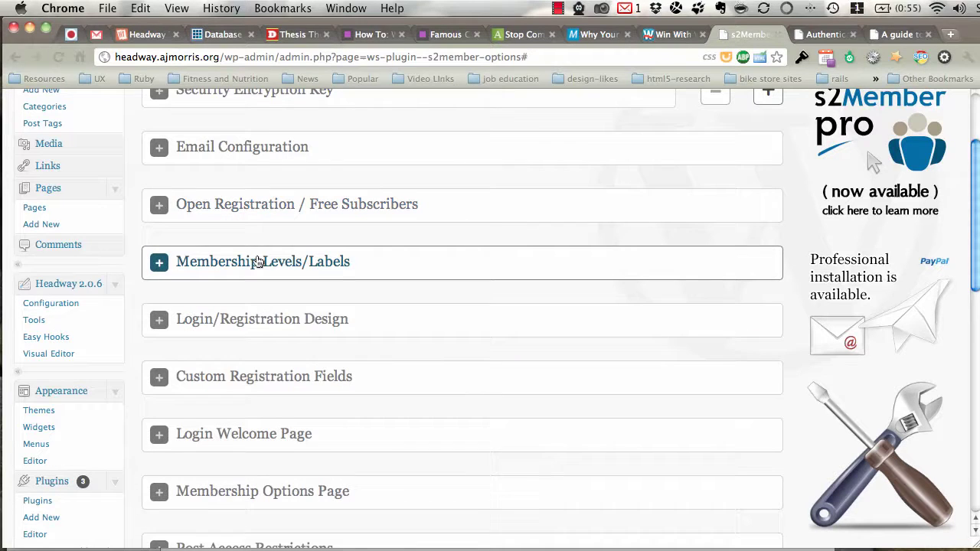
- Review the Membership Levels/Labels and Login/Registration Design settings
left_click(313, 263)
scroll(289, 335, "down", 5)
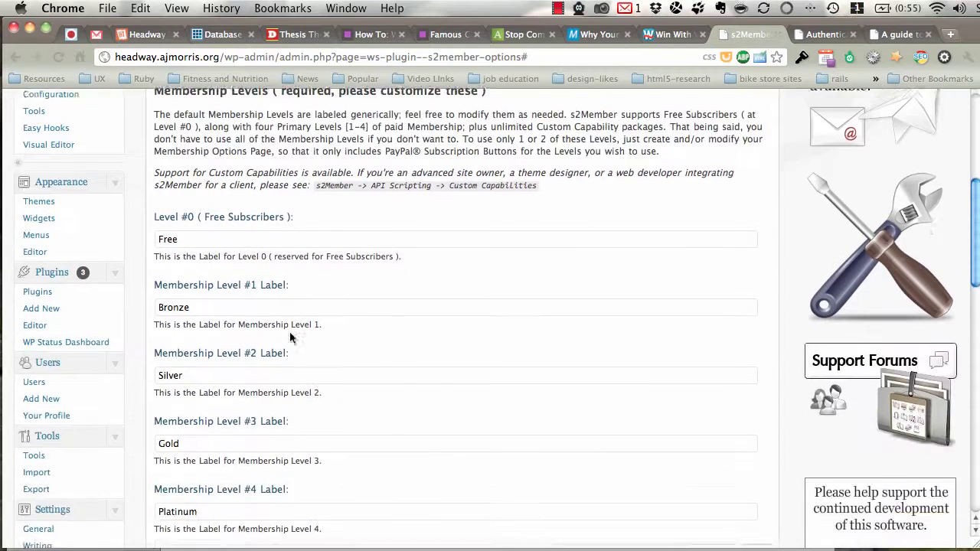
scroll(378, 324, "down", 3)
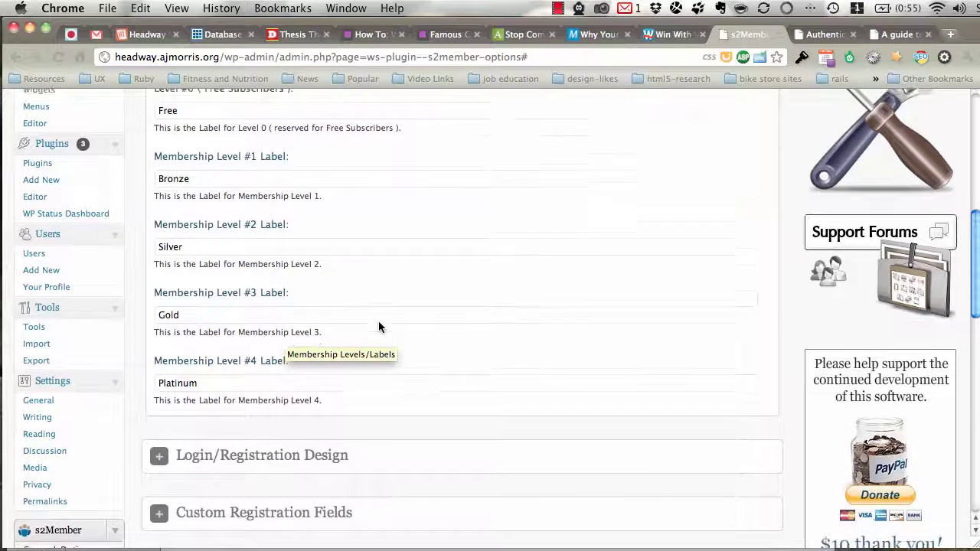
scroll(378, 328, "up", 5)
left_click(265, 115)
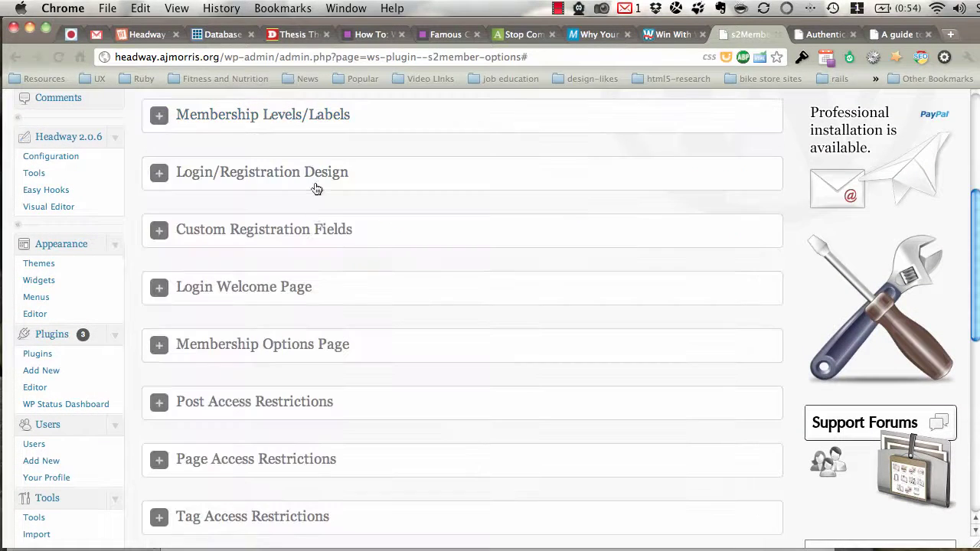
left_click(317, 188)
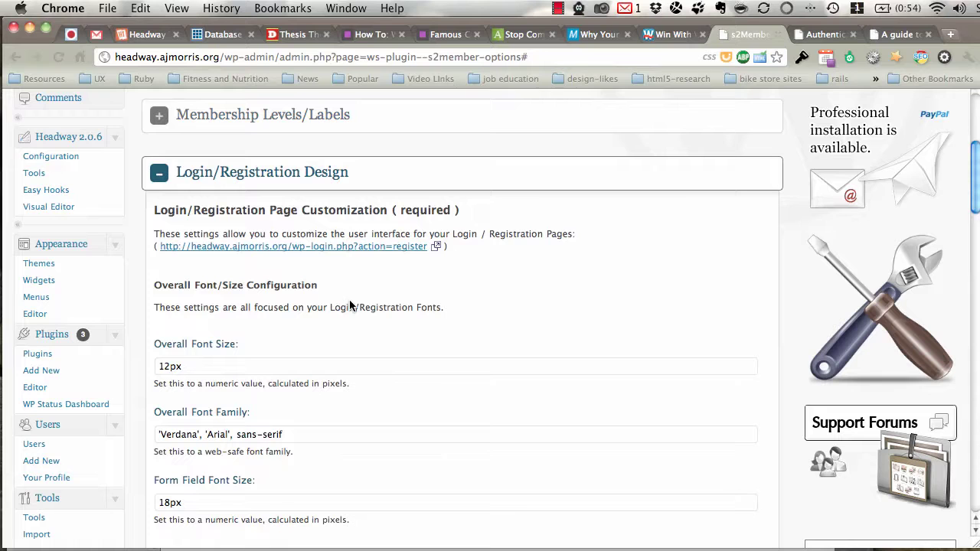
left_click(252, 170)
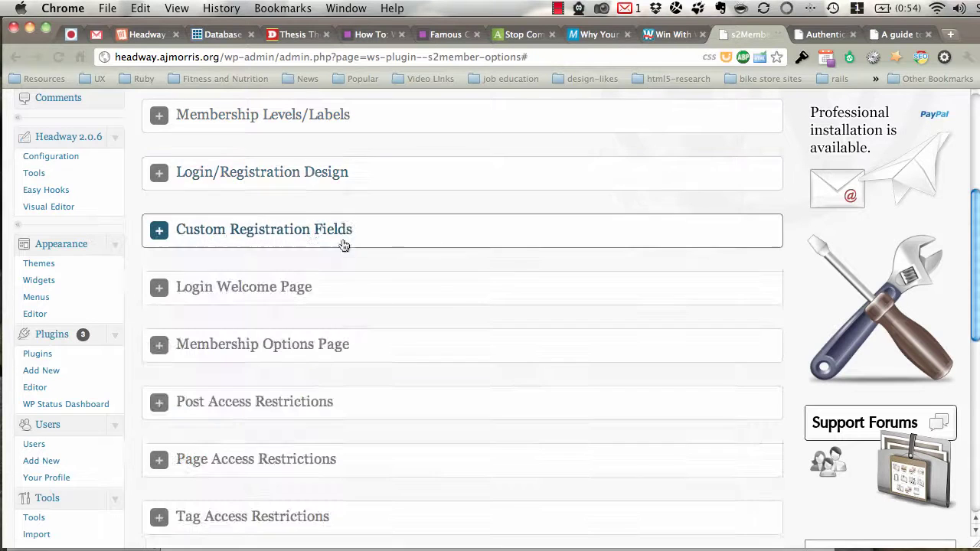
scroll(351, 257, "down", 3)
scroll(352, 253, "down", 10)
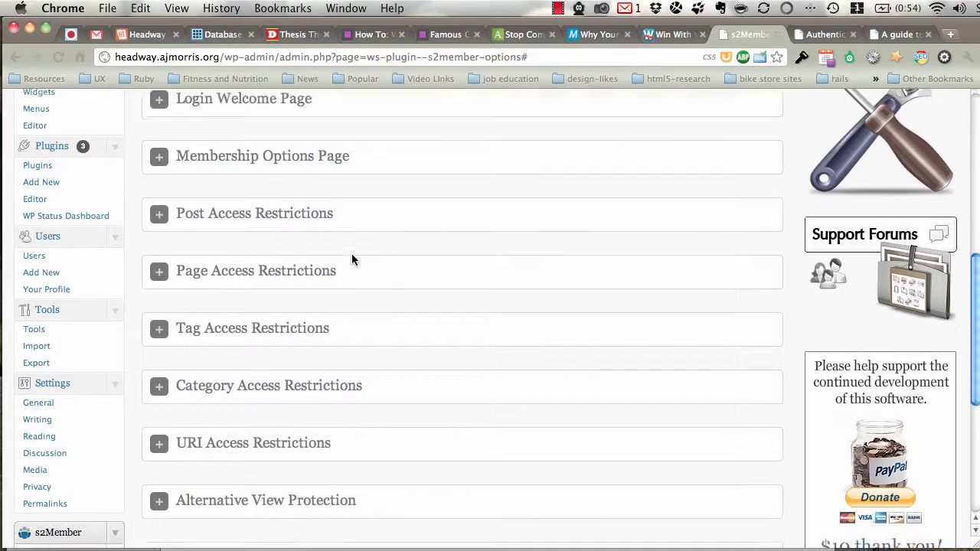
scroll(352, 259, "down", 2)
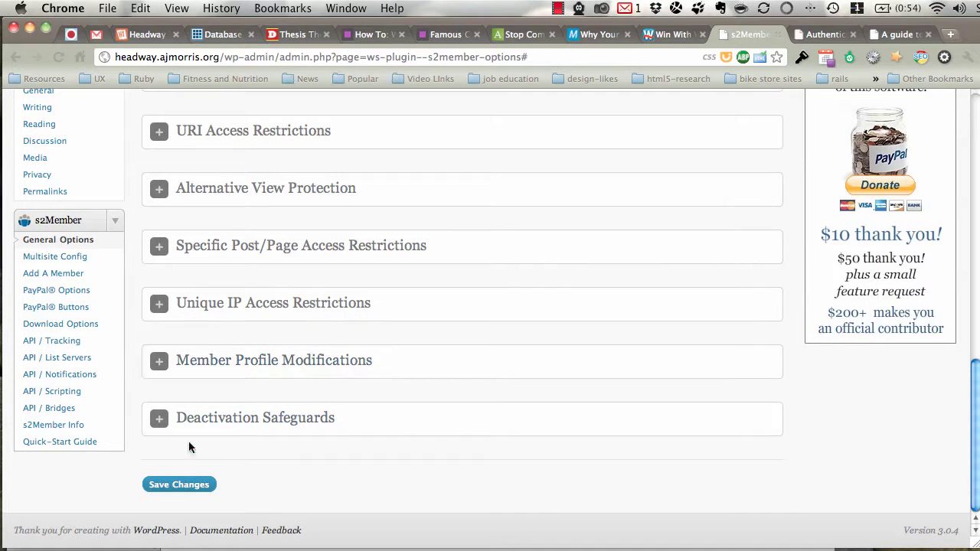
- Choose Authenticated Page as the Membership Options Page and save the general options
left_click(205, 493)
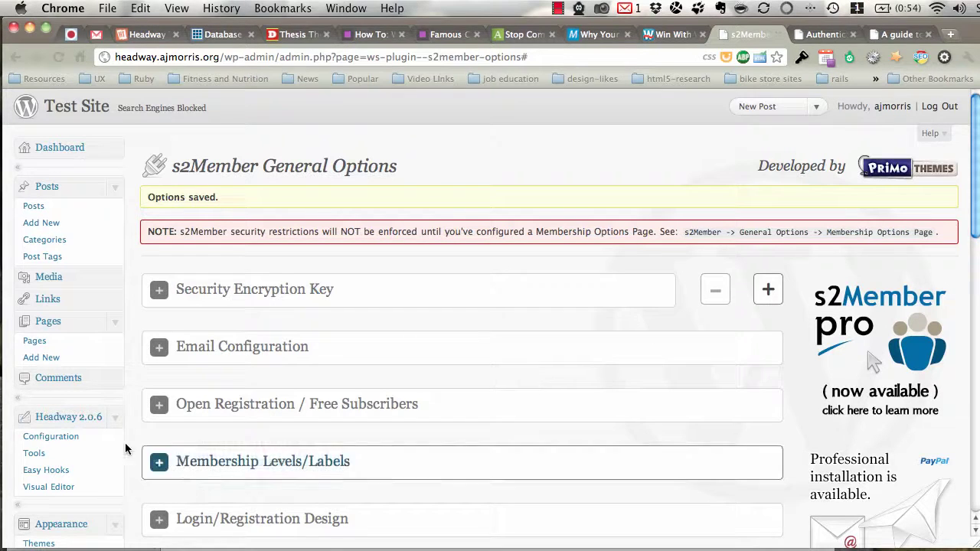
scroll(130, 457, "down", 1)
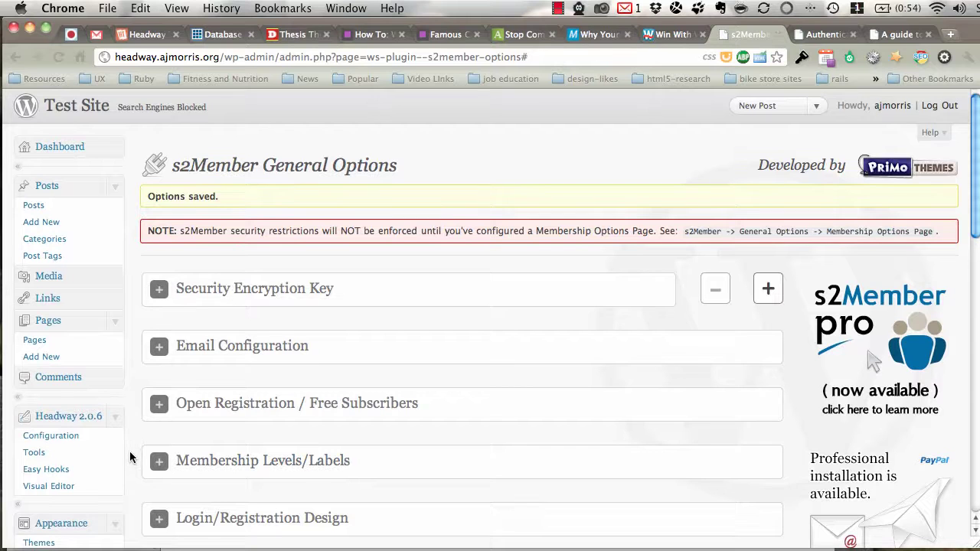
scroll(131, 457, "down", 5)
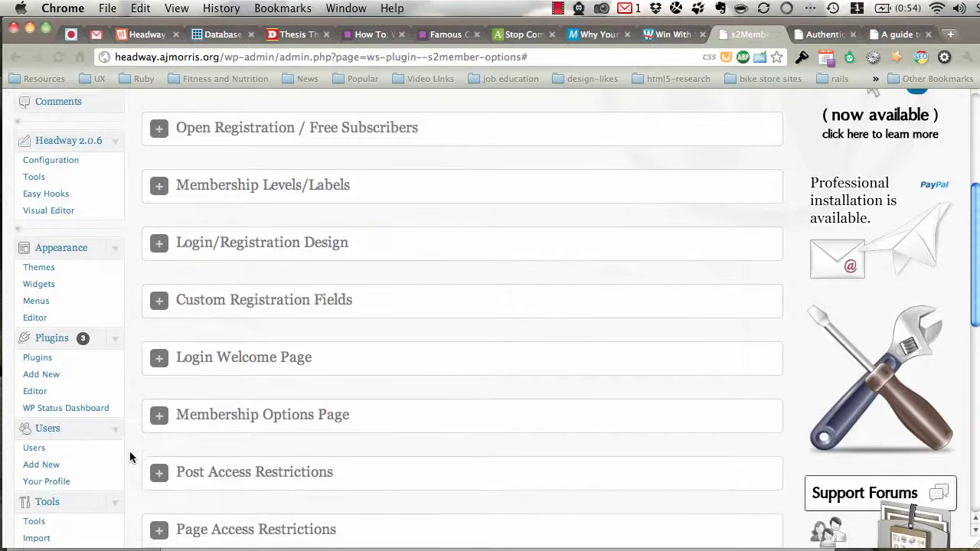
left_click(190, 414)
scroll(140, 426, "down", 3)
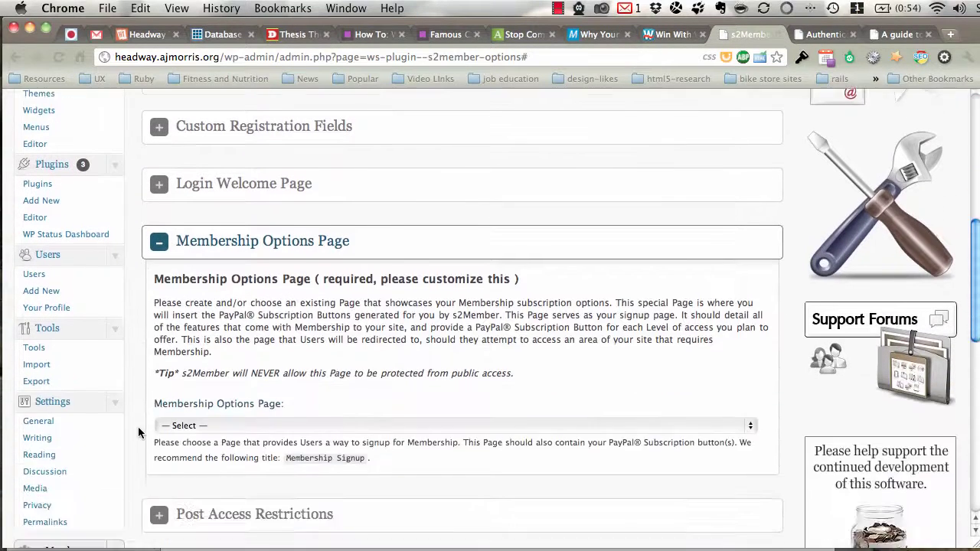
left_click(182, 426)
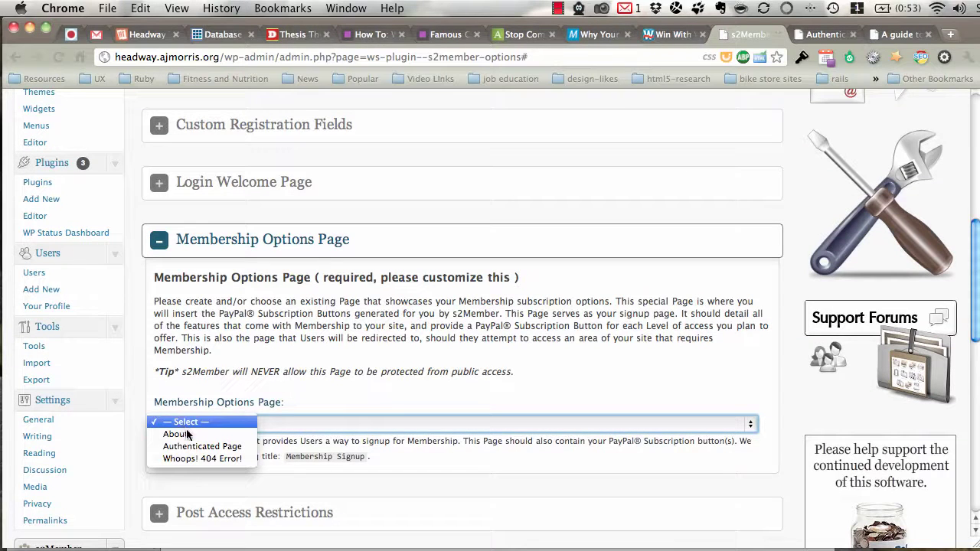
left_click(205, 447)
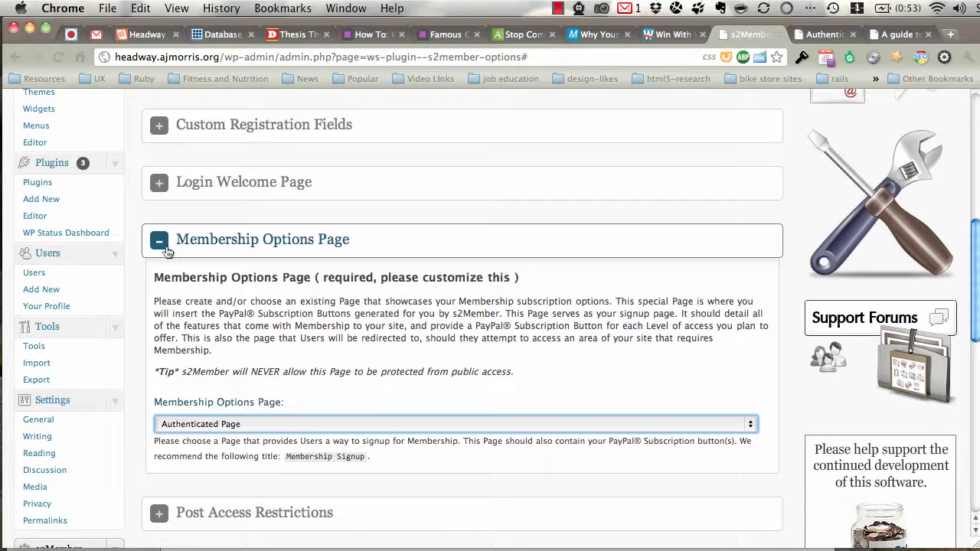
scroll(128, 291, "down", 10)
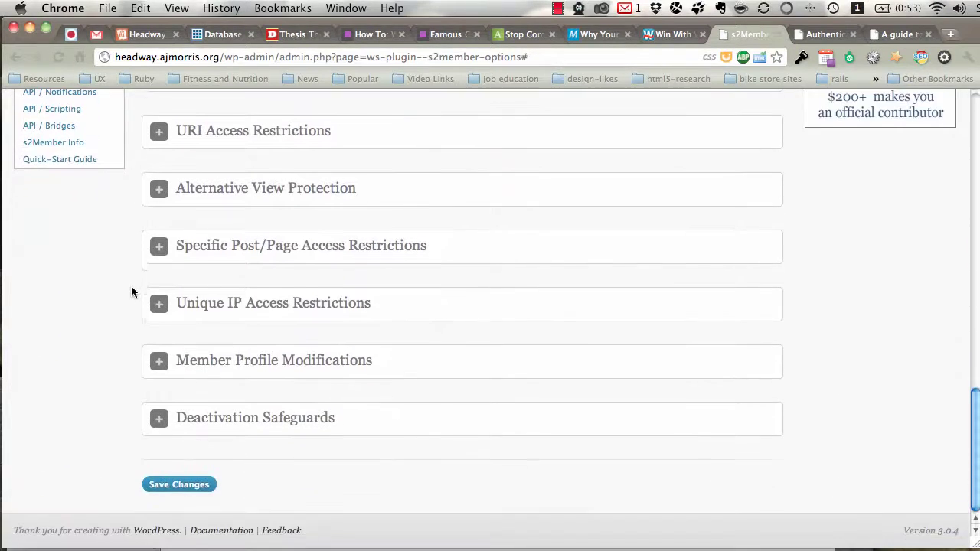
left_click(195, 486)
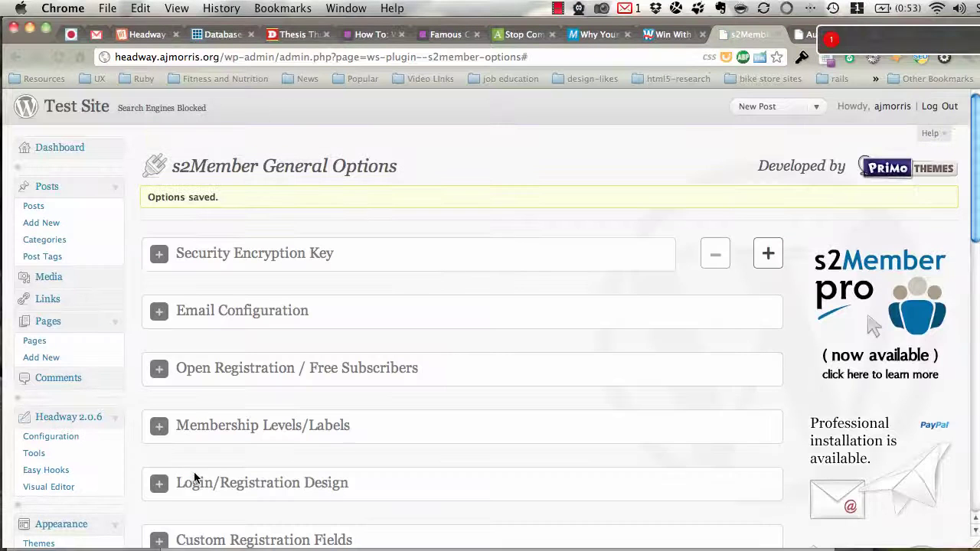
- Browse the s2Member Add A Member form, then open a new post editor
scroll(138, 376, "down", 12)
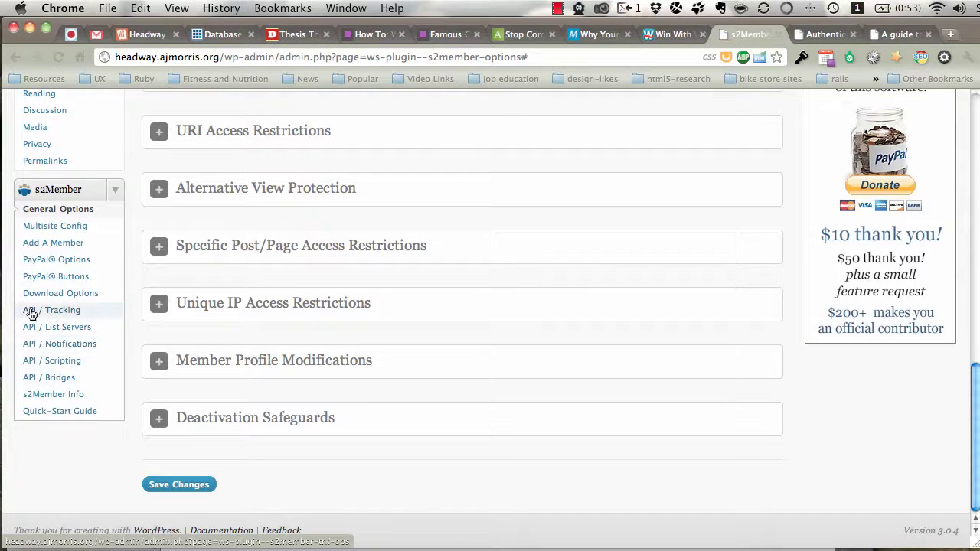
left_click(42, 243)
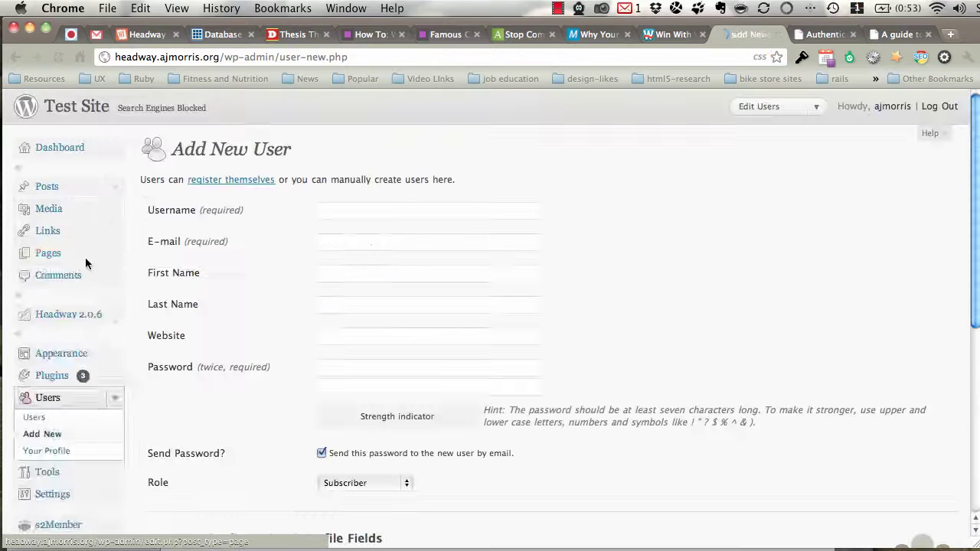
scroll(360, 280, "down", 5)
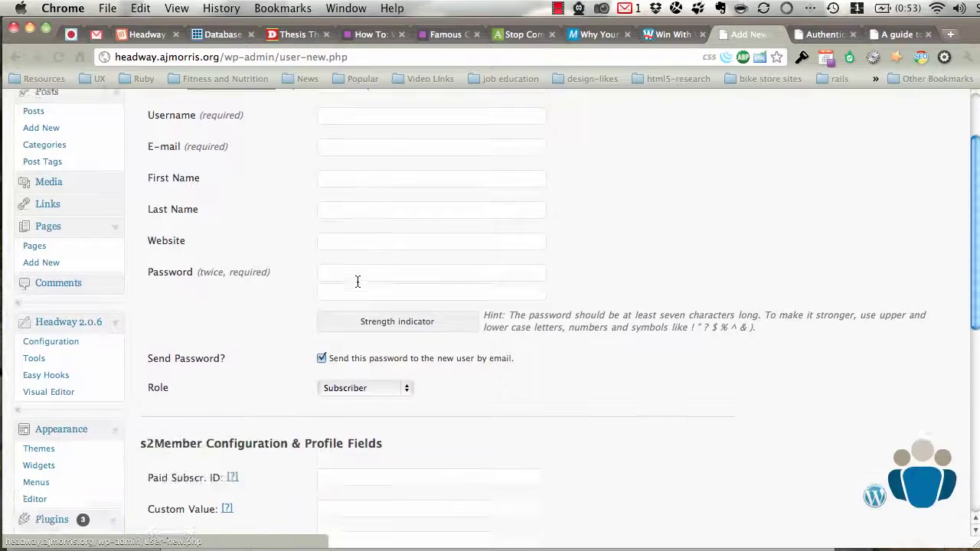
scroll(277, 321, "down", 3)
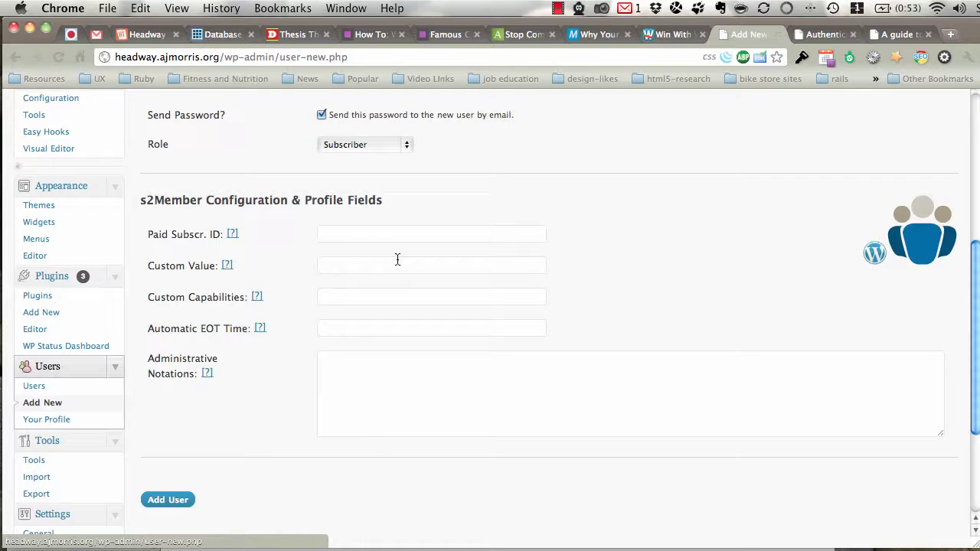
scroll(286, 267, "up", 8)
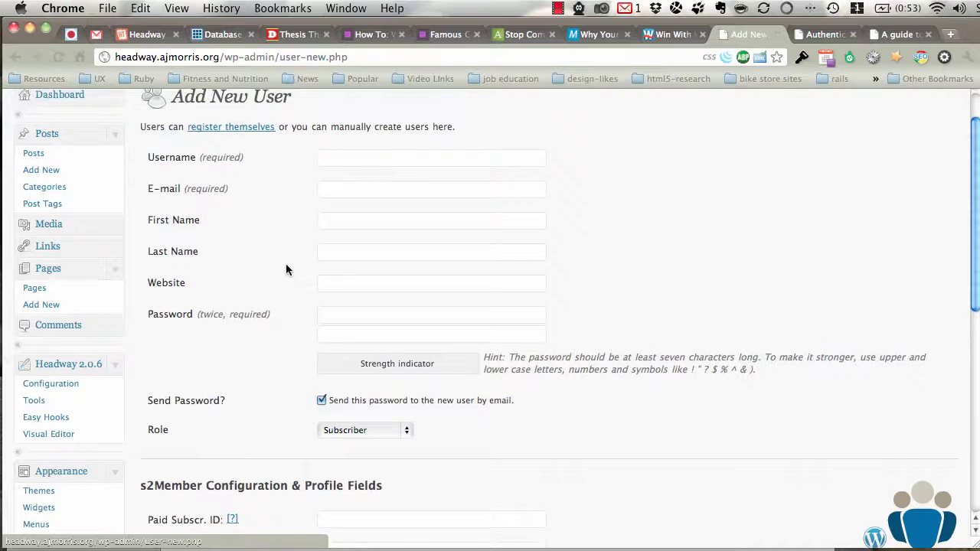
left_click(43, 223)
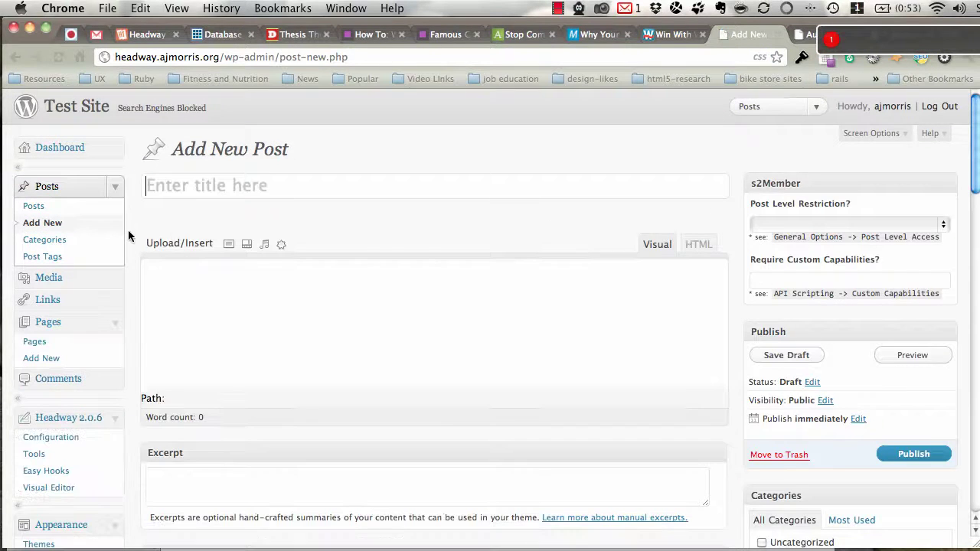
- Set the new post's restriction to Require Level# 0 (or higher), then open the Posts list
scroll(133, 238, "down", 5)
scroll(132, 237, "down", 15)
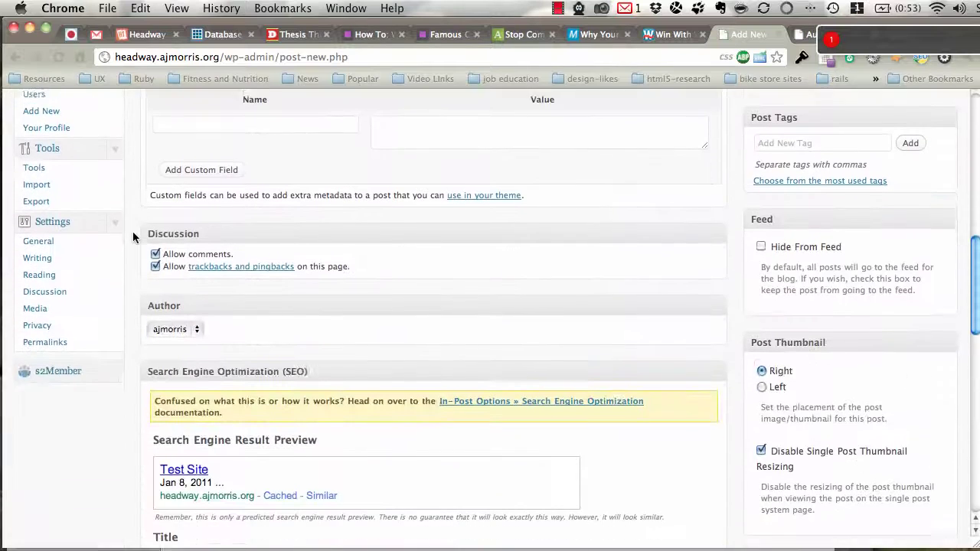
scroll(132, 238, "down", 5)
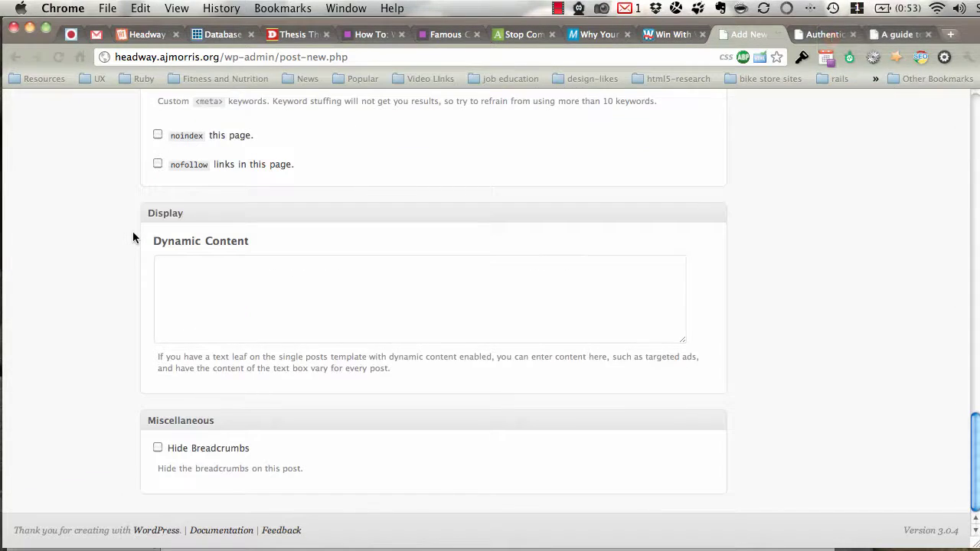
scroll(133, 237, "up", 20)
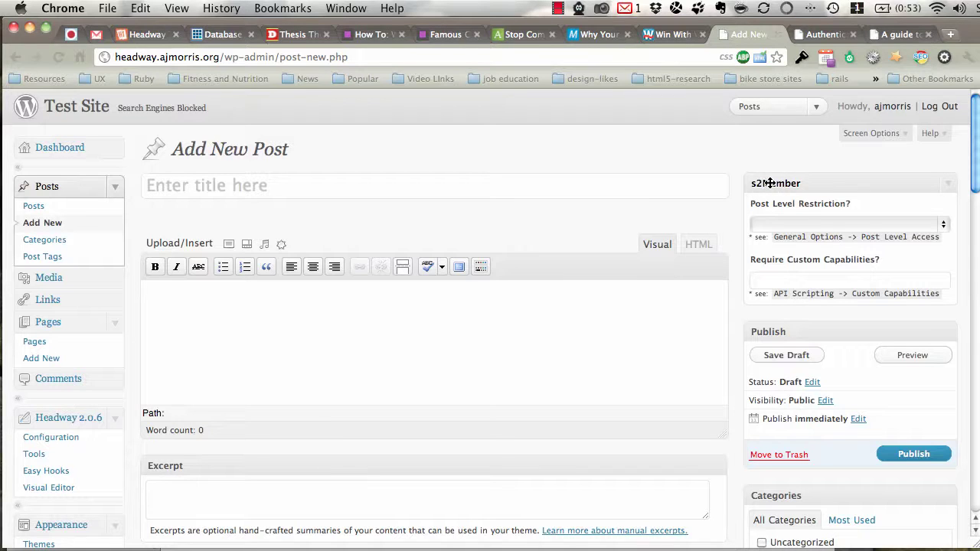
left_click(827, 222)
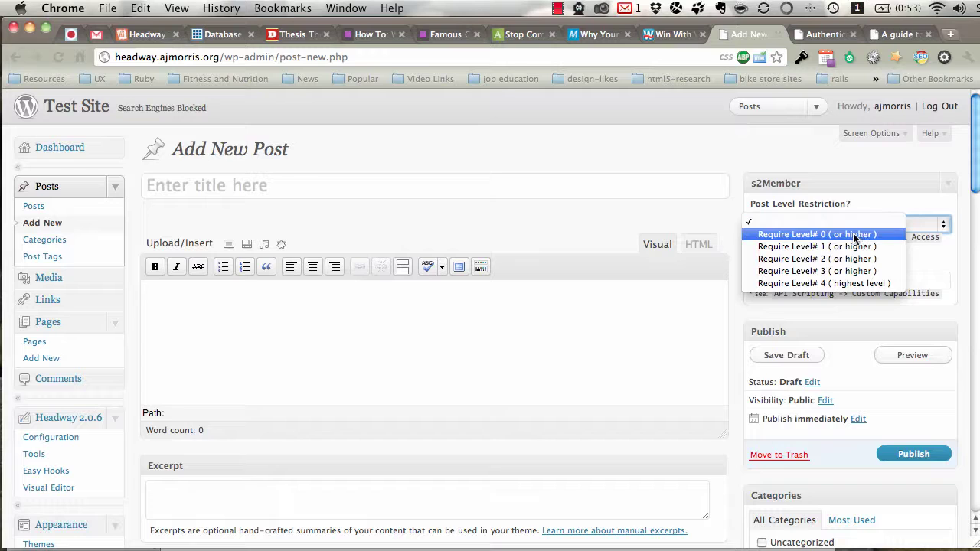
left_click(854, 233)
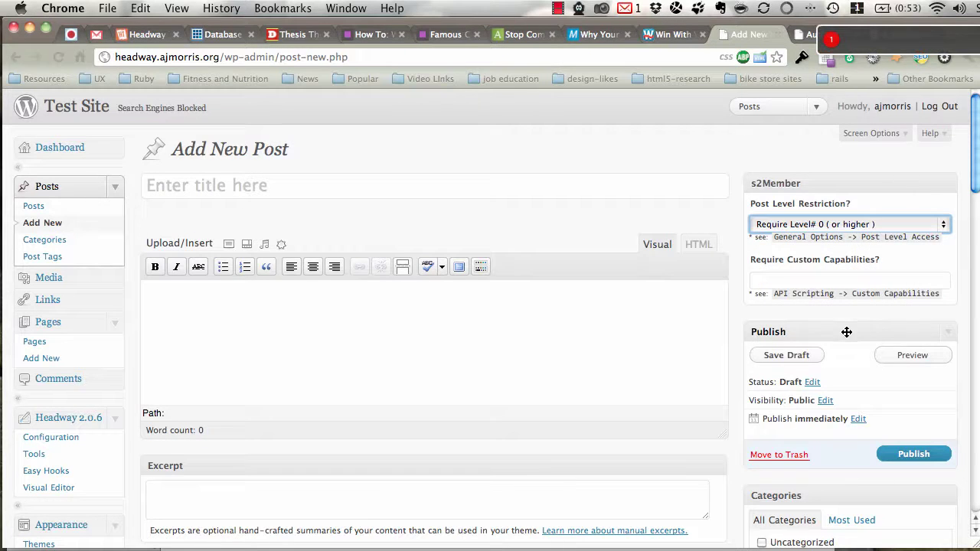
scroll(564, 237, "down", 2)
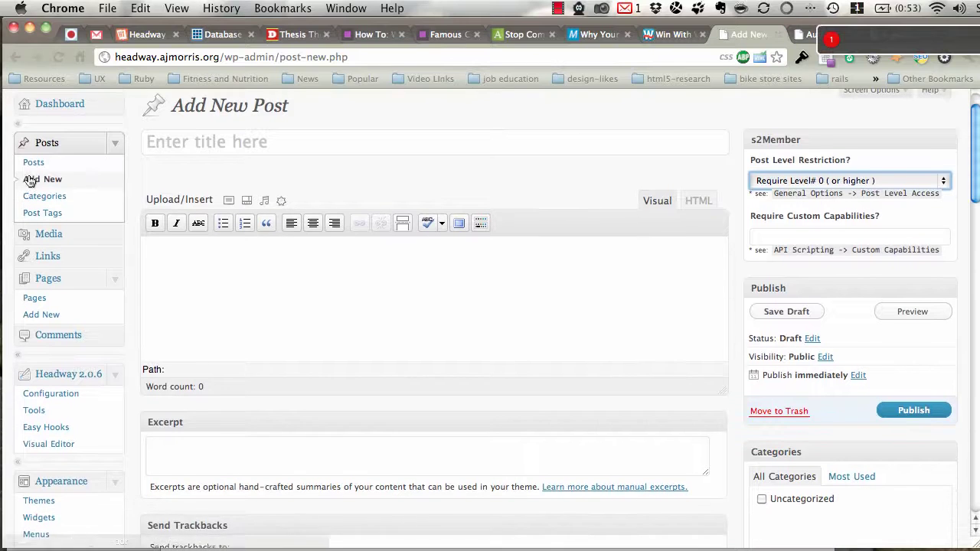
left_click(36, 164)
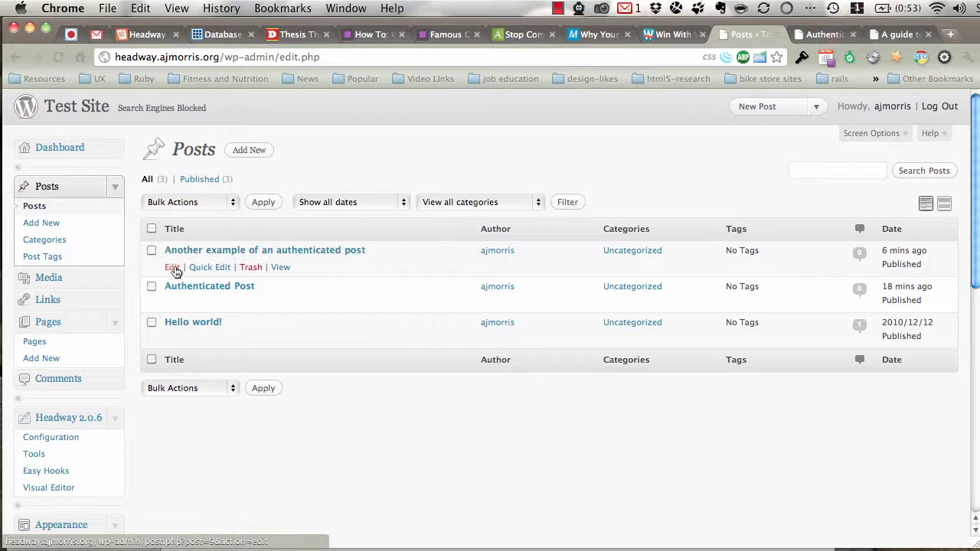
- Open 'Another example of an authenticated post' for editing and check its Help and Screen Options panels
left_click(173, 267)
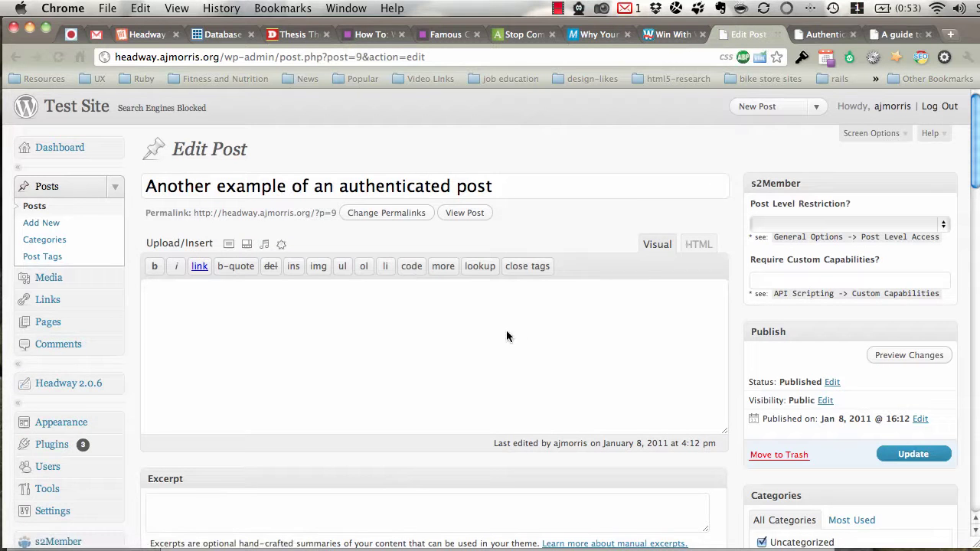
scroll(741, 269, "down", 5)
scroll(741, 266, "down", 3)
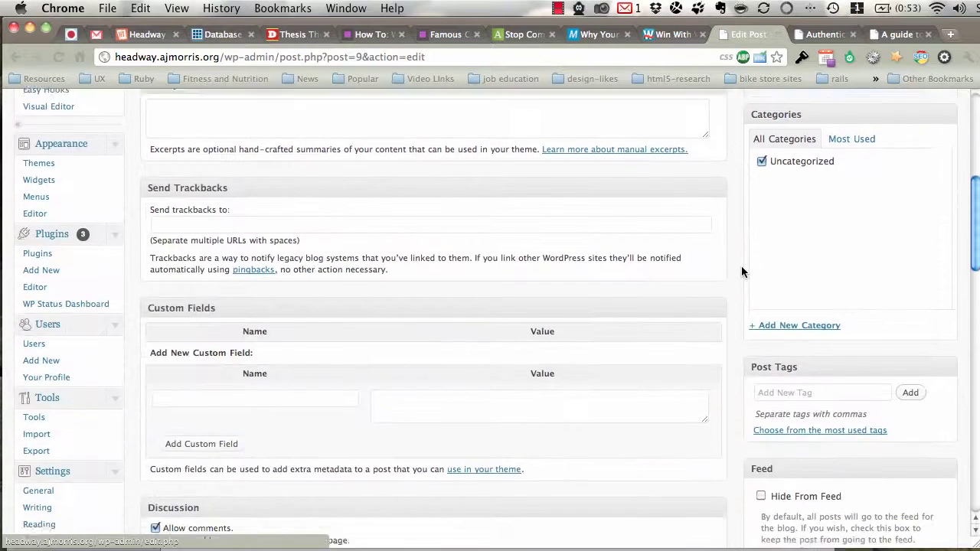
scroll(245, 395, "down", 2)
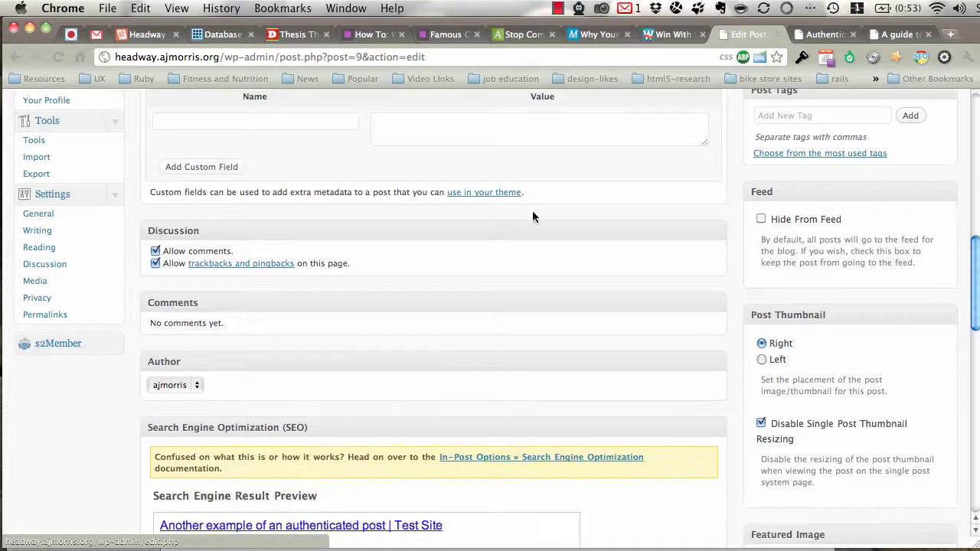
scroll(444, 252, "up", 10)
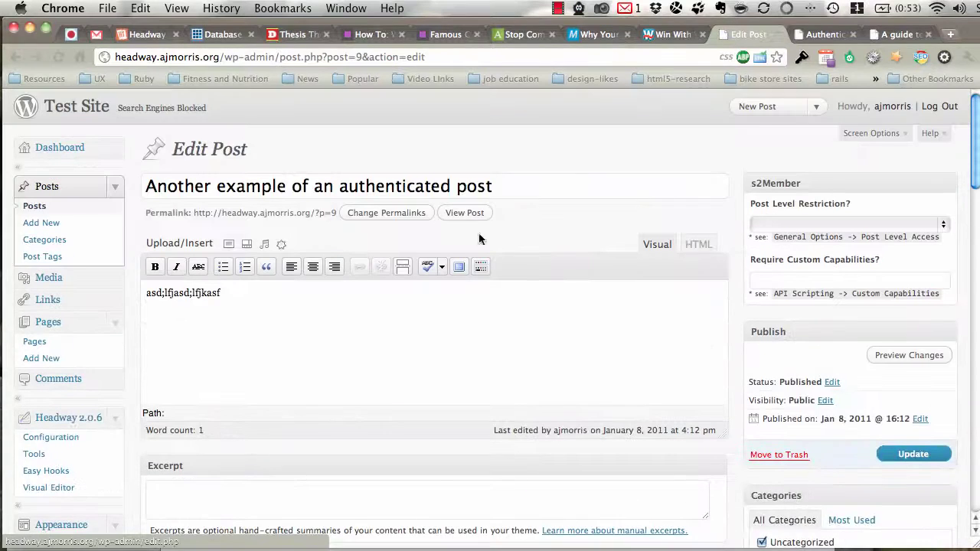
left_click(933, 134)
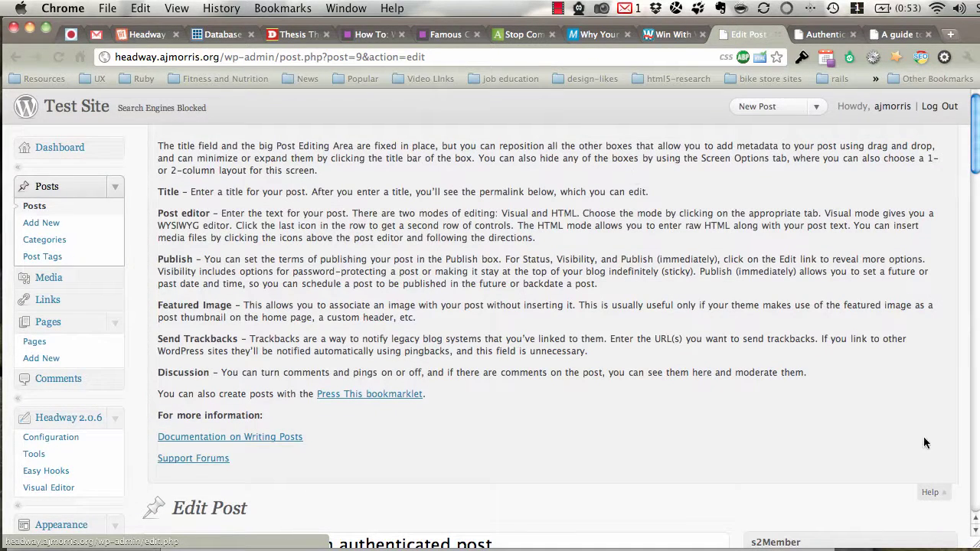
left_click(930, 493)
left_click(873, 134)
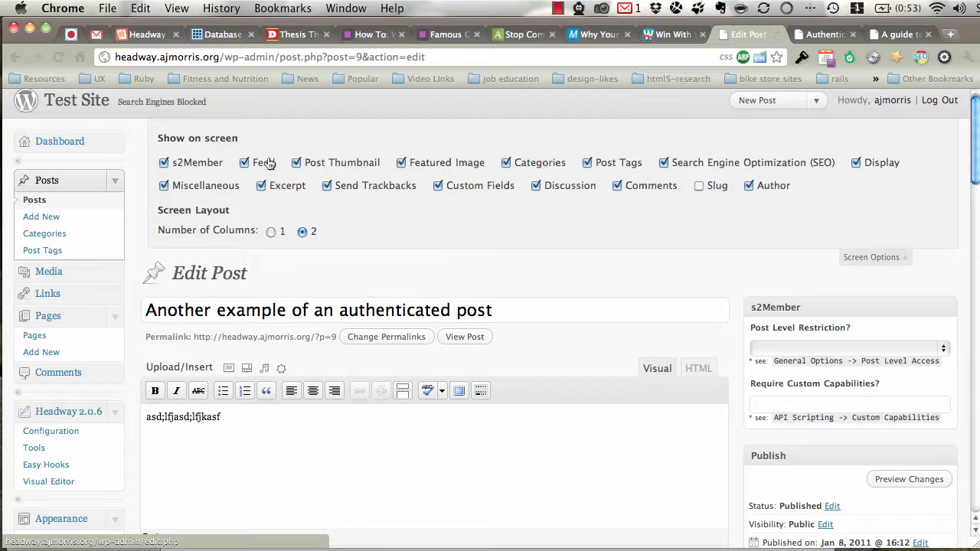
left_click(875, 258)
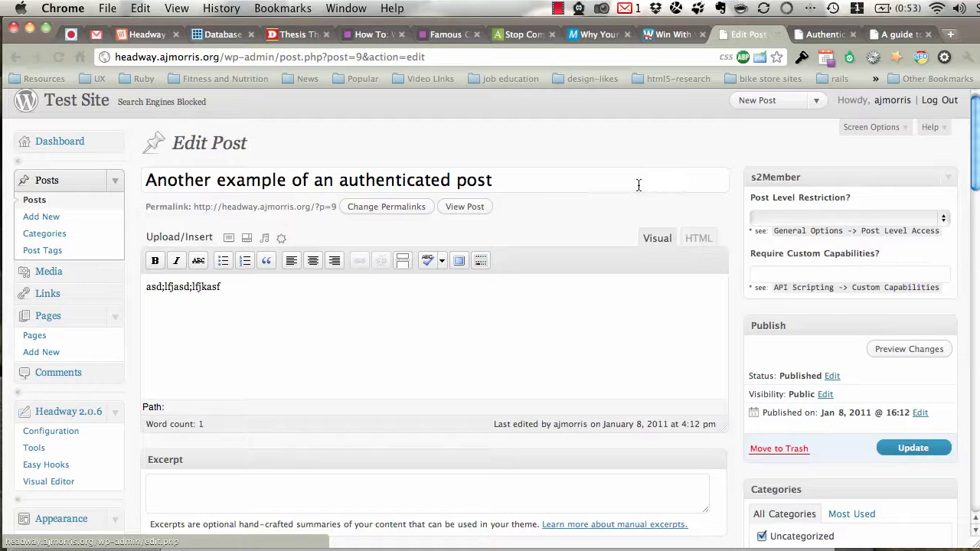
- Set its Post Level Restriction to Require Level# 0 (or higher) and update the post
left_click(818, 221)
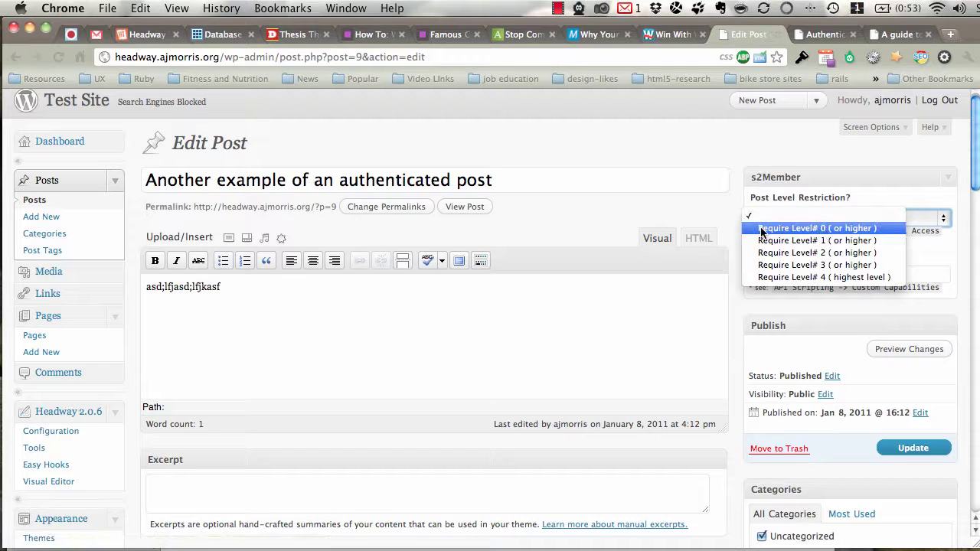
left_click(796, 228)
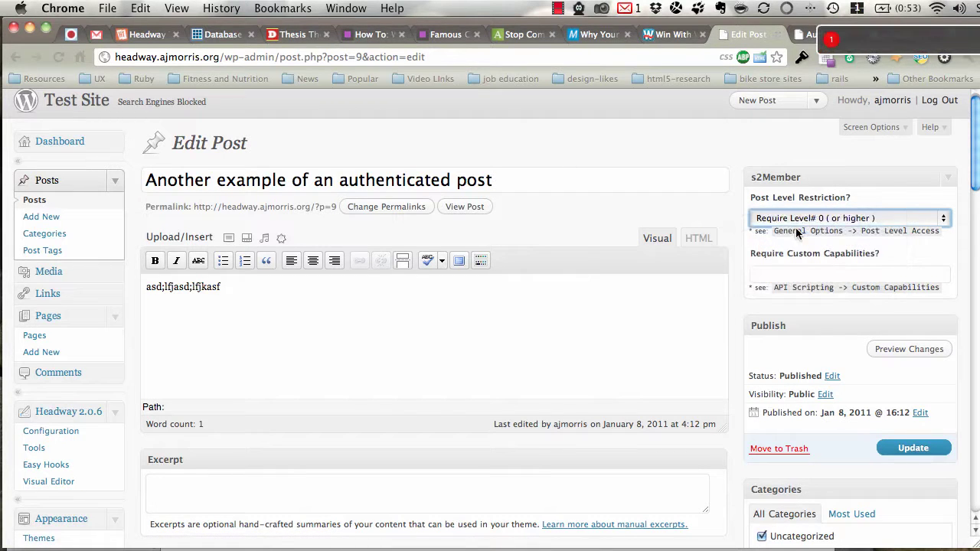
left_click(896, 452)
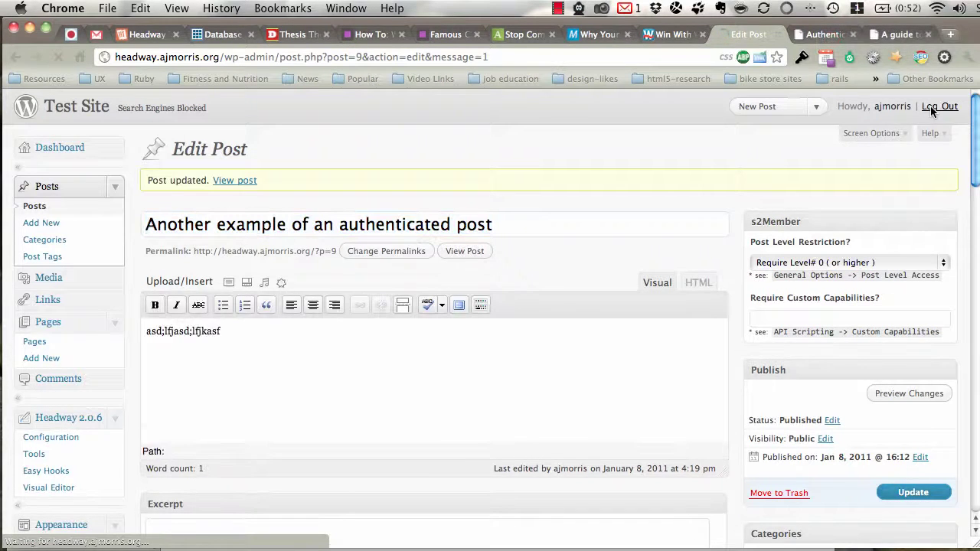
- Confirm the logged-out home page still lists the Level 0 post, then return to the login form
left_click(804, 34)
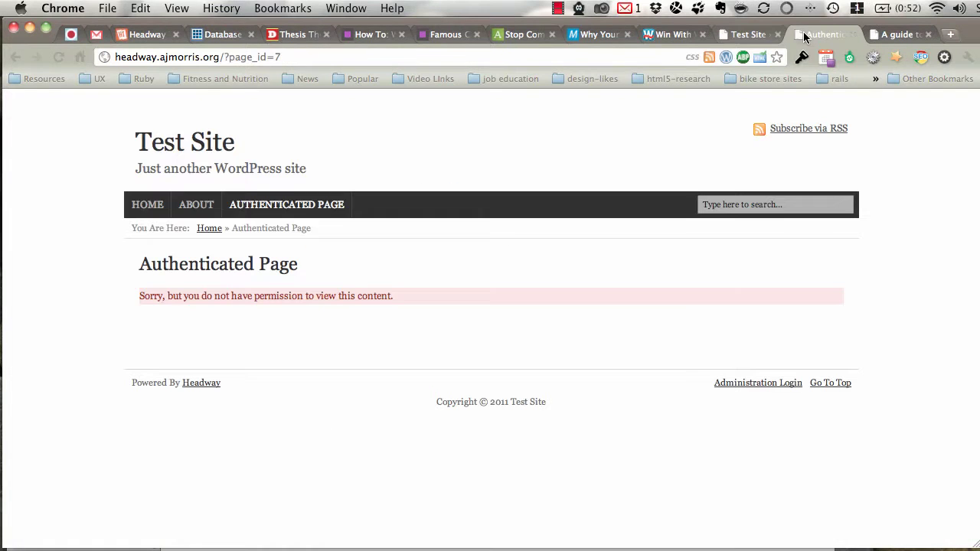
left_click(150, 206)
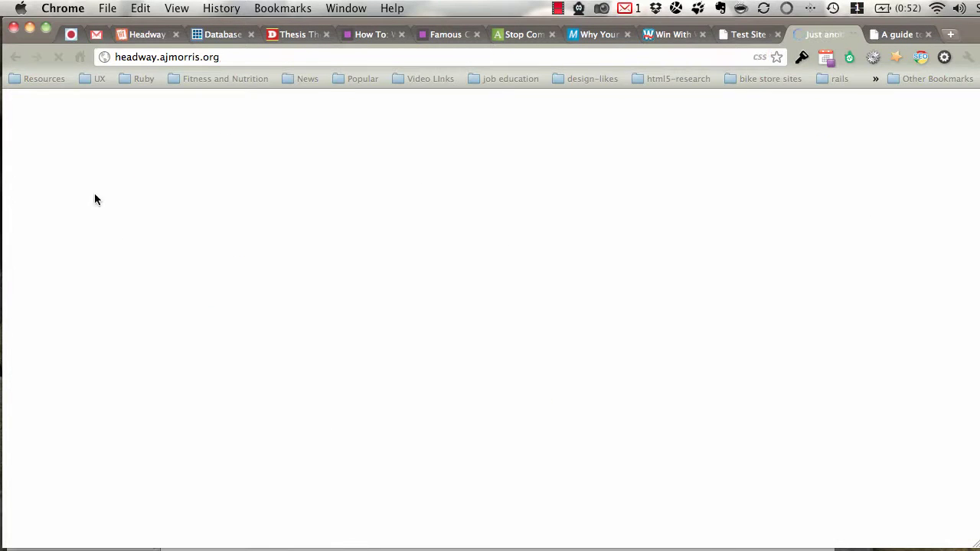
scroll(95, 195, "down", 5)
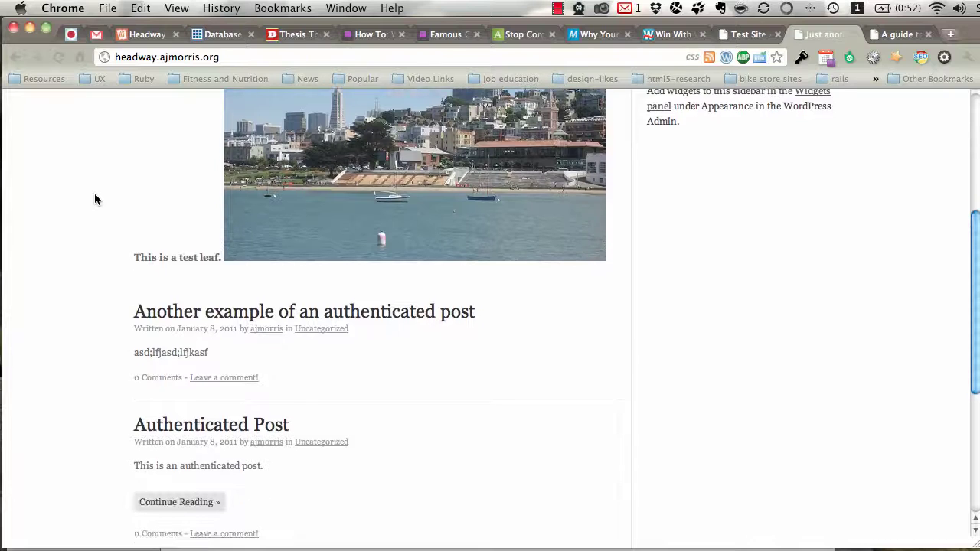
scroll(151, 282, "up", 6)
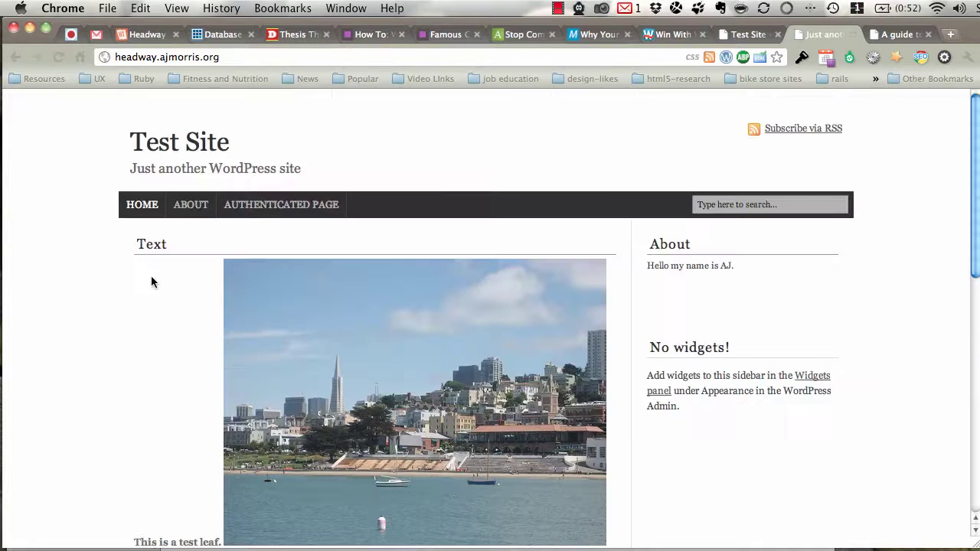
left_click(728, 34)
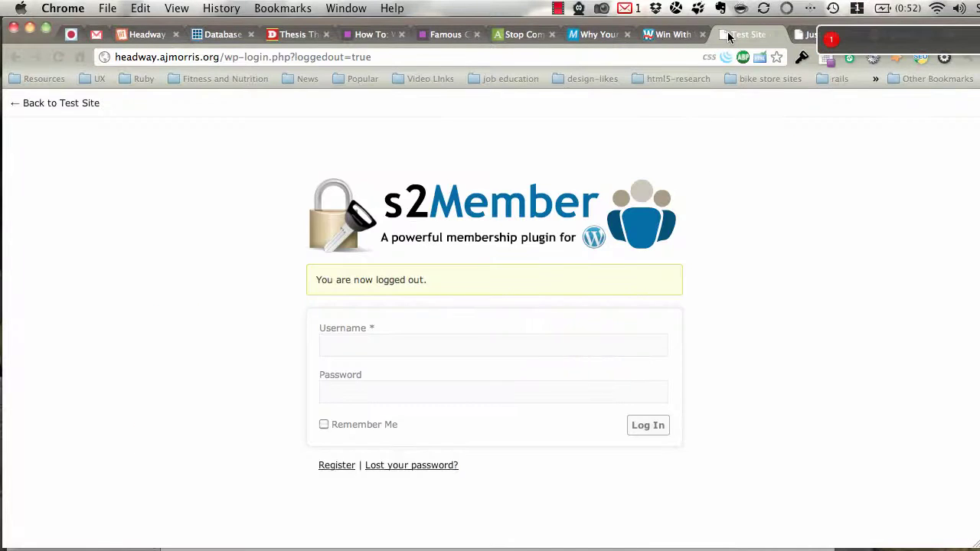
left_click(470, 343)
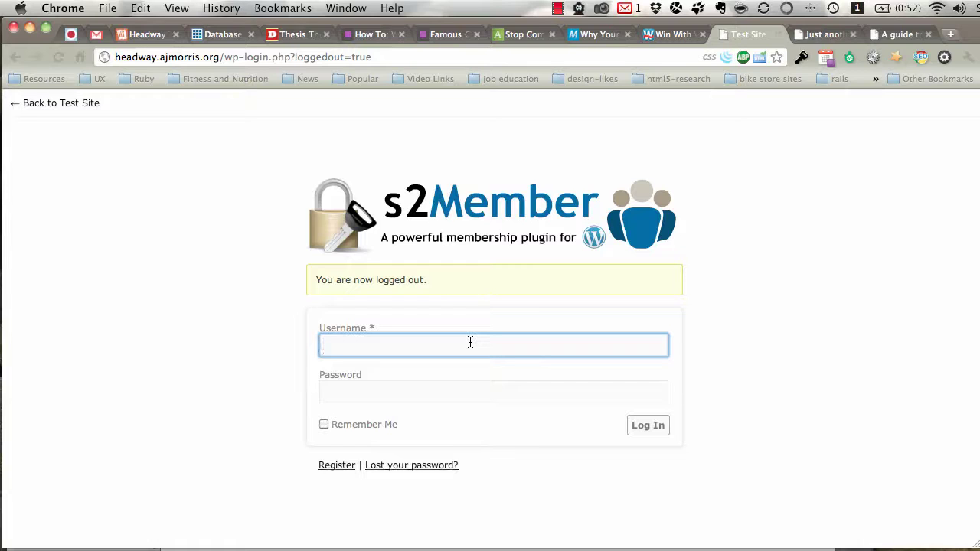
- Log back in to the admin with the account username and password
type("ajmorris")
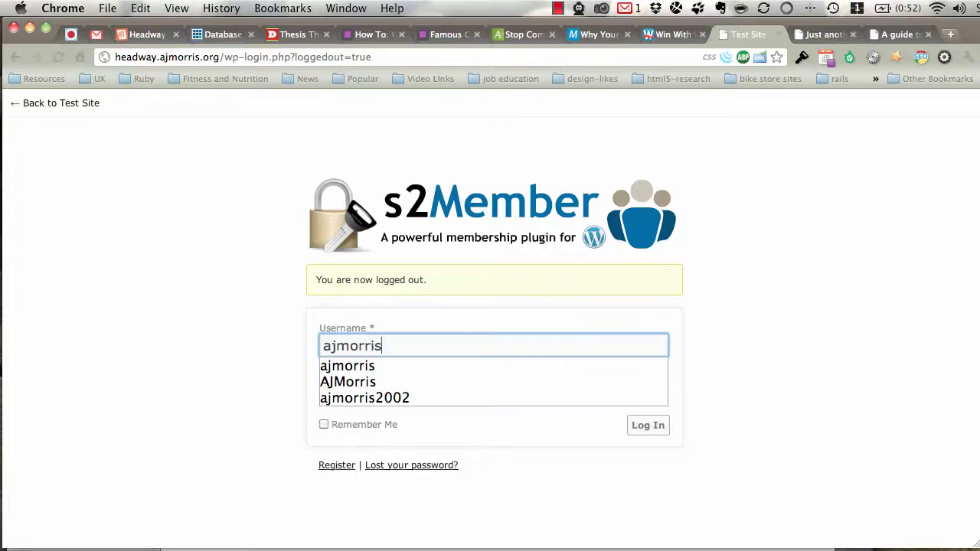
key("Tab")
type("p•••••")
key("Return")
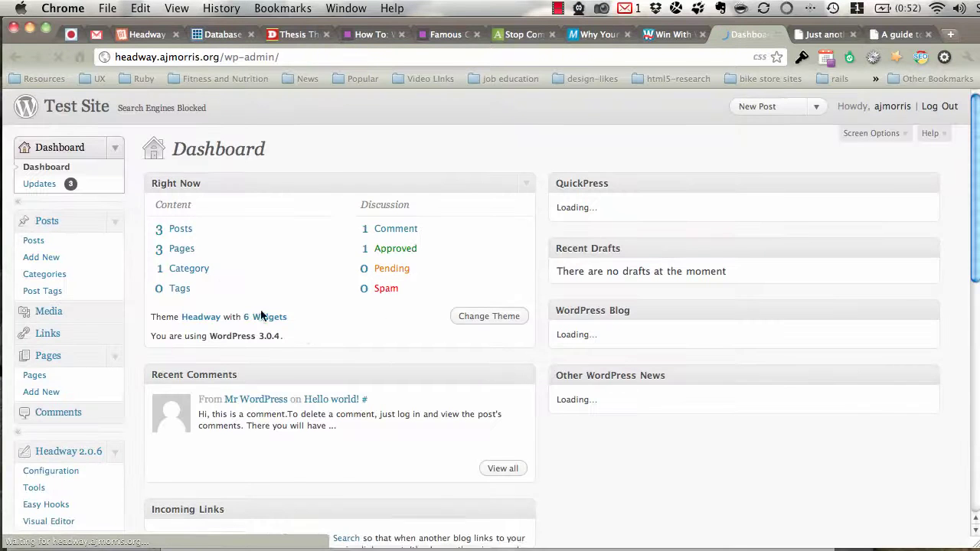
- Restrict the authenticated example post to Level# 1 or higher, update it, and open s2Member General Options
left_click(131, 245)
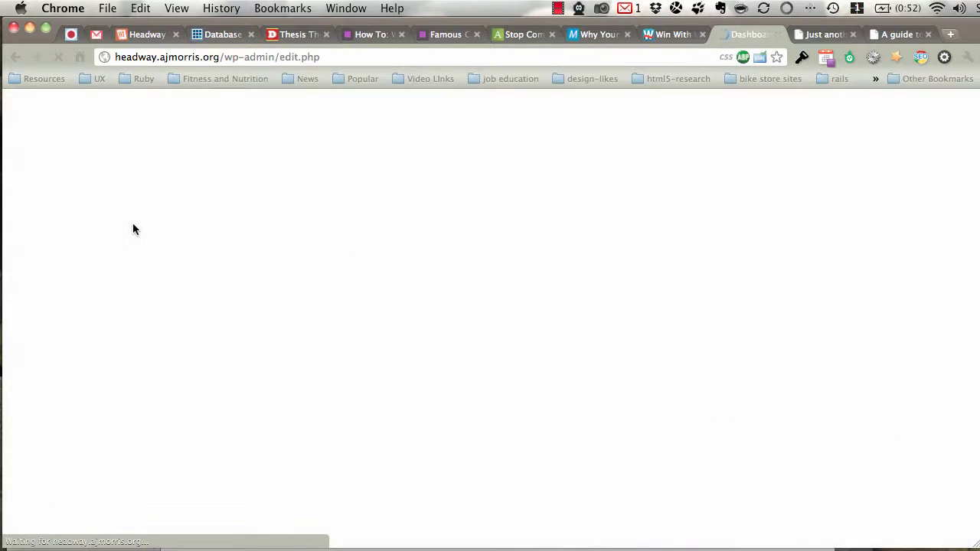
left_click(174, 265)
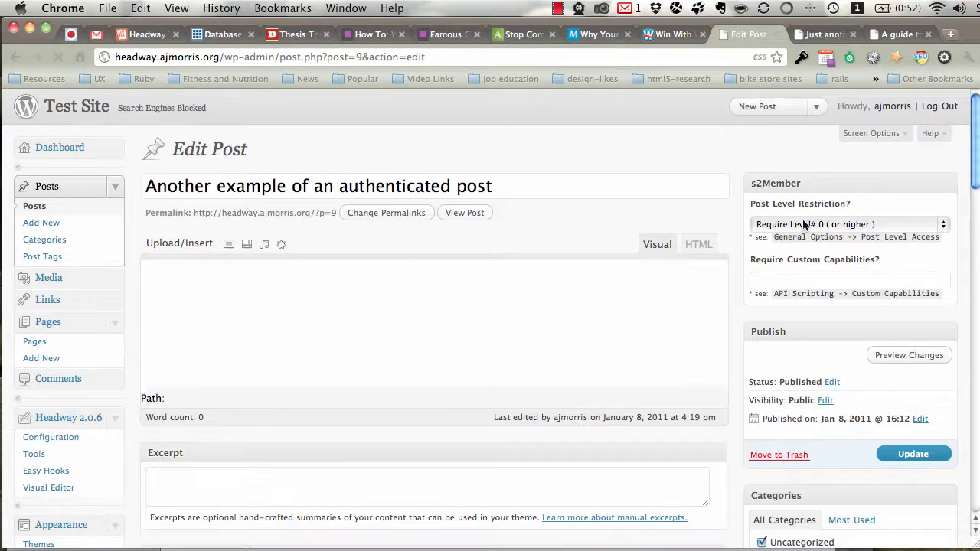
left_click(803, 224)
key("Escape")
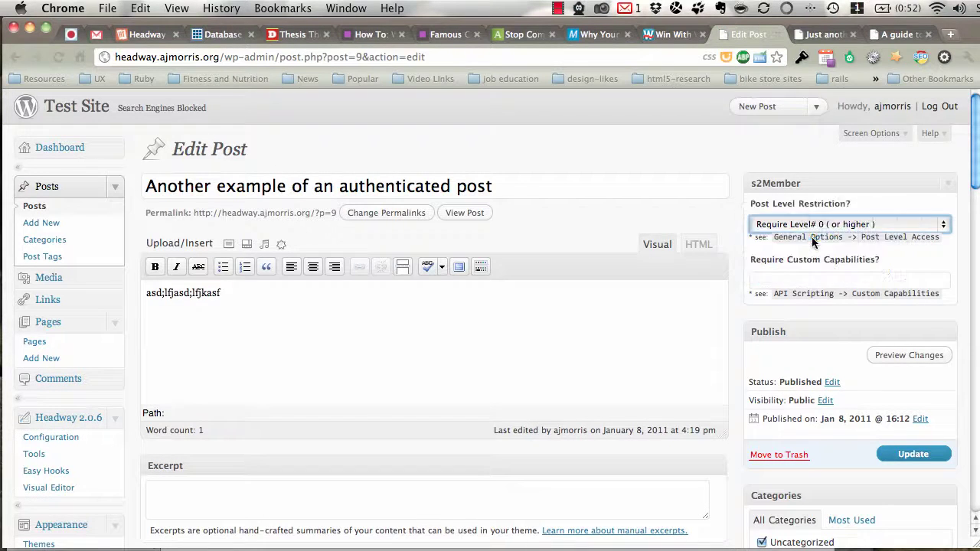
left_click(891, 454)
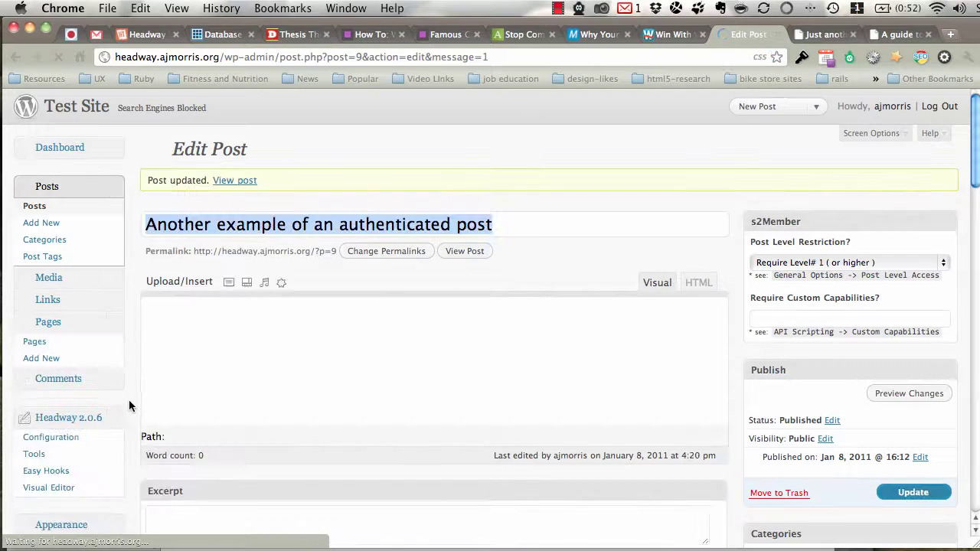
scroll(129, 406, "down", 10)
scroll(129, 406, "down", 5)
scroll(129, 406, "up", 10)
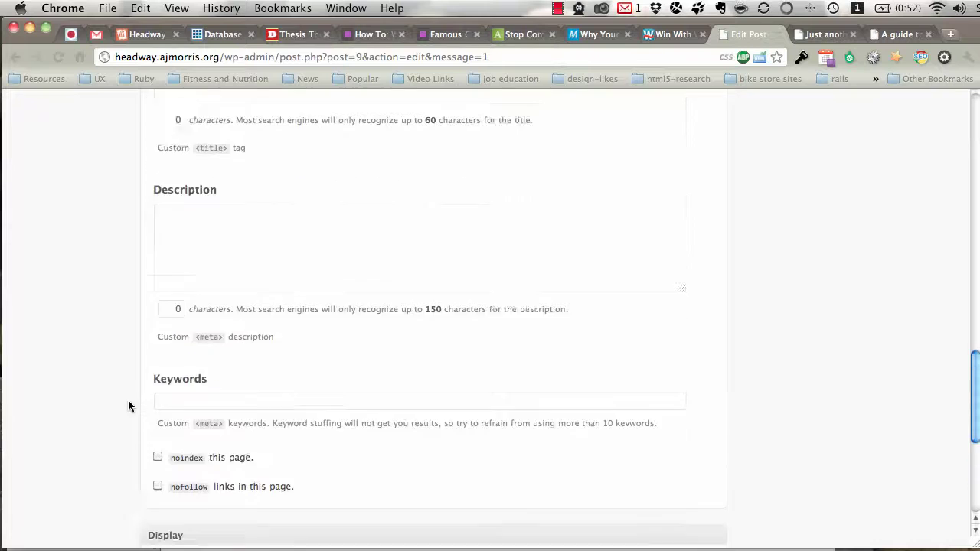
scroll(128, 406, "down", 5)
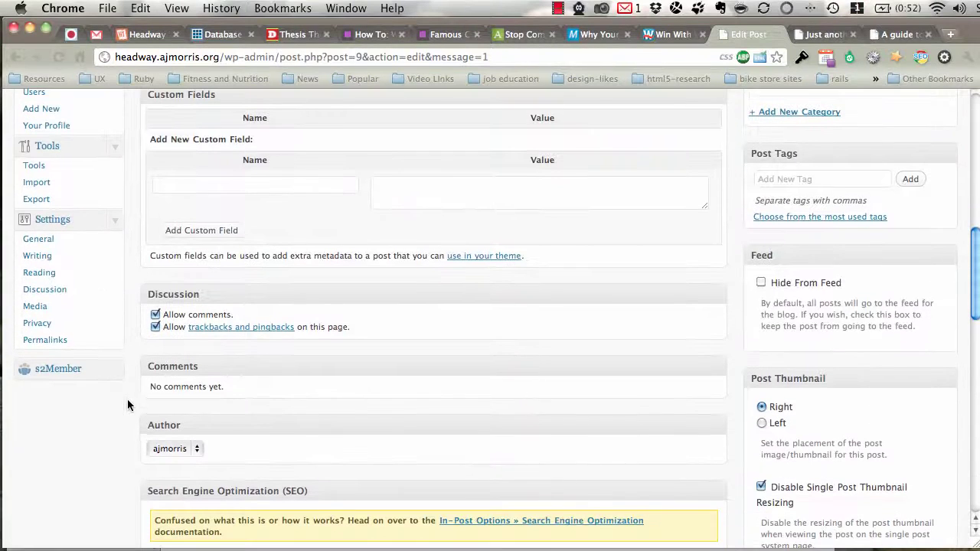
left_click(106, 393)
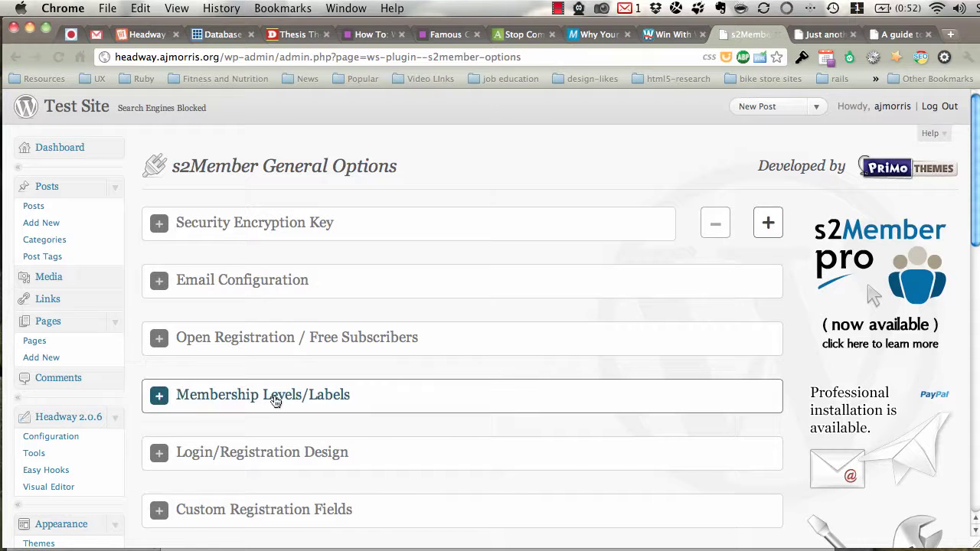
- Review the Free, Bronze, Silver and Gold level labels, then log out and view the front page
left_click(275, 396)
scroll(276, 398, "down", 5)
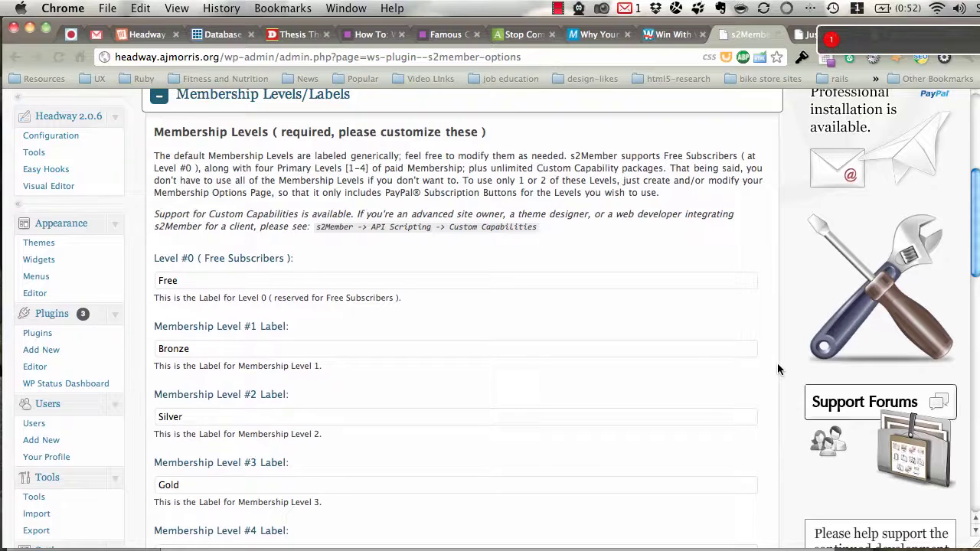
scroll(778, 370, "down", 5)
scroll(778, 370, "up", 10)
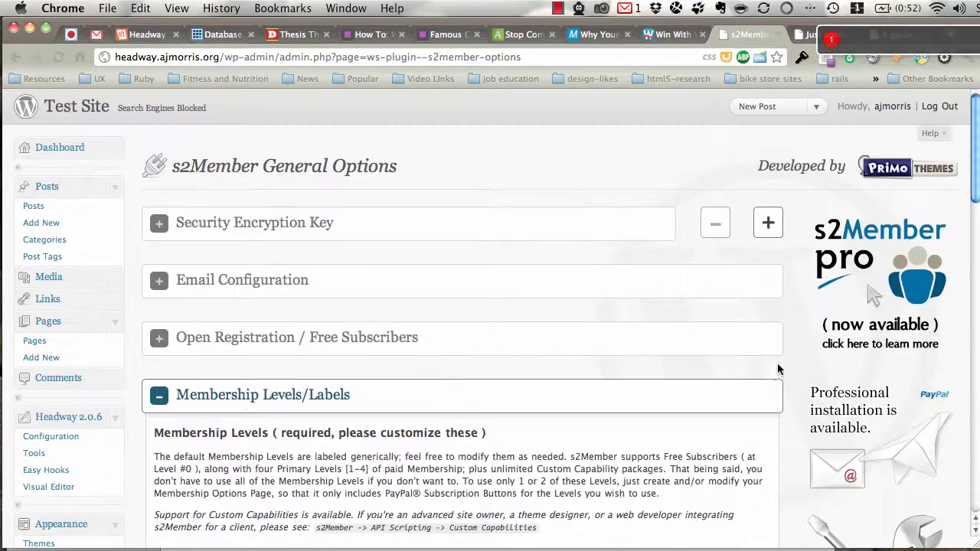
left_click(948, 108)
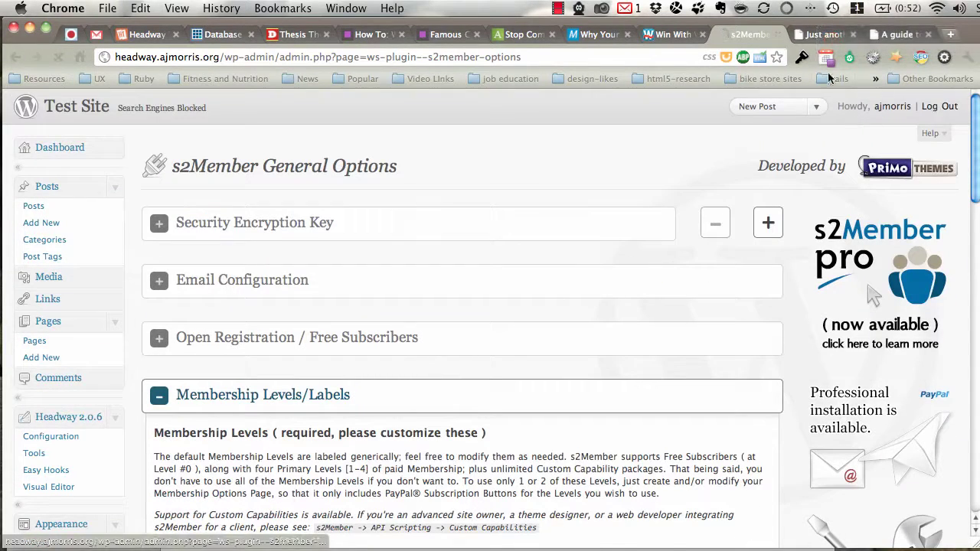
left_click(824, 35)
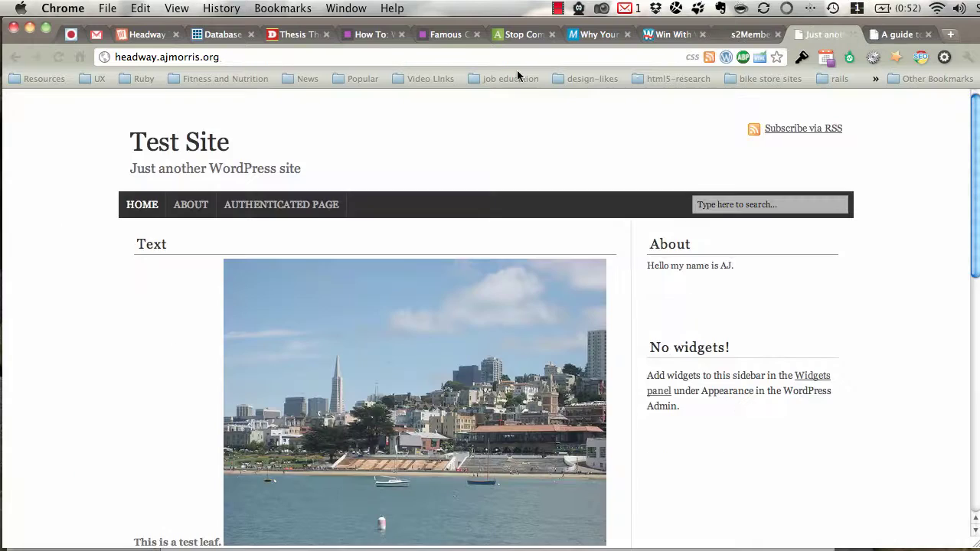
- Reload the logged-out front page, then submit the admin login credentials
left_click(58, 56)
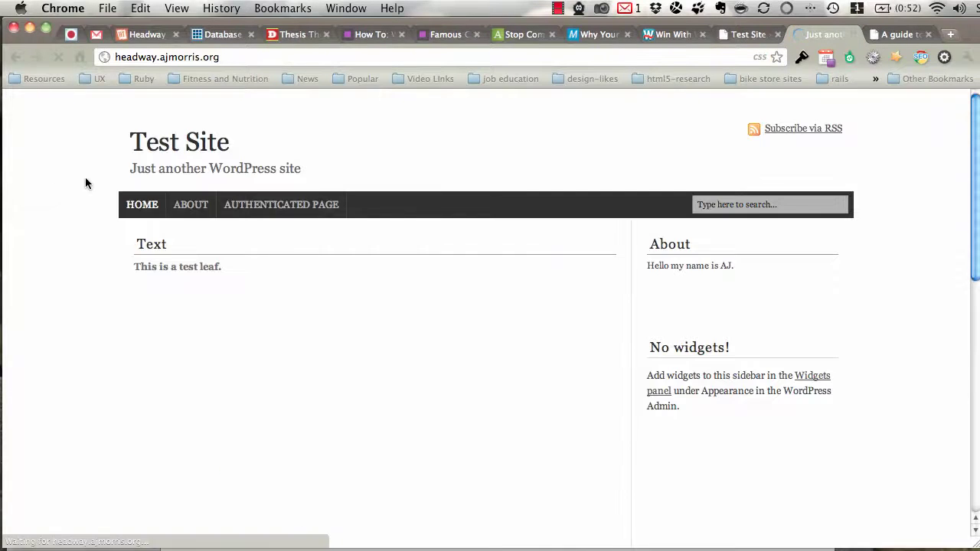
scroll(85, 177, "down", 5)
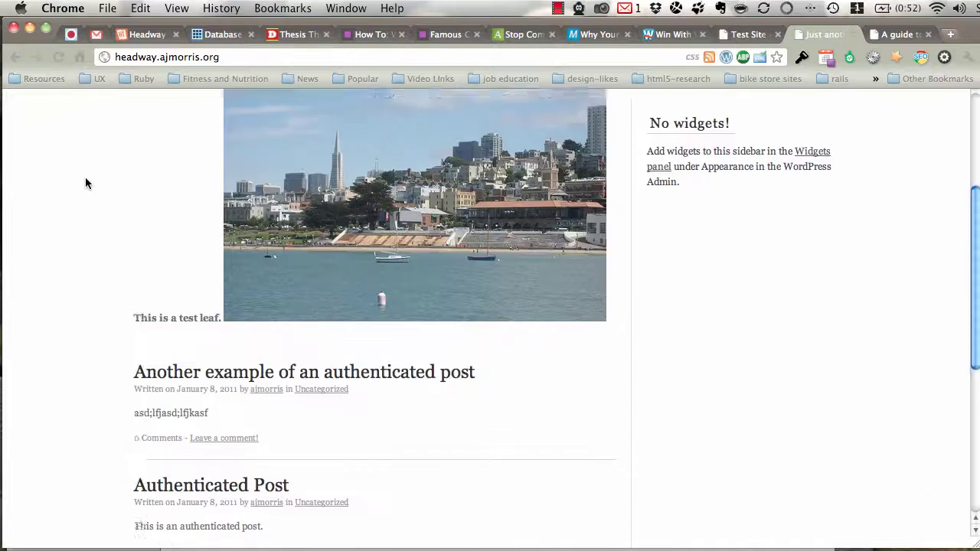
scroll(153, 159, "up", 5)
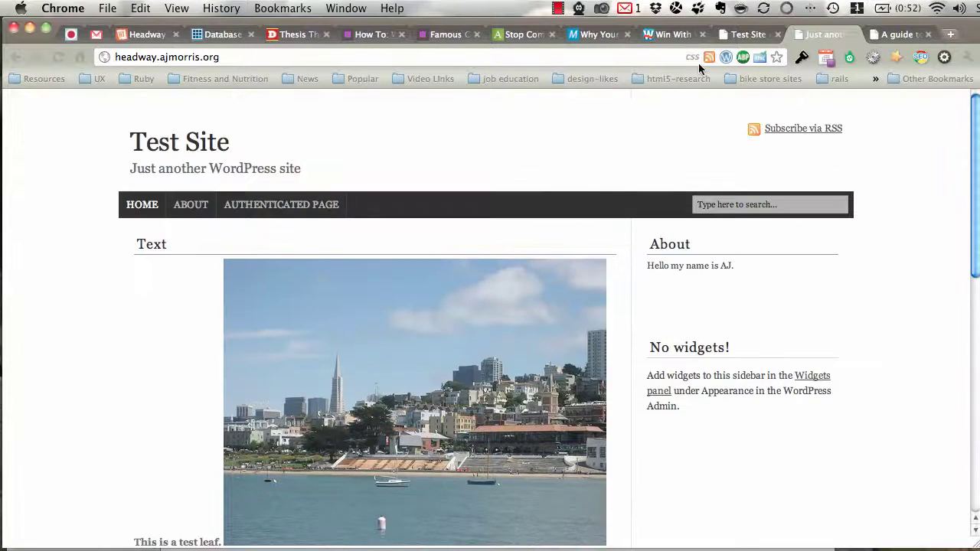
left_click(743, 35)
left_click(518, 350)
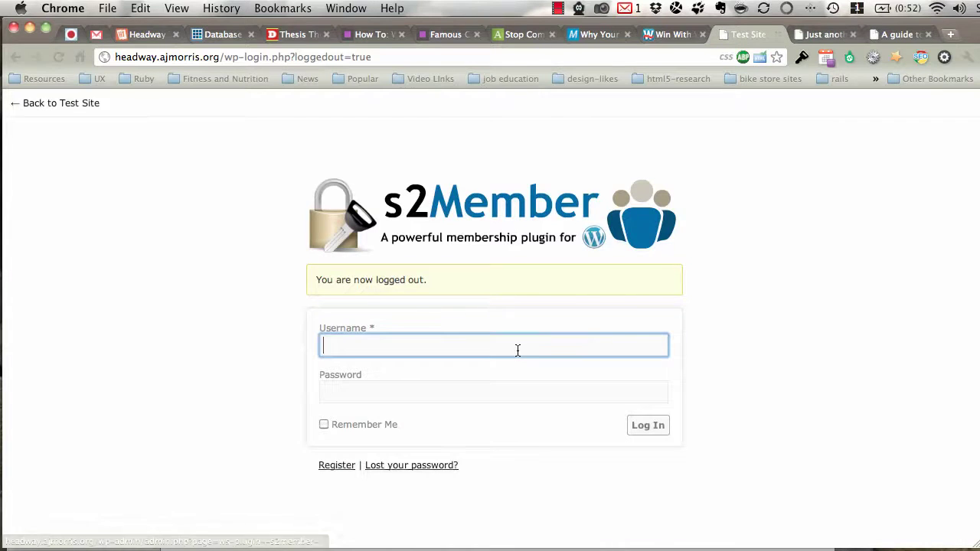
type("ajmorris")
key("Tab")
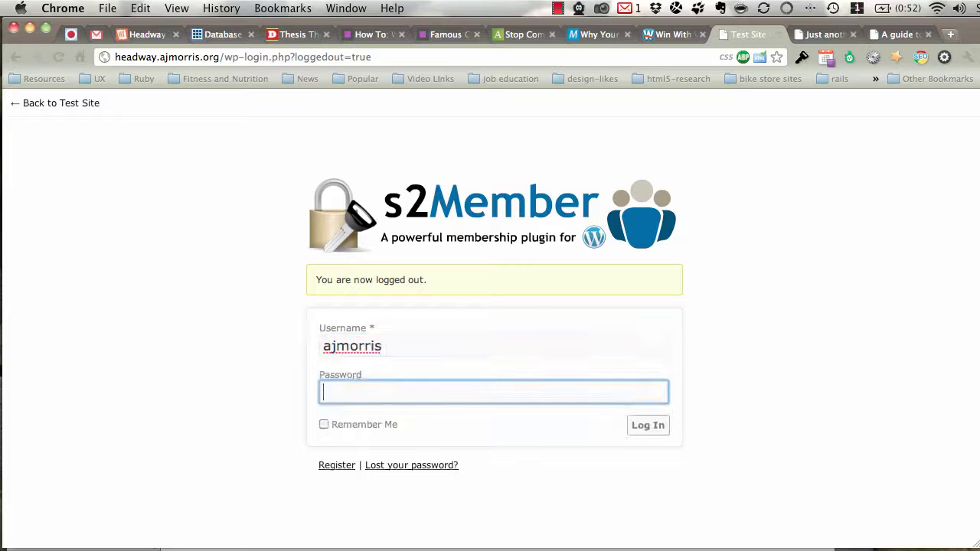
type("•••")
key("Return")
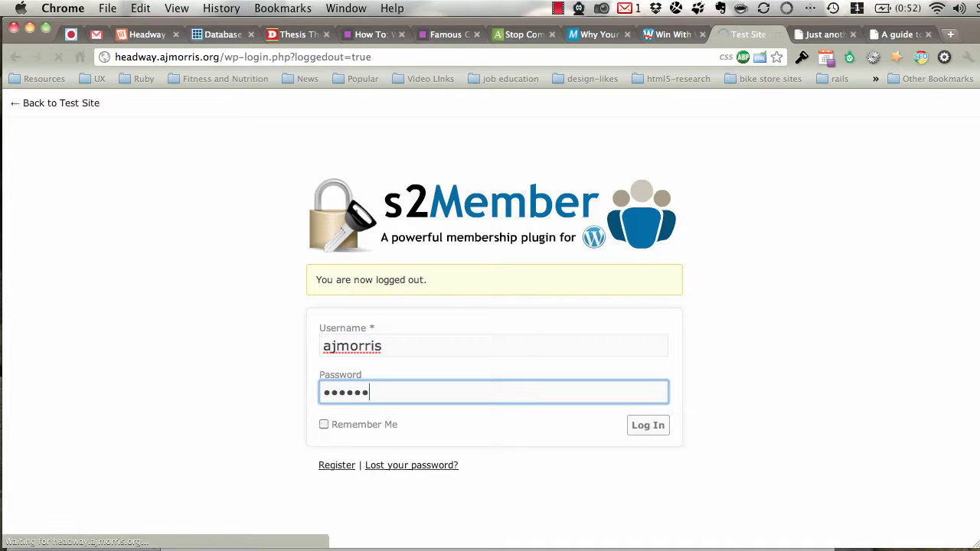
- Log in again at the login page and bring up the Test Site front-end tab
left_click(558, 8)
left_click(558, 42)
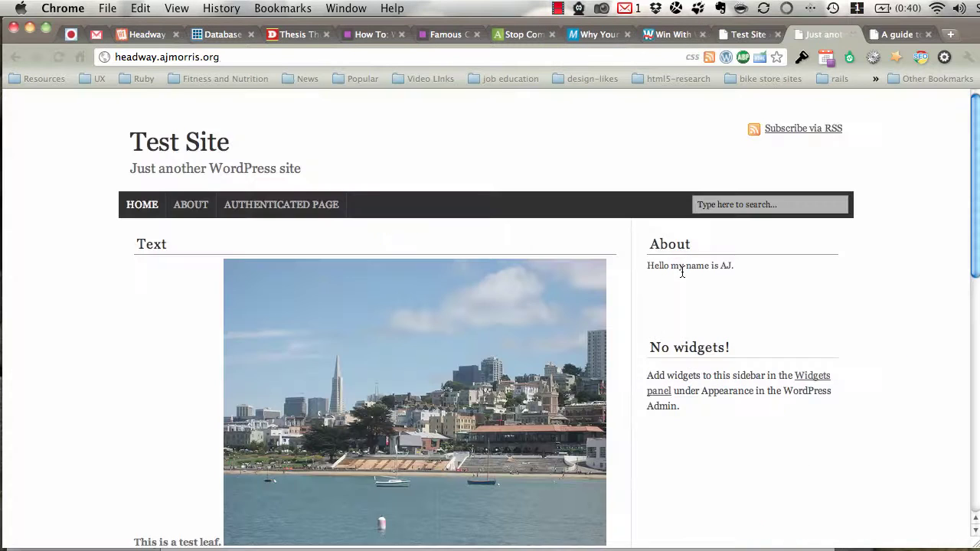
left_click(750, 35)
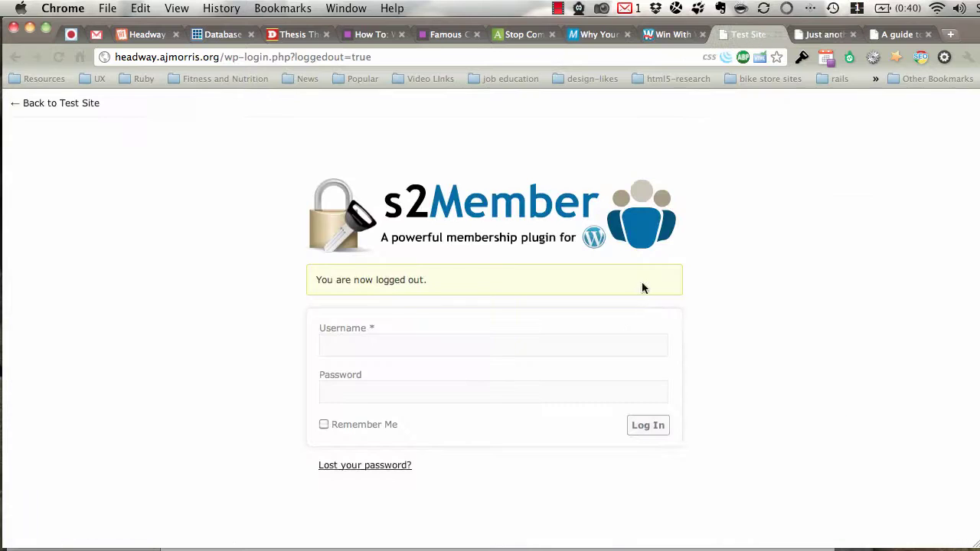
left_click(591, 345)
type("ajmorris")
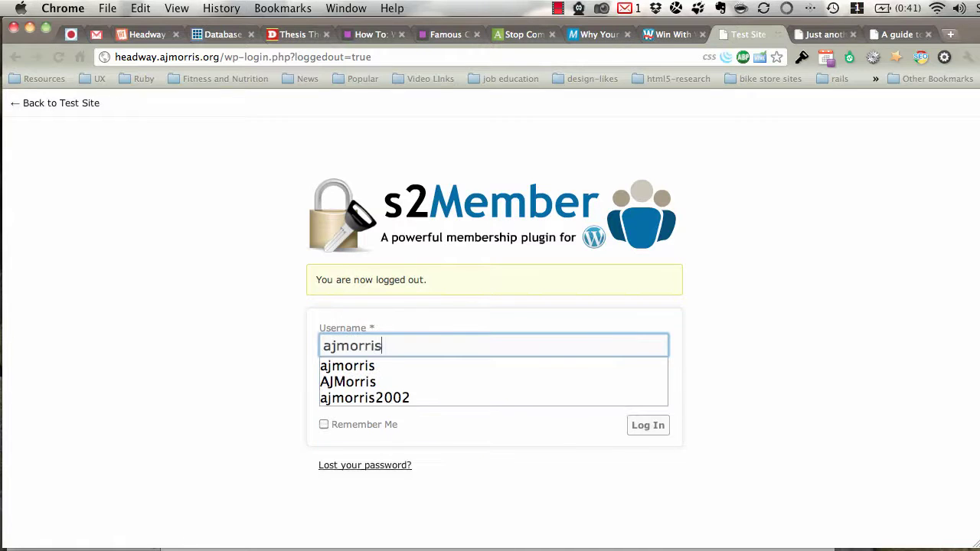
key("Tab")
type("••••")
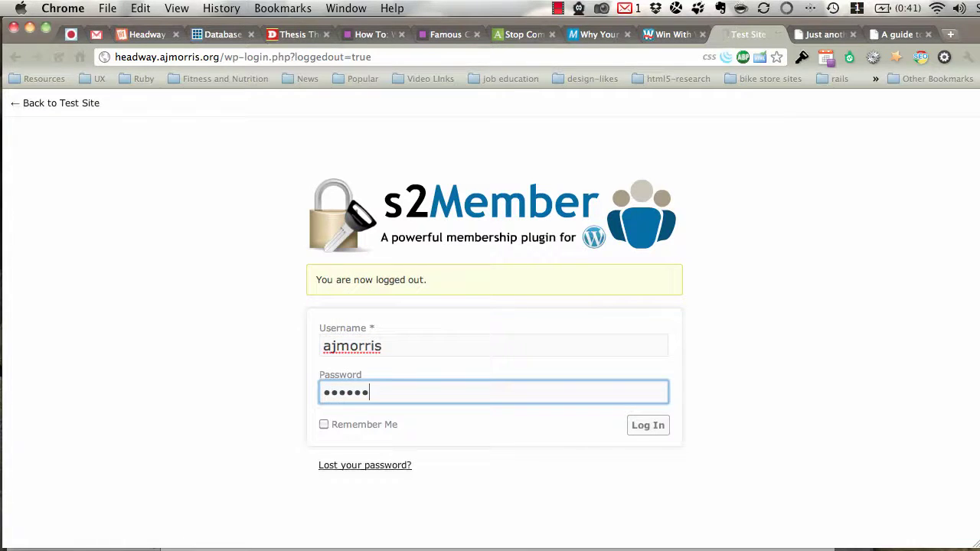
key("Return")
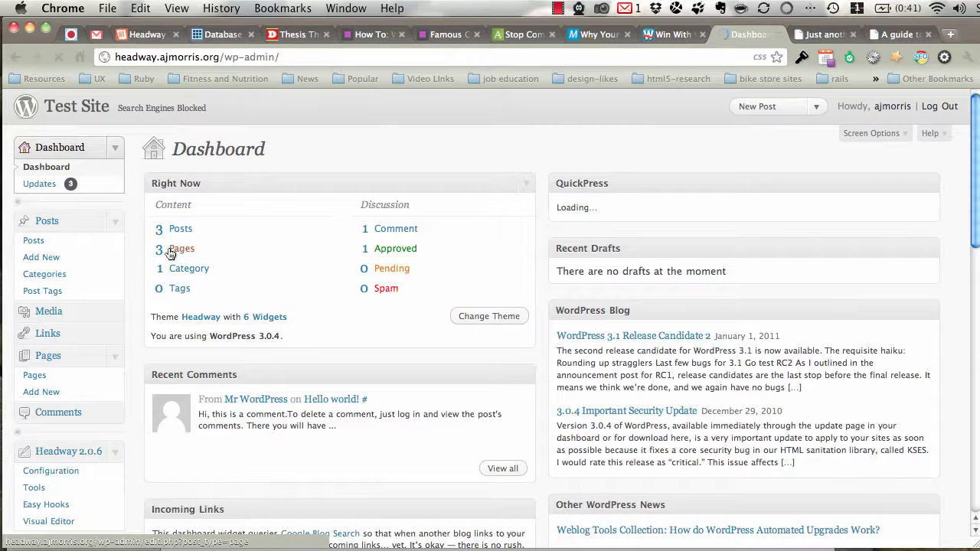
key("ctrl+Tab")
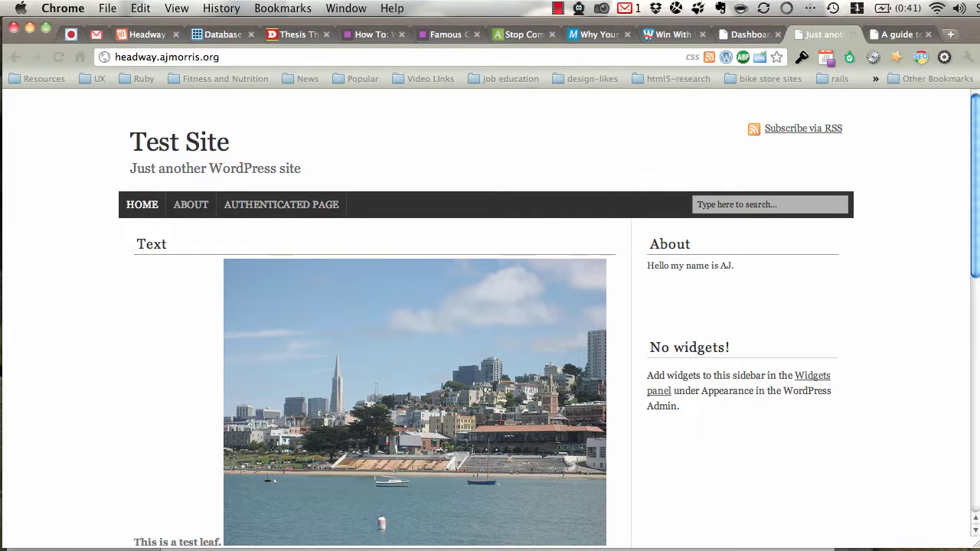
key("ctrl+shift+Tab")
- Confirm the authenticated example post requires Level# 4, then log out
left_click(180, 253)
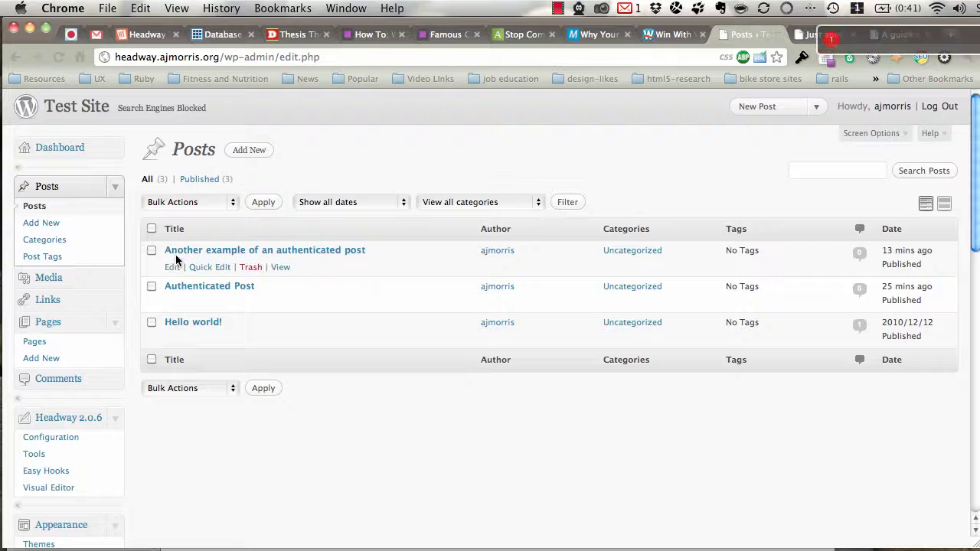
left_click(174, 265)
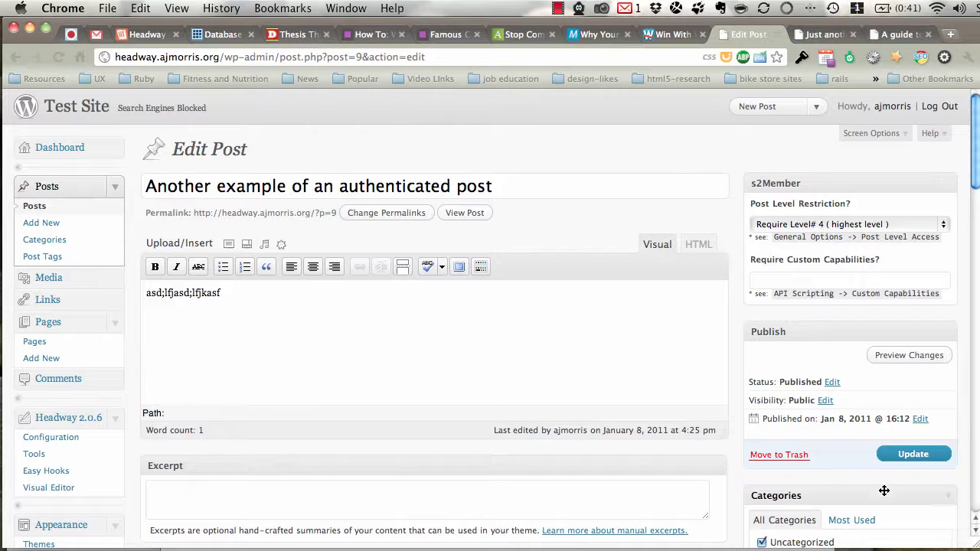
left_click(944, 110)
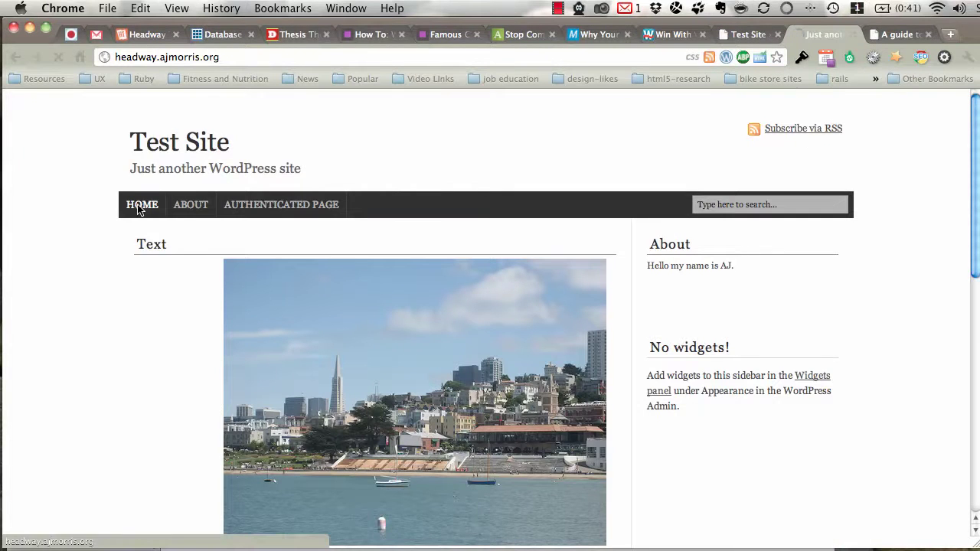
- Open the Level 4 post while logged out, note the redirect to Authenticated Page, then return to login
scroll(60, 223, "down", 3)
scroll(59, 223, "down", 7)
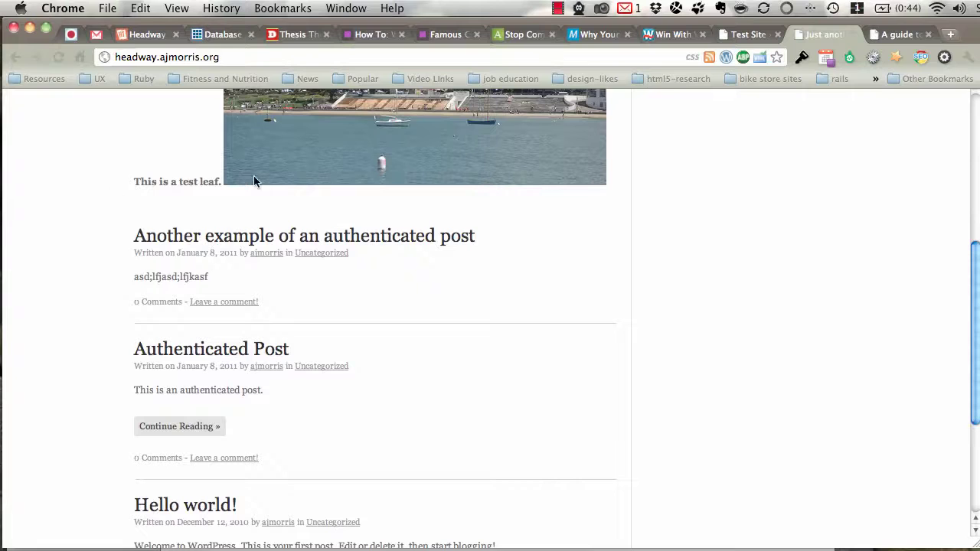
left_click(191, 236)
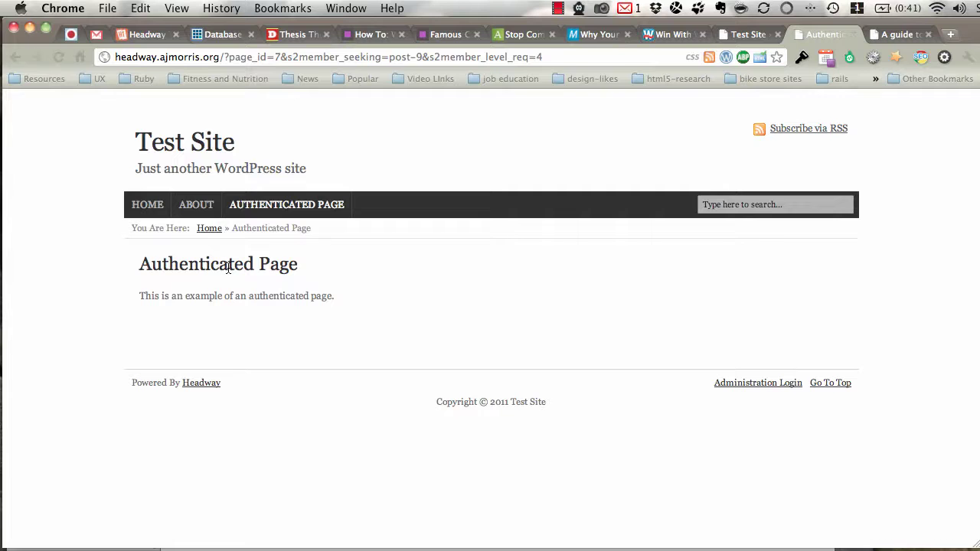
left_click(149, 206)
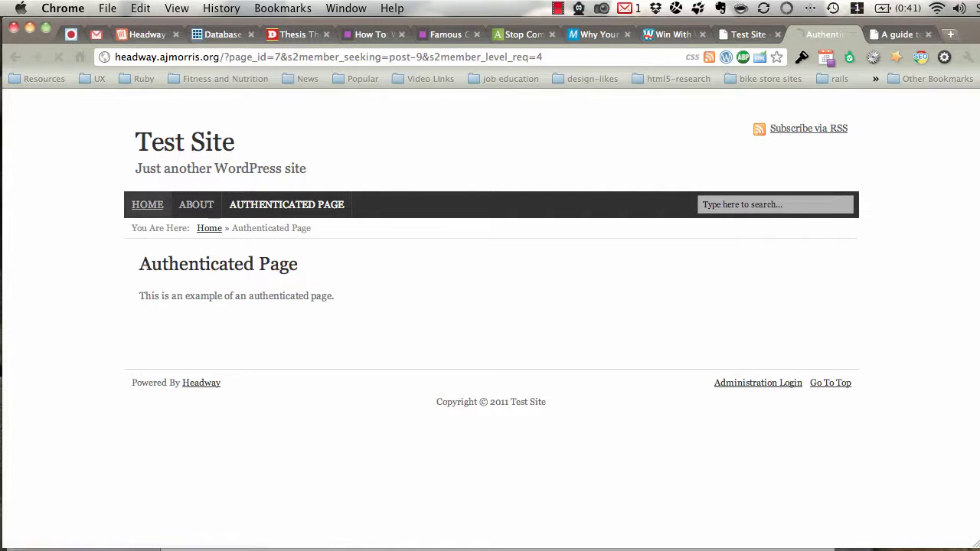
key("ctrl+shift+Tab")
left_click(632, 351)
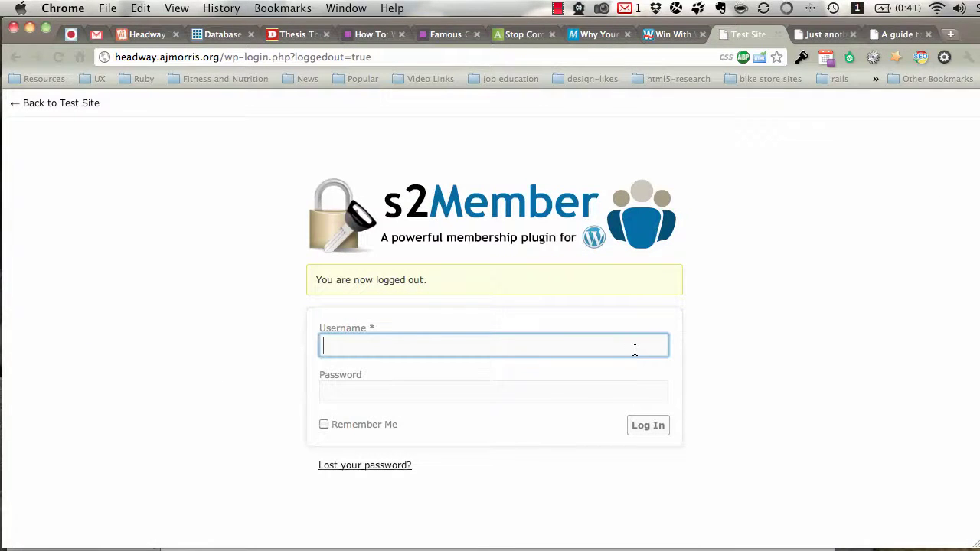
- Sign in to the admin with the username and password
type("ajmorris")
key("Tab")
type("•••••")
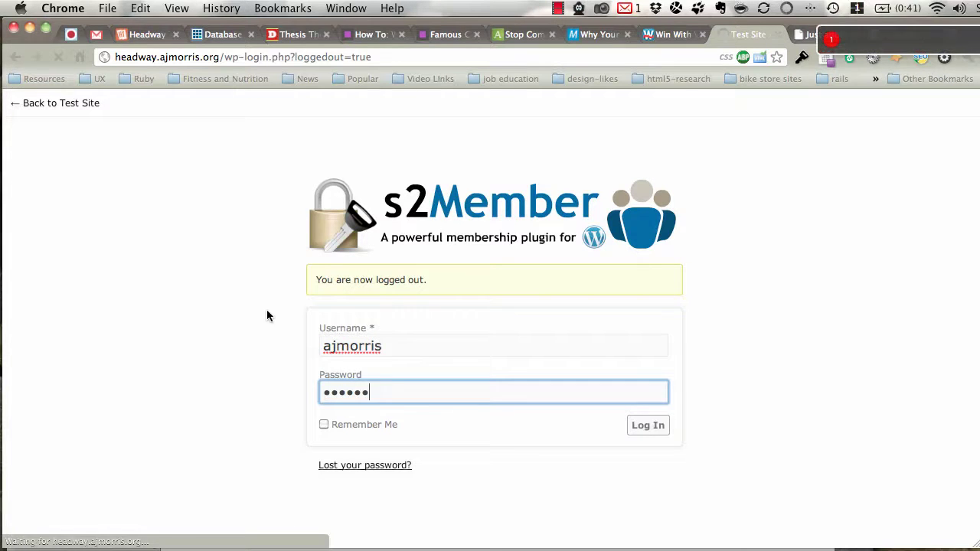
key("Return")
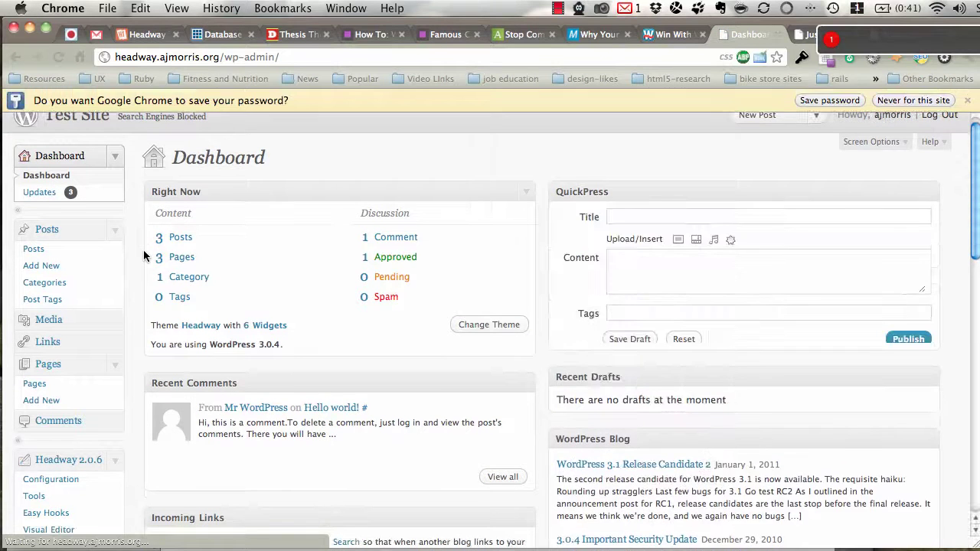
- Create a page titled 'Home Login Page', restrict it to Require Level# 4, and publish it
scroll(143, 250, "down", 3)
left_click(110, 276)
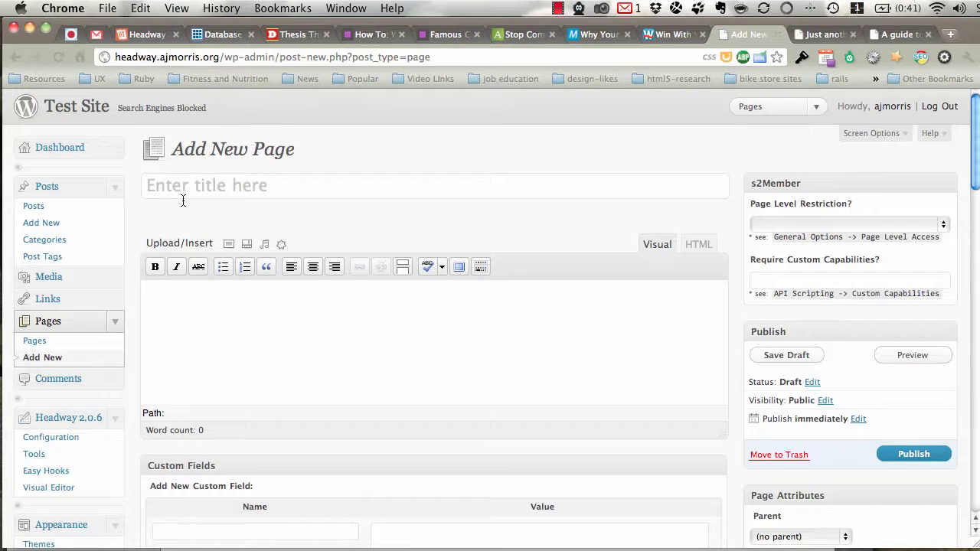
type("Home Lo")
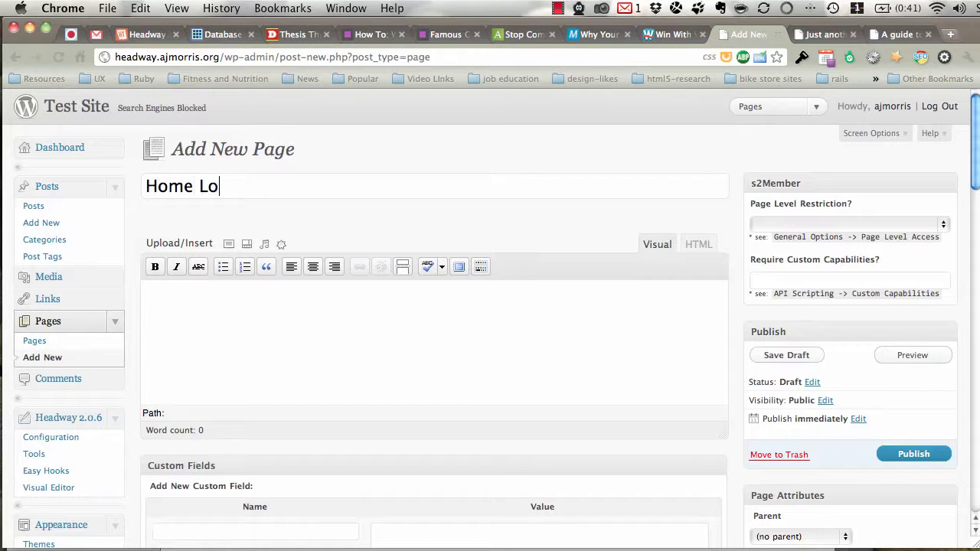
type("gin Page")
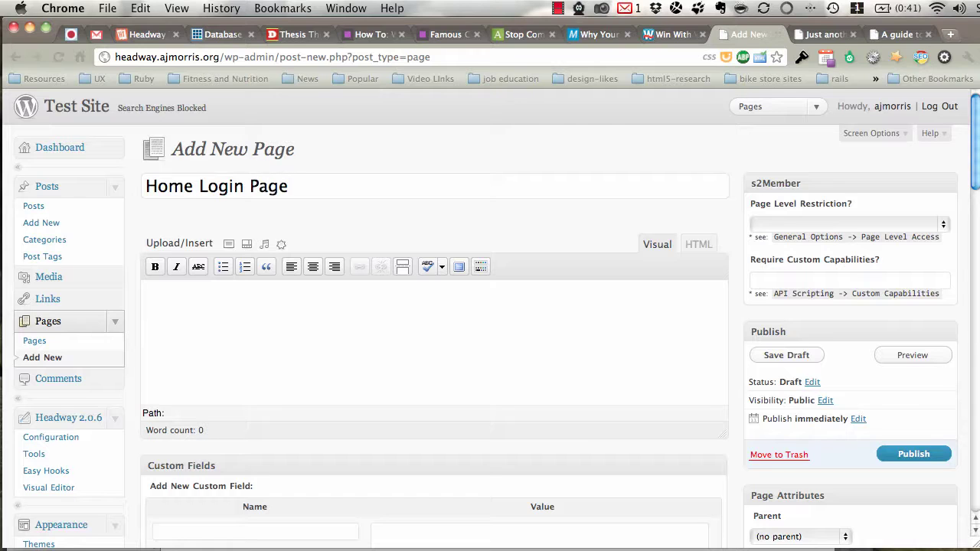
left_click(241, 342)
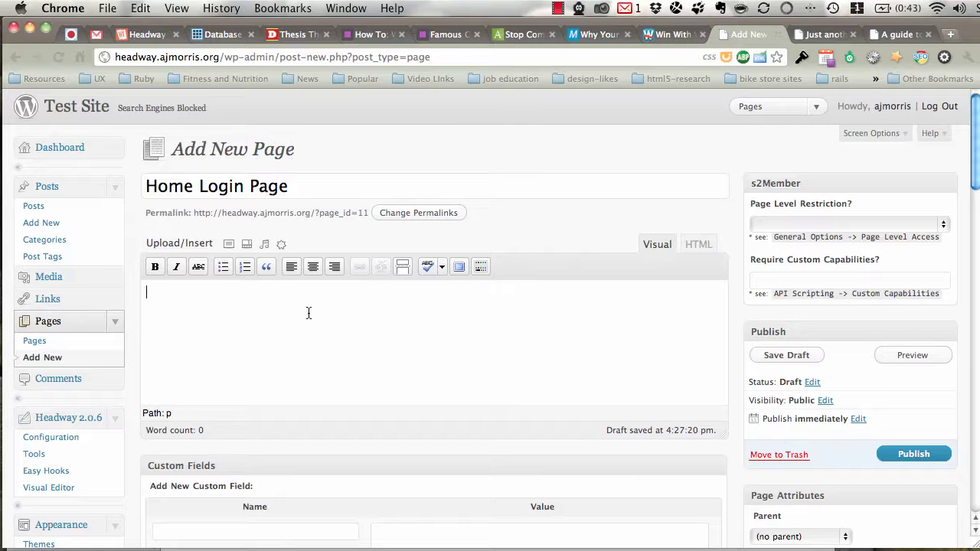
left_click(815, 224)
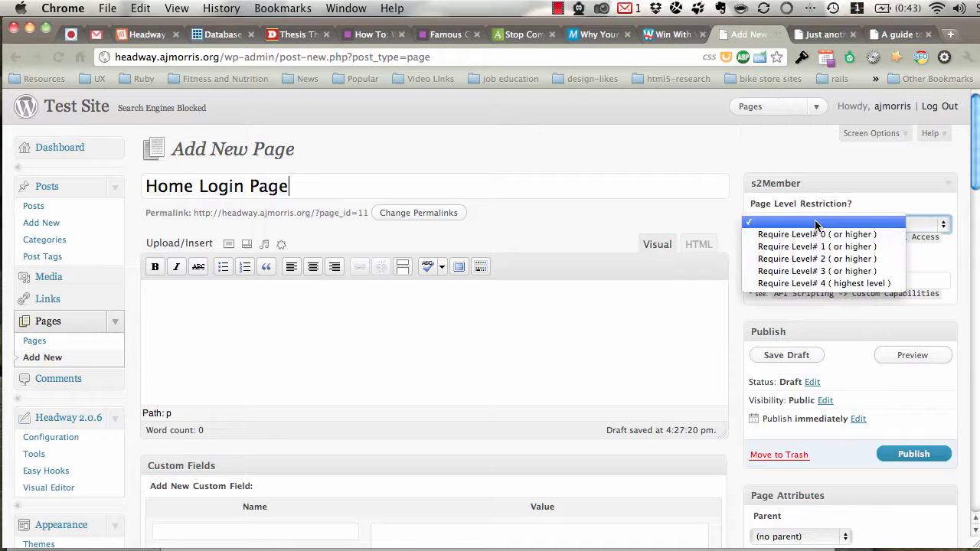
left_click(788, 285)
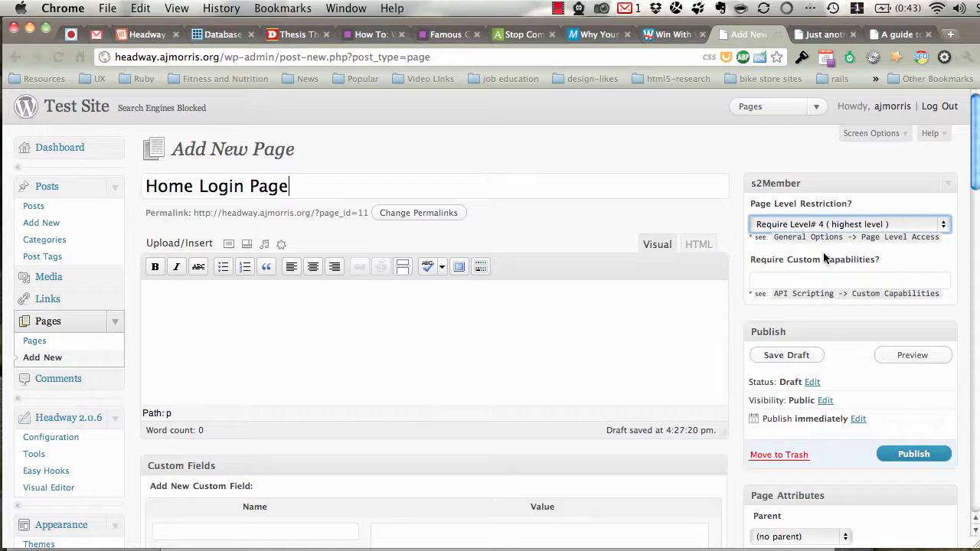
left_click(913, 454)
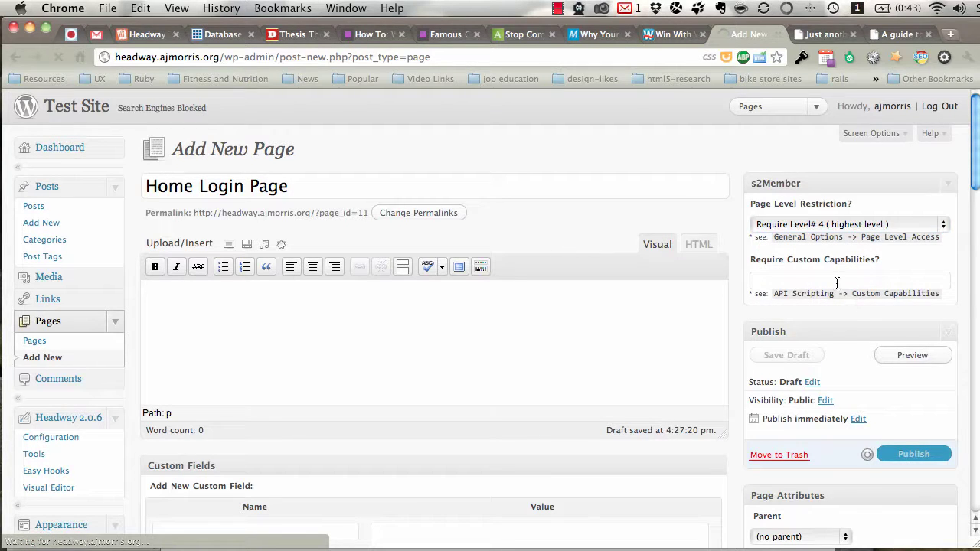
- Reload the front end, open Home Login Page from the navigation, and enter Headway's visual editor
key("ctrl+Tab")
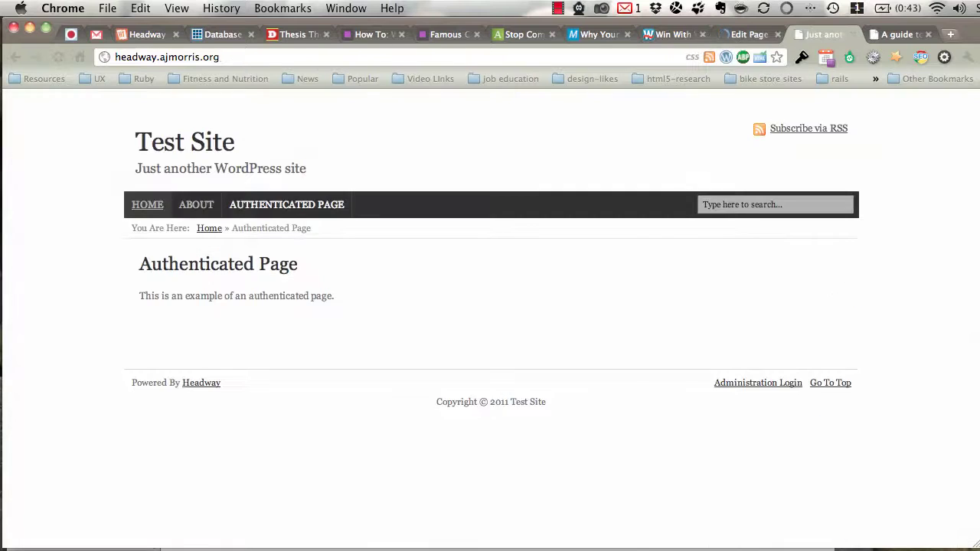
key("super+r")
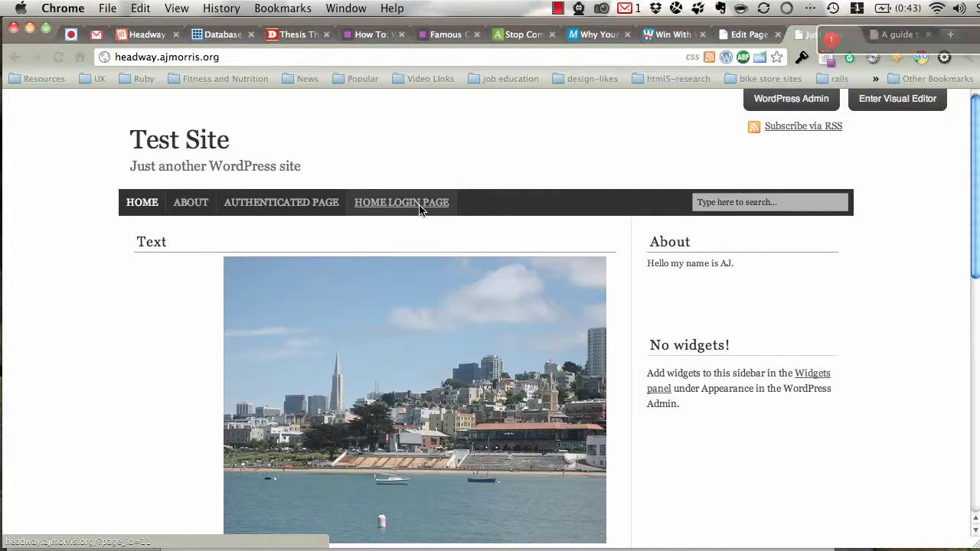
left_click(410, 208)
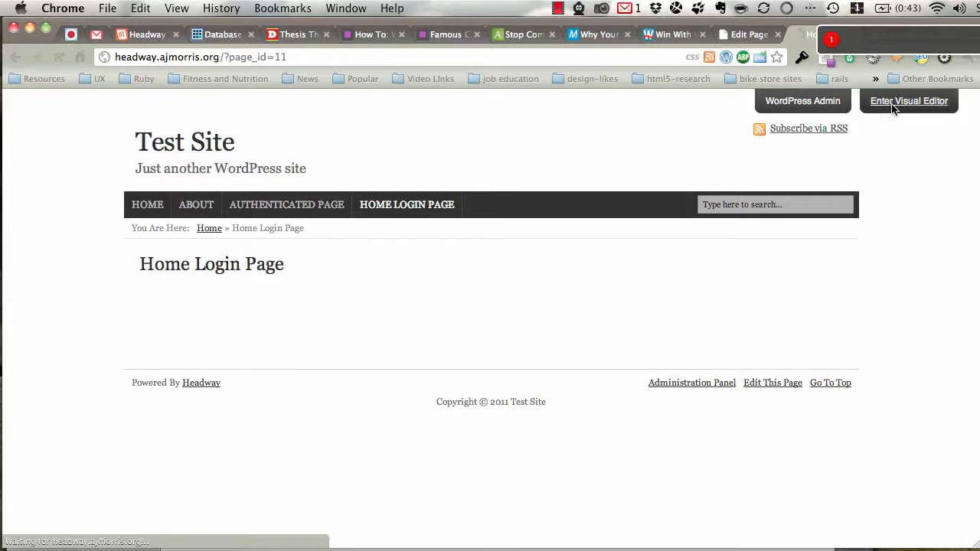
left_click(895, 105)
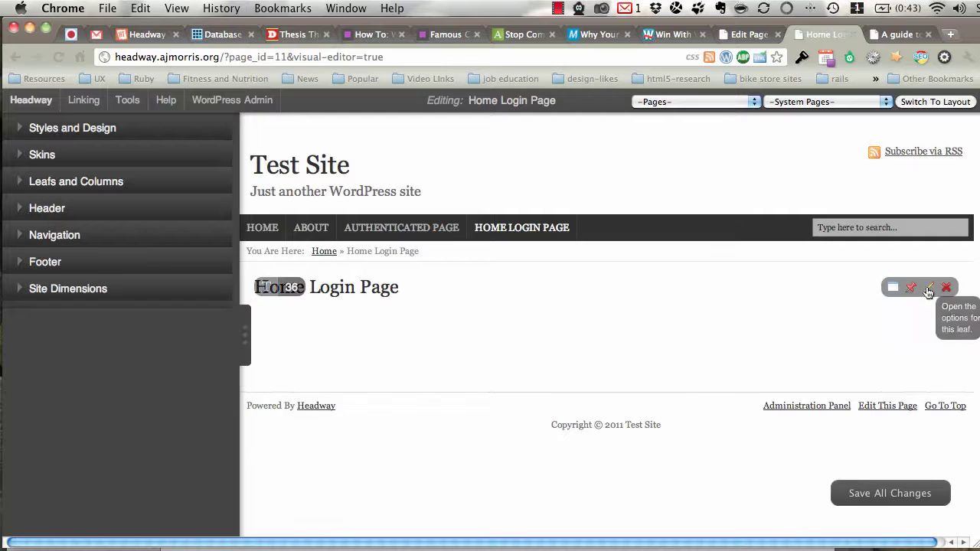
- Switch the content block to a Custom Query listing Featured Posts, save all changes, and close the editor
left_click(929, 288)
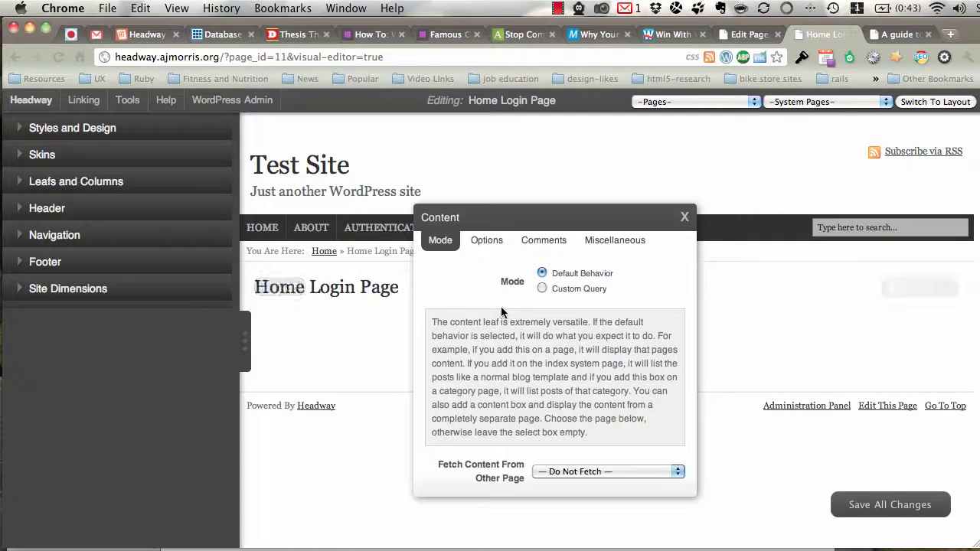
left_click(563, 292)
left_click(490, 245)
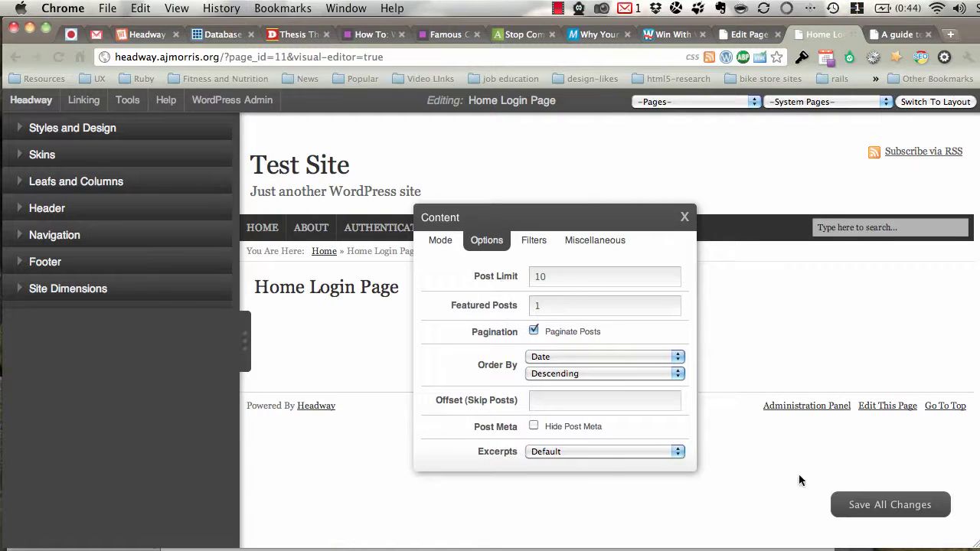
left_click(500, 306)
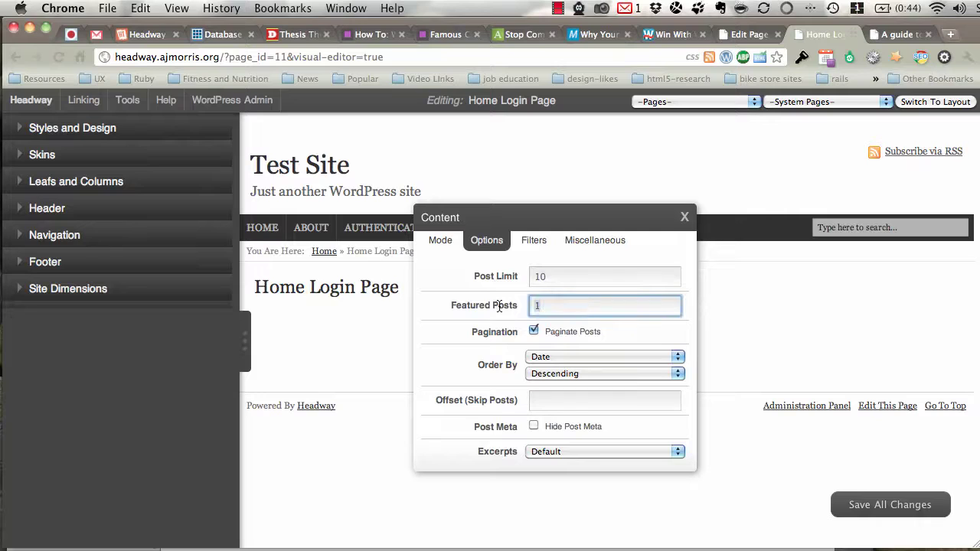
left_click(877, 499)
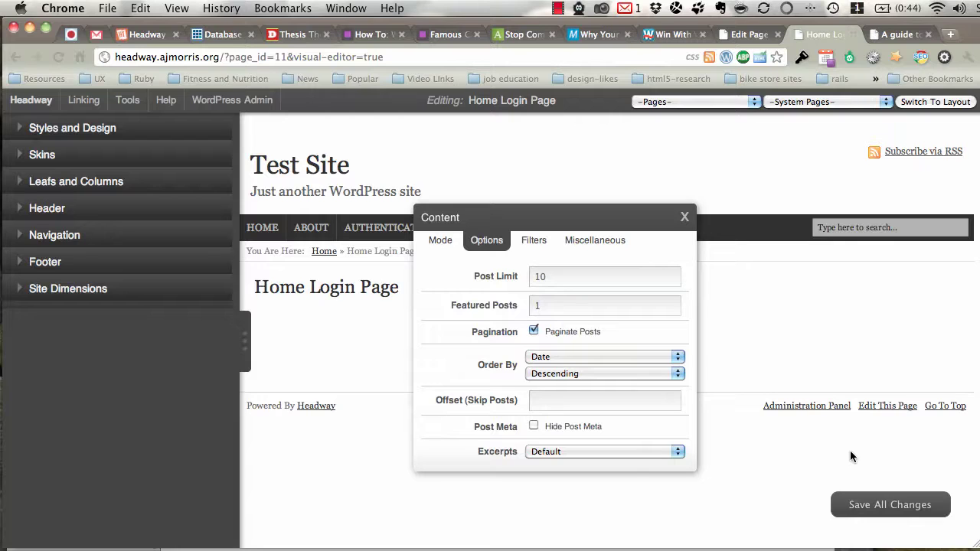
left_click(872, 511)
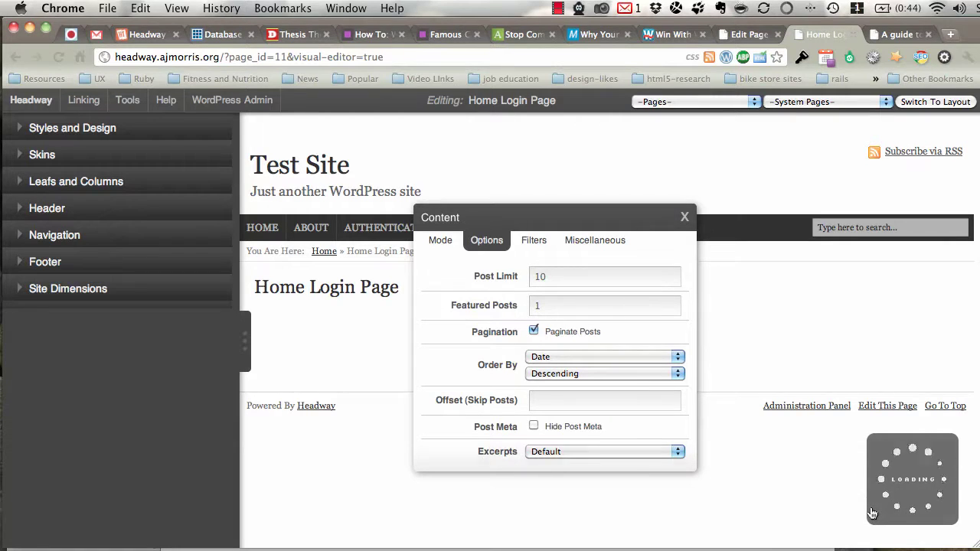
left_click(665, 525)
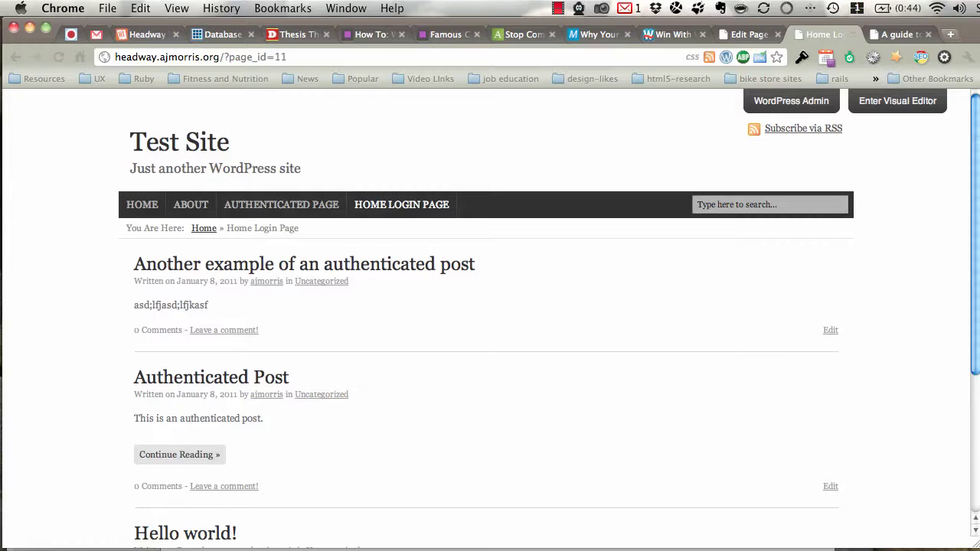
- Log out, reload Home Login Page to see it redirect to Authenticated Page, then view the home page
left_click(747, 34)
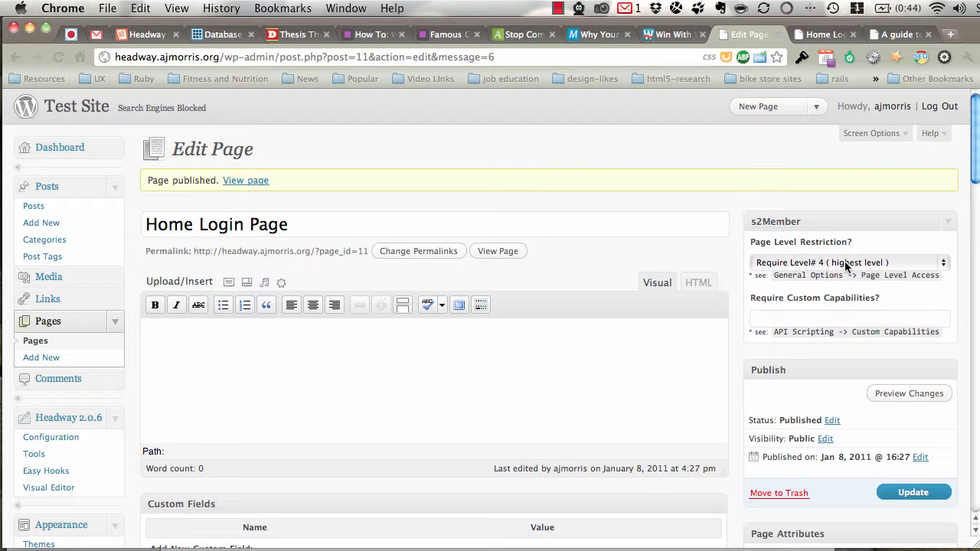
left_click(939, 106)
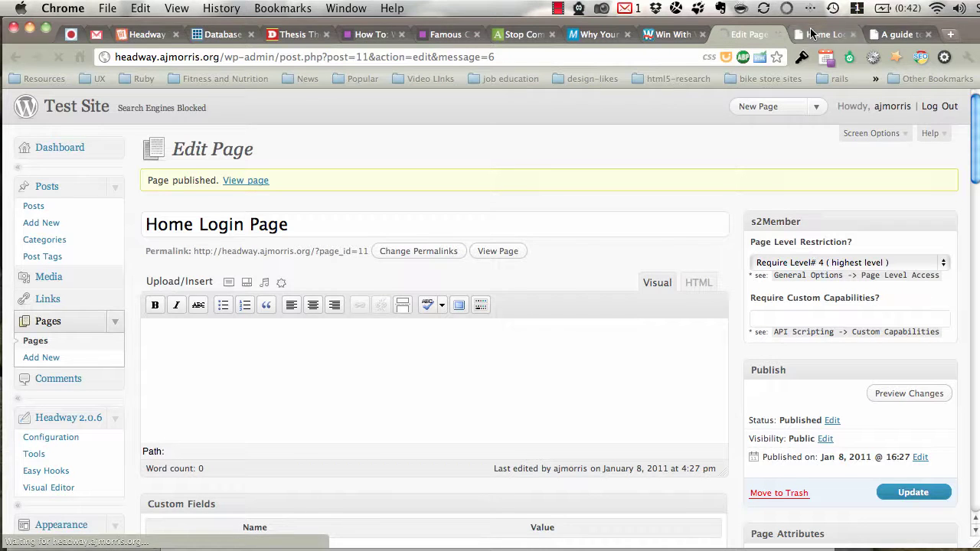
left_click(814, 34)
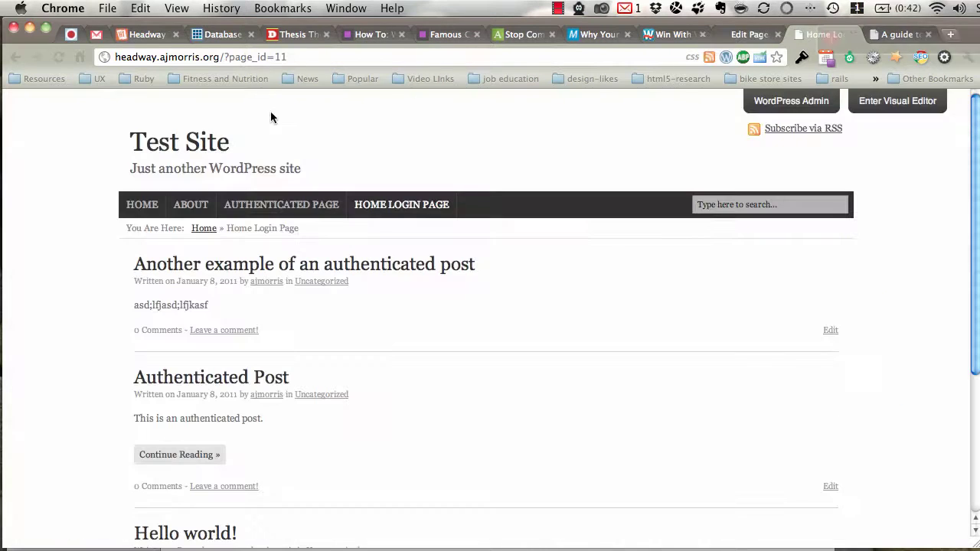
left_click(342, 59)
key("Return")
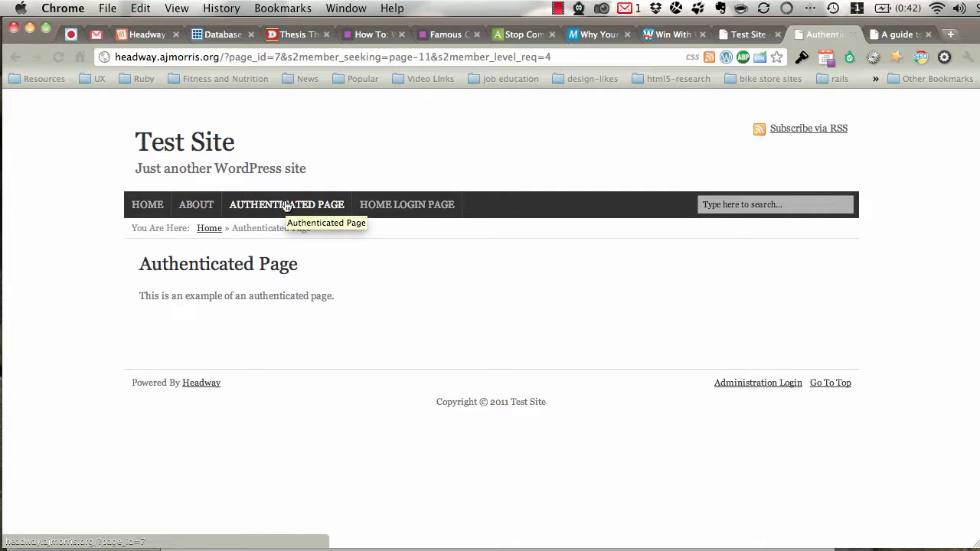
left_click(150, 205)
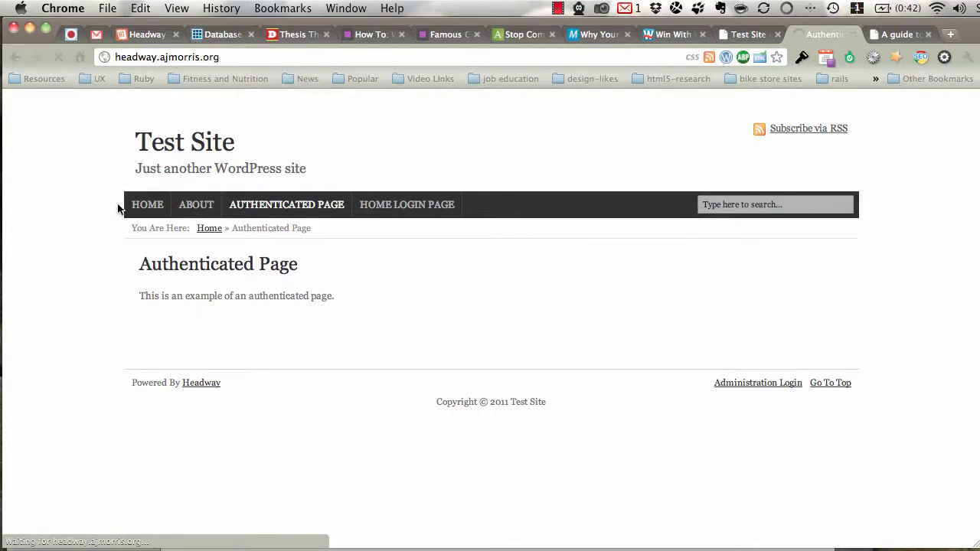
scroll(77, 240, "down", 5)
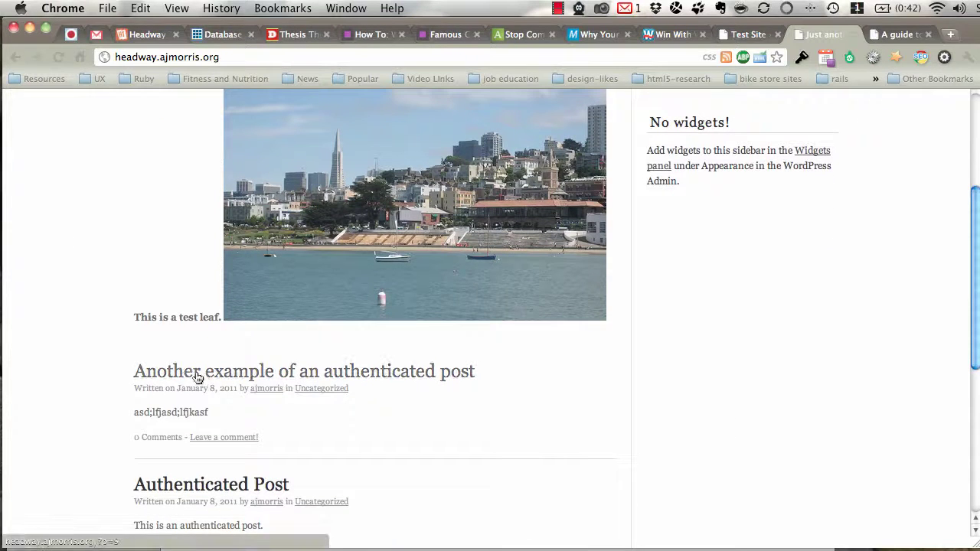
scroll(305, 244, "up", 5)
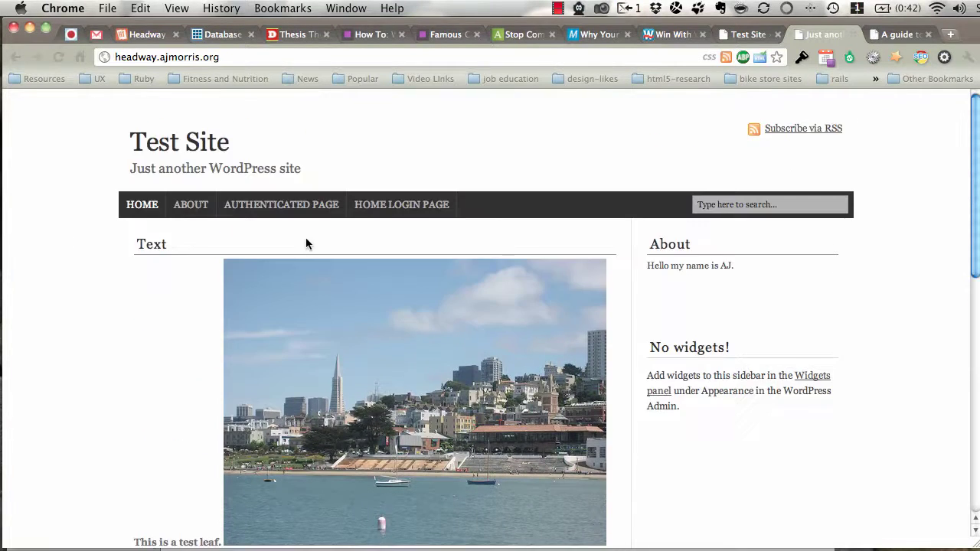
- Revisit HOME LOGIN PAGE while logged out and get redirected to the Authenticated Page (Level 4 required)
left_click(389, 208)
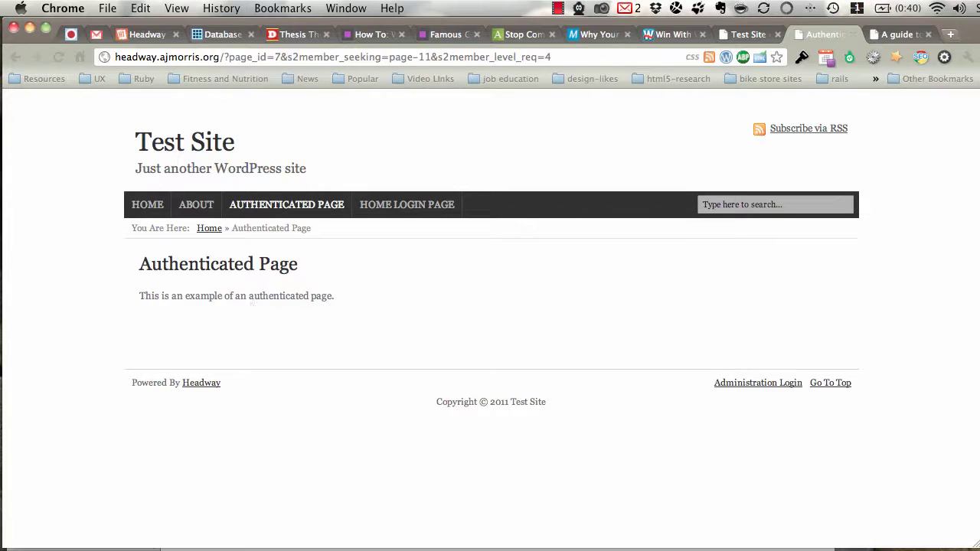
- On the login form tab, log in with the admin username and password
key("super+alt+Left")
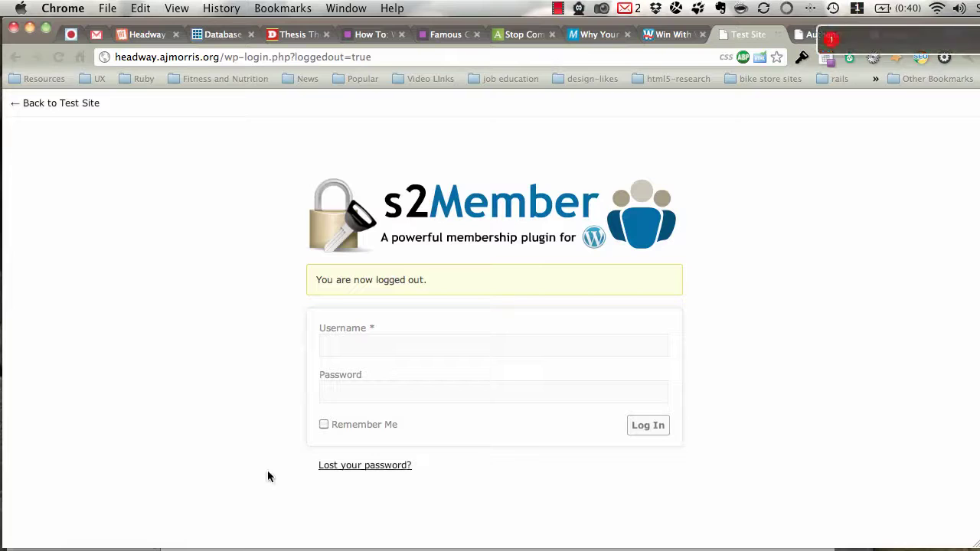
left_click(493, 350)
type("ajmorris")
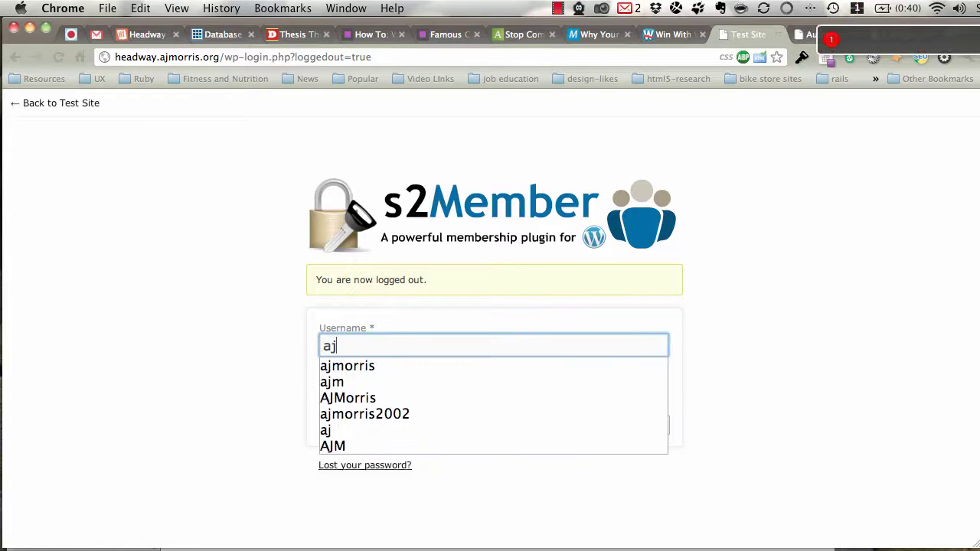
key("Tab")
type("******")
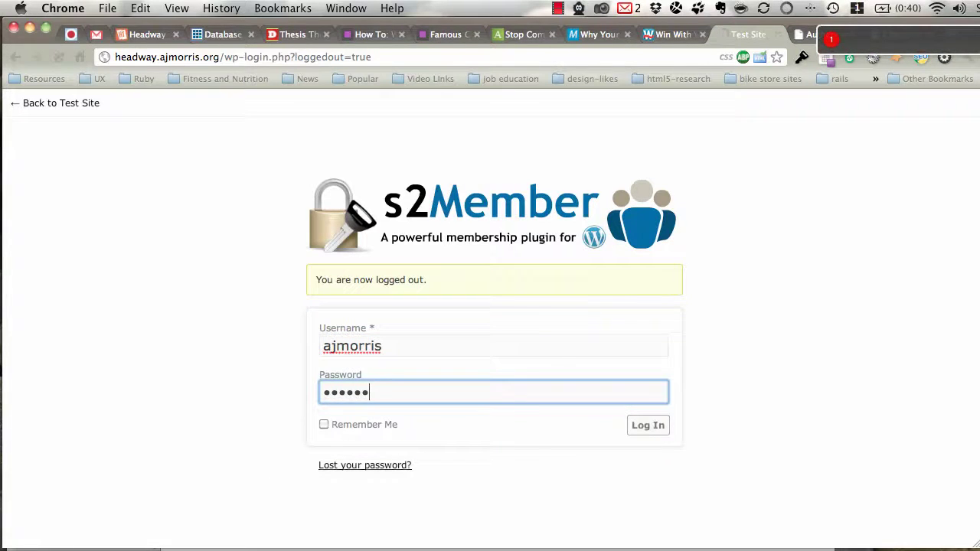
key("Return")
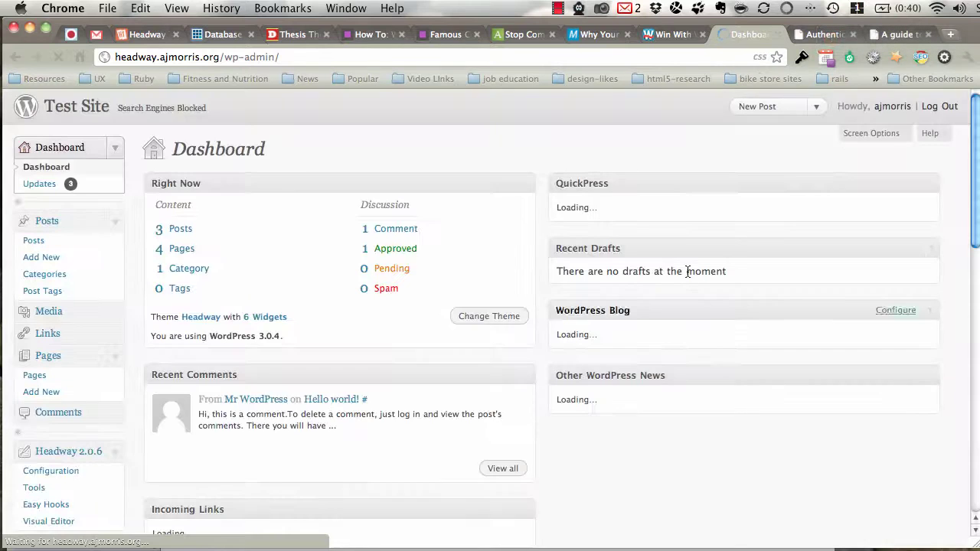
- Open the s2Member General Options page and bring up link options for the s2Member Pro ad
scroll(227, 292, "down", 15)
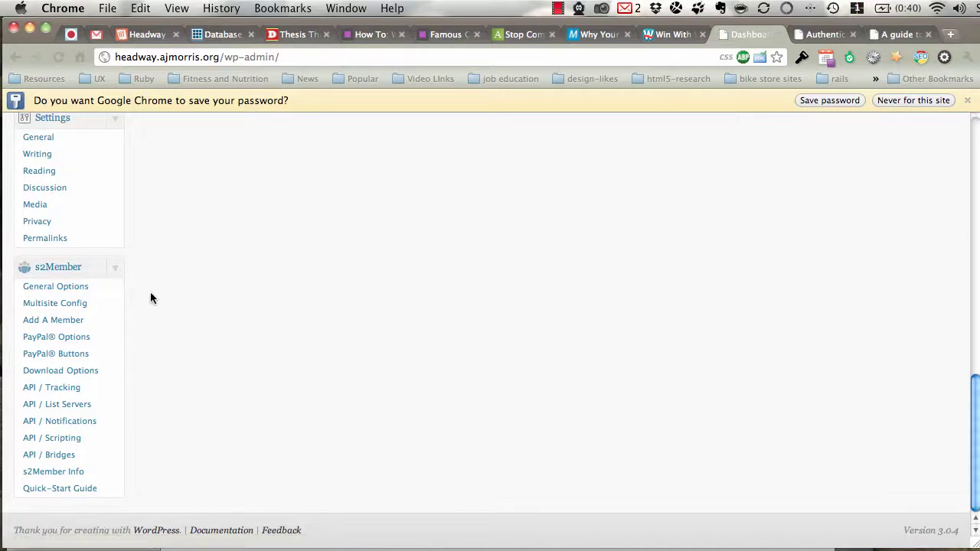
left_click(86, 287)
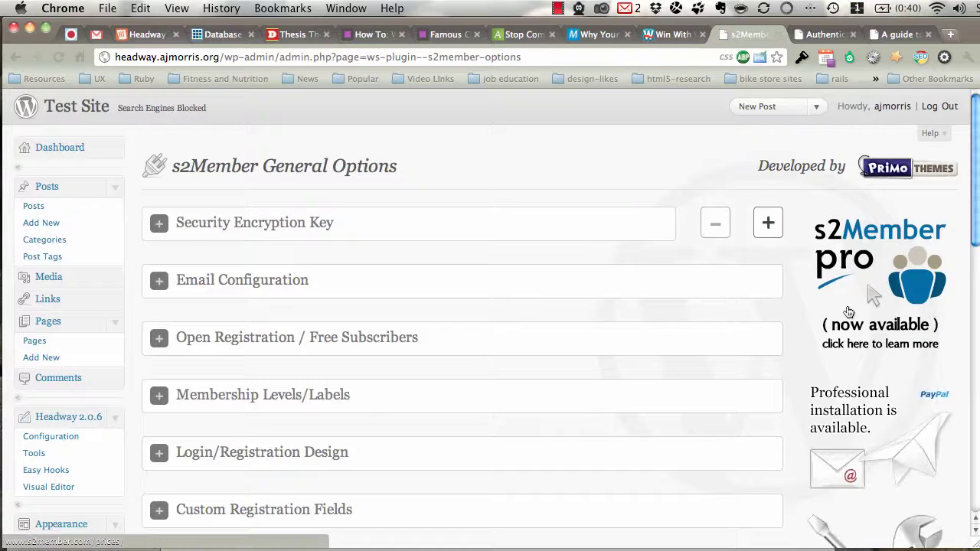
right_click(860, 328)
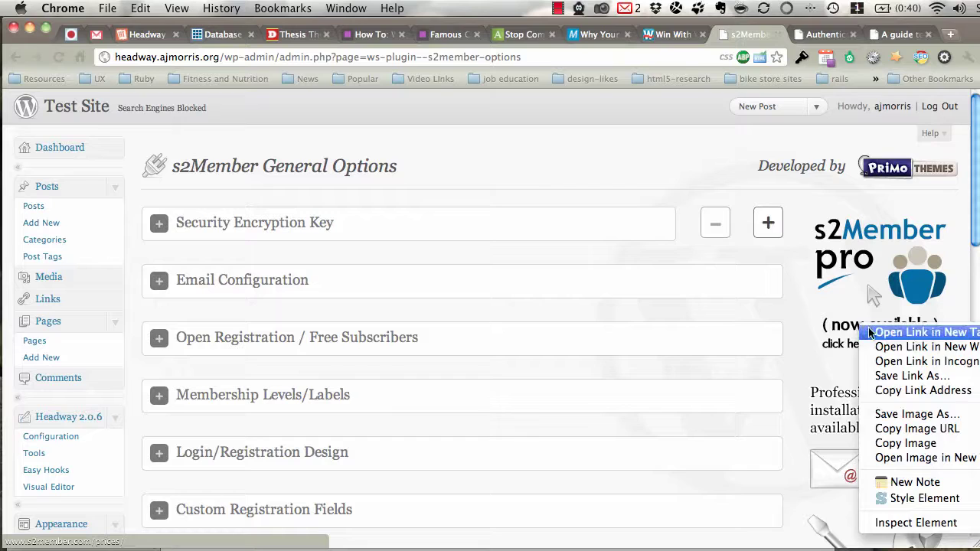
- Open the s2Member Pro ad in a new tab and review prices: $69 single-site, $129 unlimited
left_click(870, 333)
left_click(760, 34)
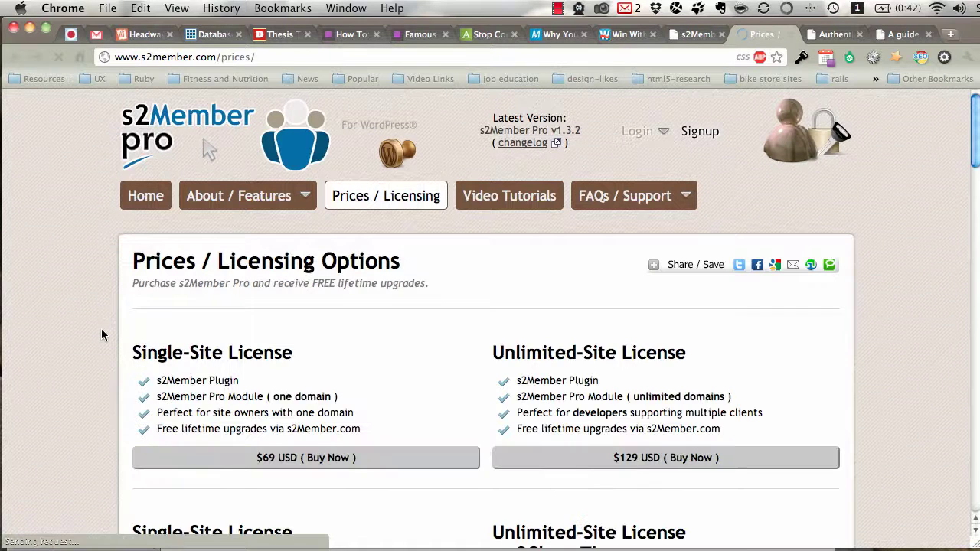
scroll(102, 335, "down", 3)
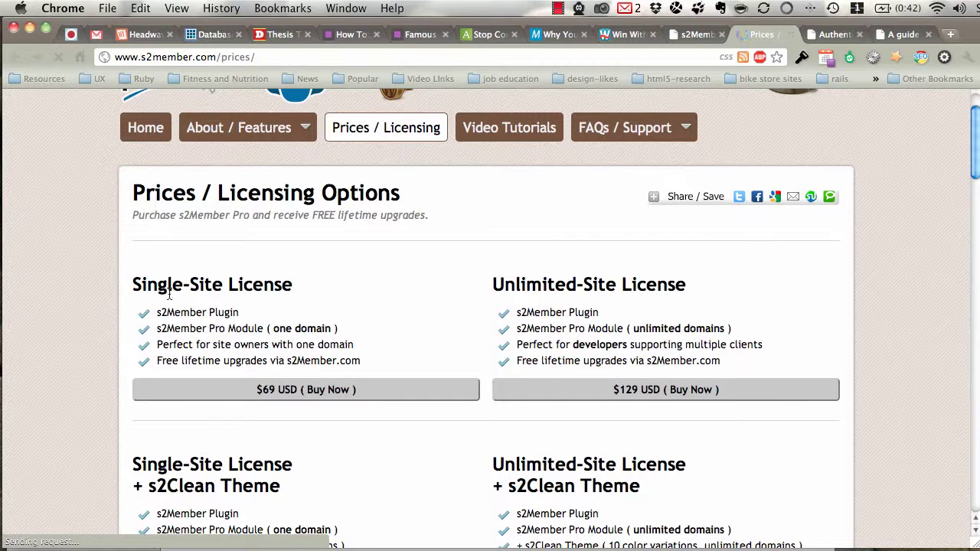
scroll(92, 300, "down", 5)
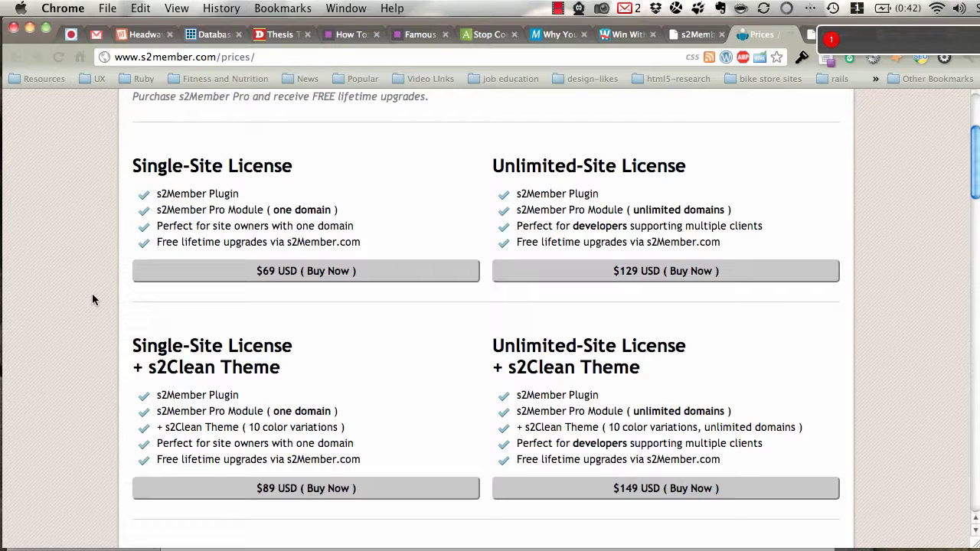
scroll(92, 299, "up", 8)
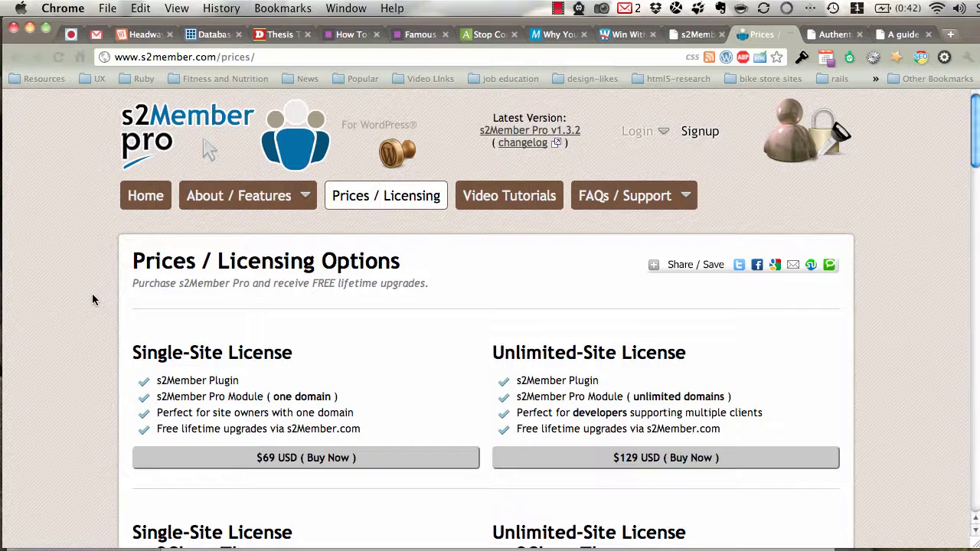
- Browse the s2Member Pro About / Features page, then return to the General Options tab
left_click(262, 197)
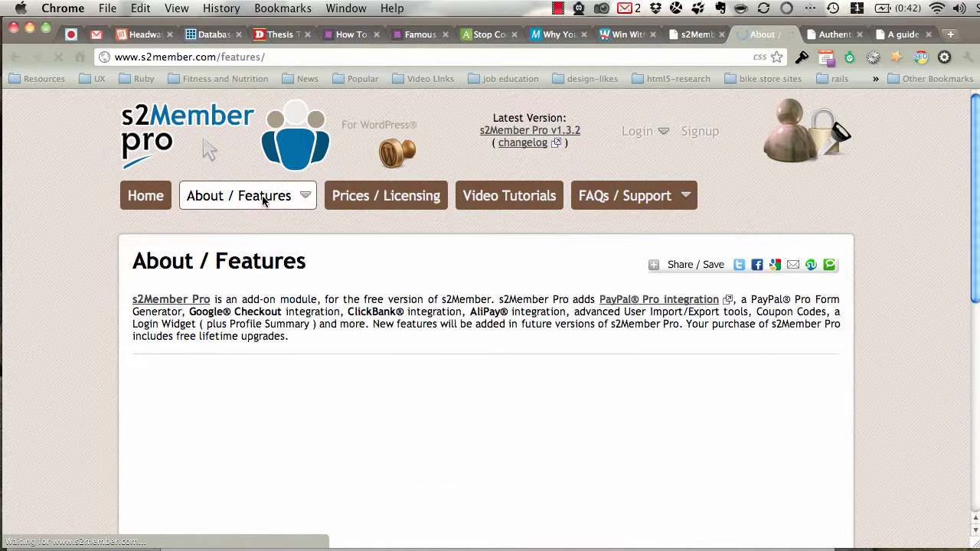
scroll(448, 283, "down", 1)
scroll(448, 284, "down", 8)
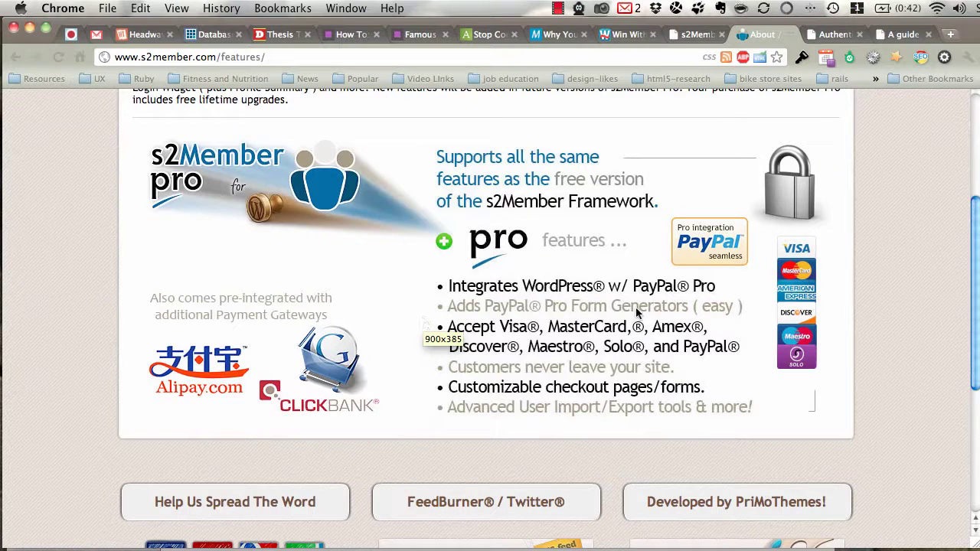
left_click(690, 35)
scroll(241, 360, "down", 10)
scroll(242, 365, "down", 10)
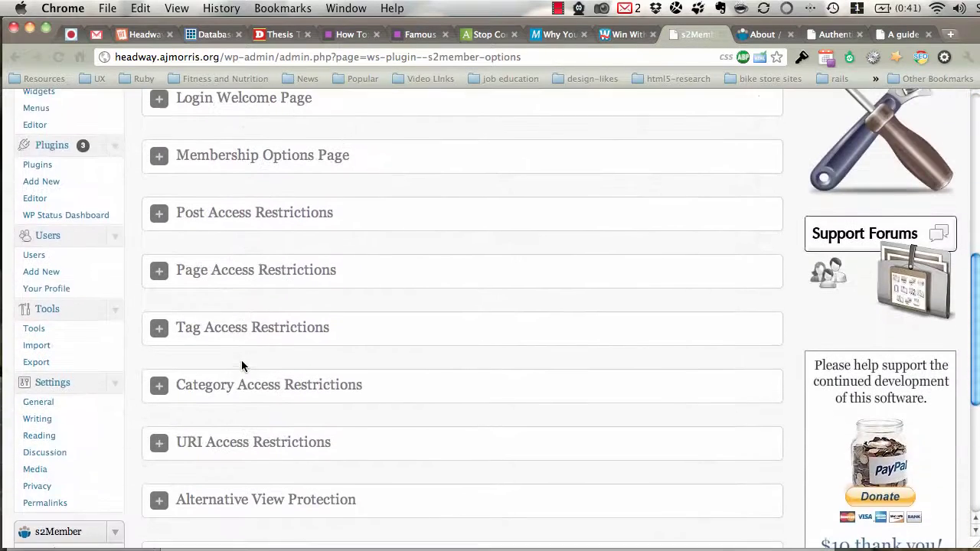
- Open s2Member PayPal Options and look through its sections from Account Details to EOT Behavior
left_click(97, 295)
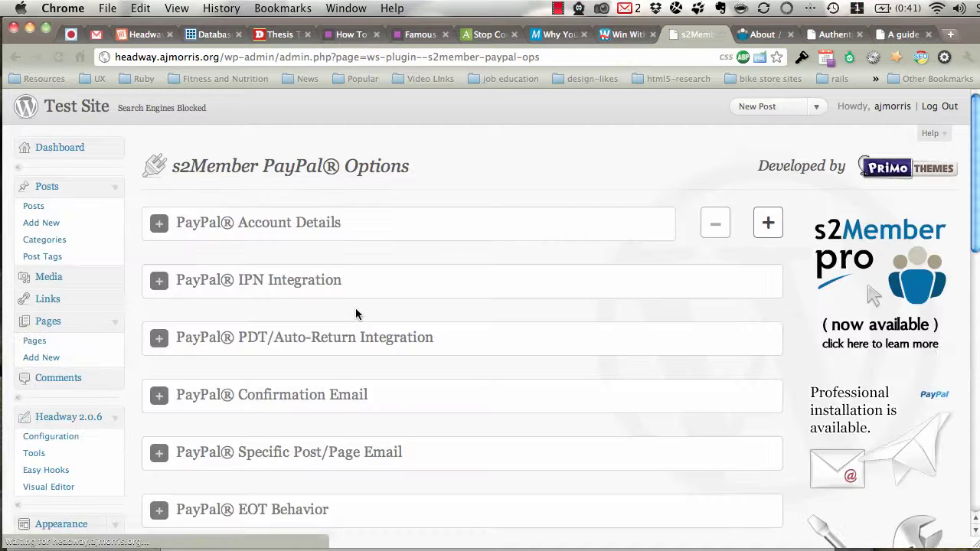
scroll(538, 367, "down", 3)
scroll(539, 367, "down", 2)
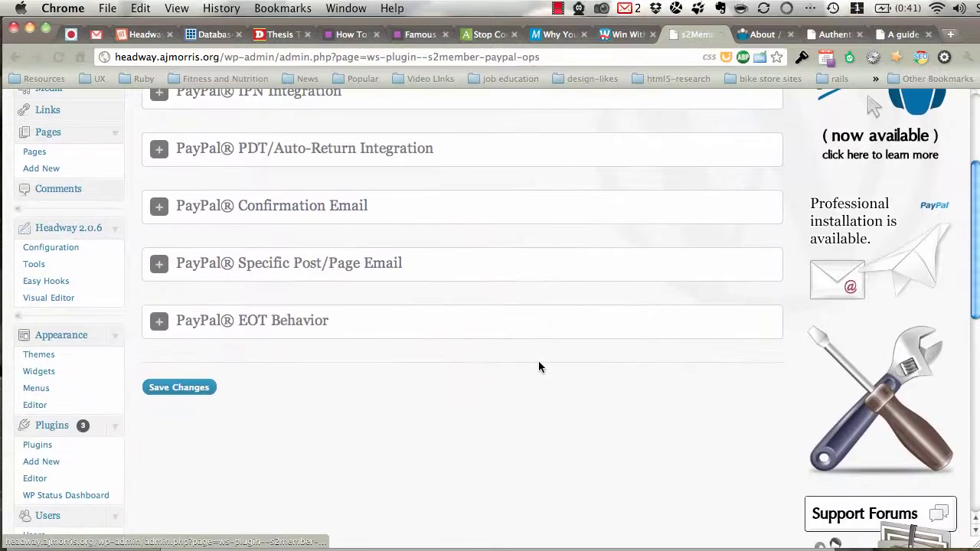
scroll(538, 366, "up", 5)
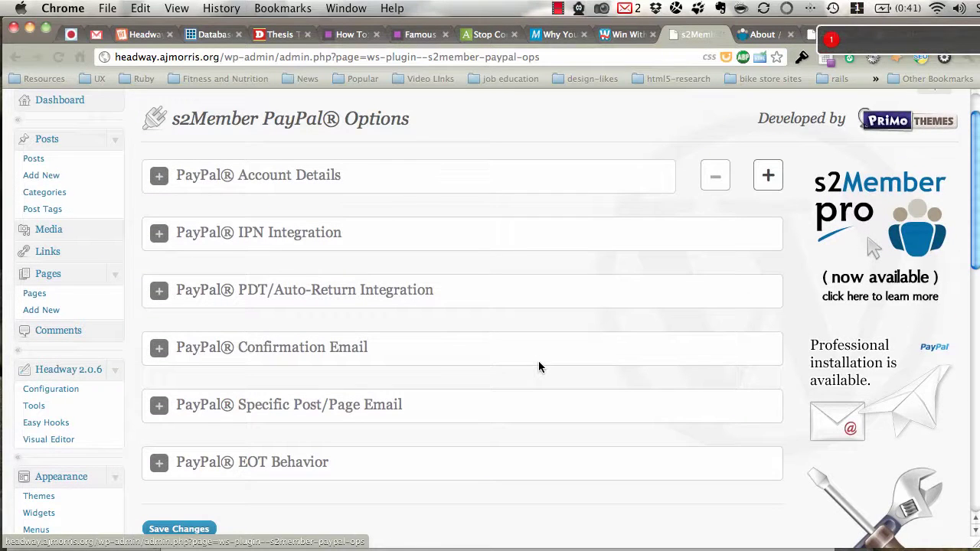
scroll(538, 367, "down", 4)
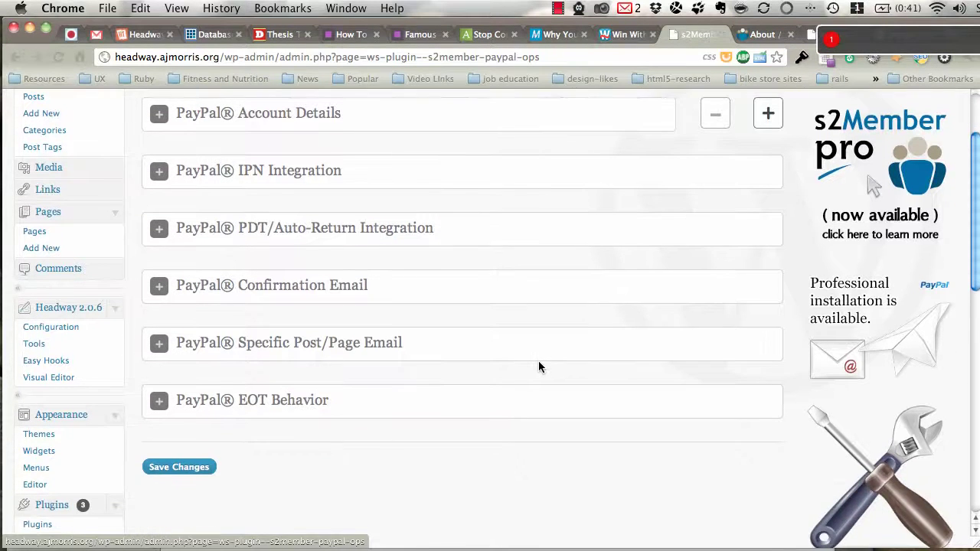
scroll(538, 368, "down", 2)
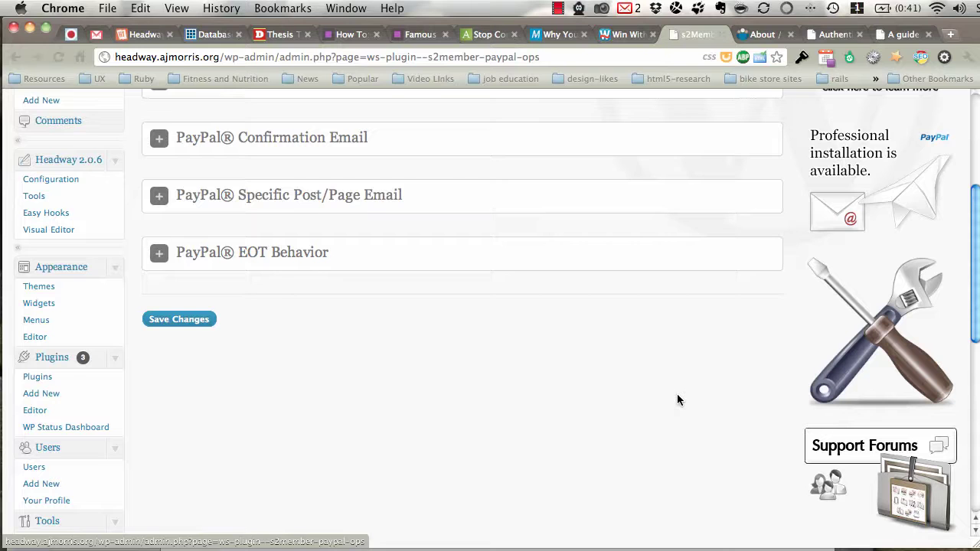
scroll(677, 399, "up", 5)
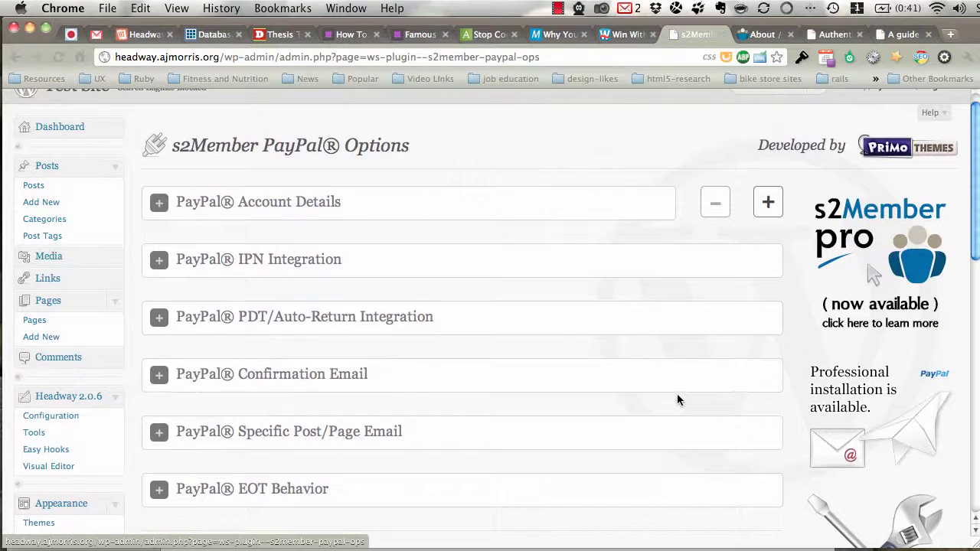